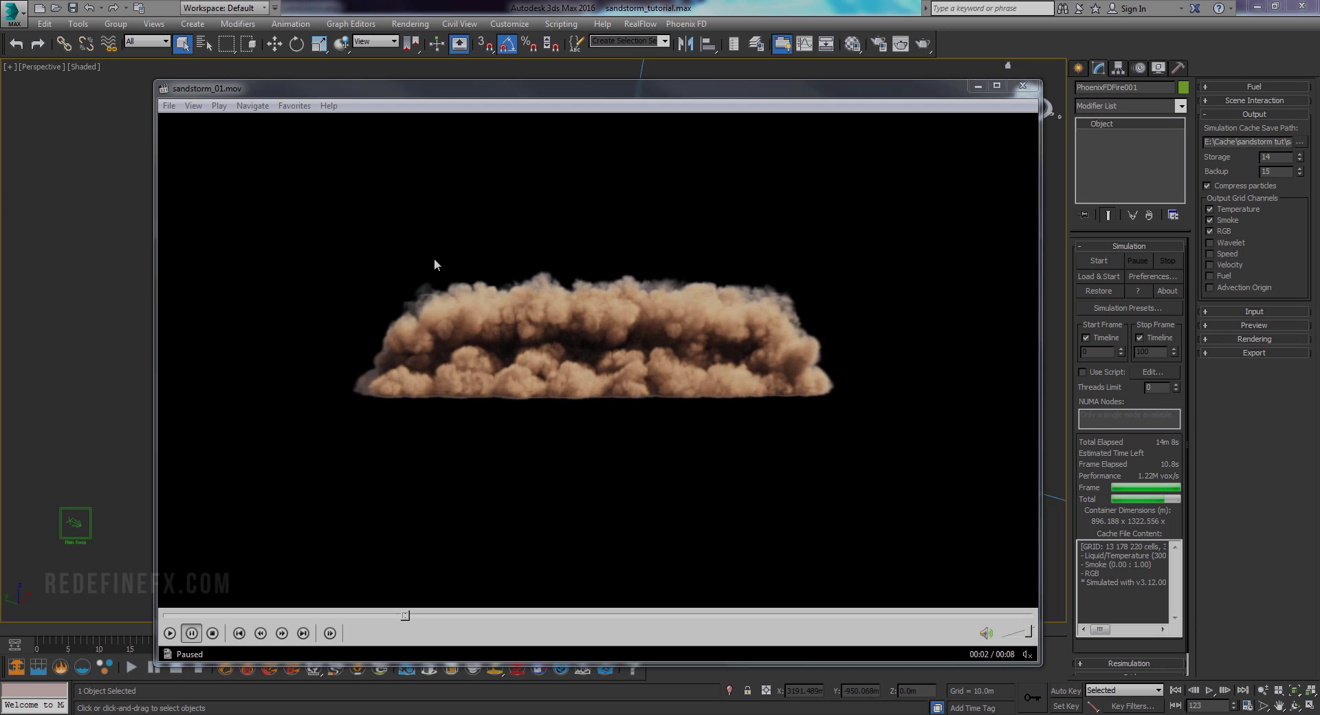
- Play the rendered sandstorm_01.mov preview, put the player away and look over the simulated smoke in the viewport
key("space")
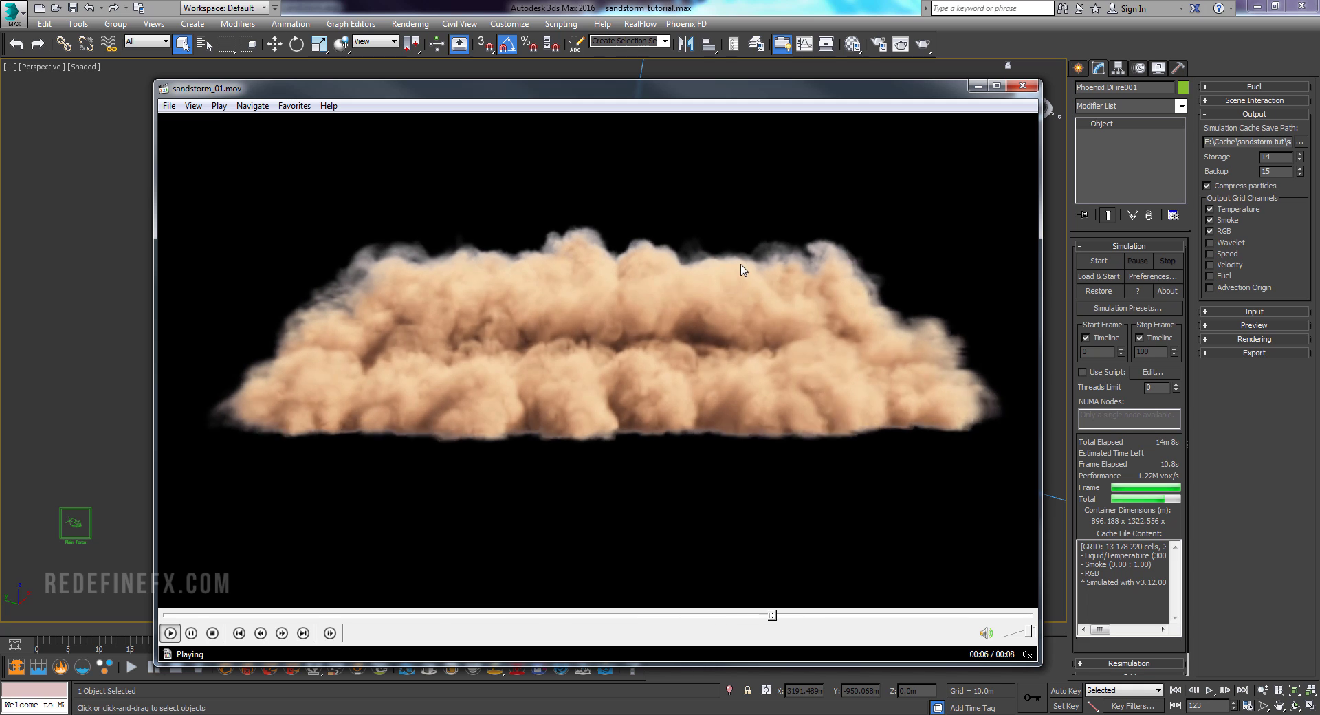
left_click(978, 85)
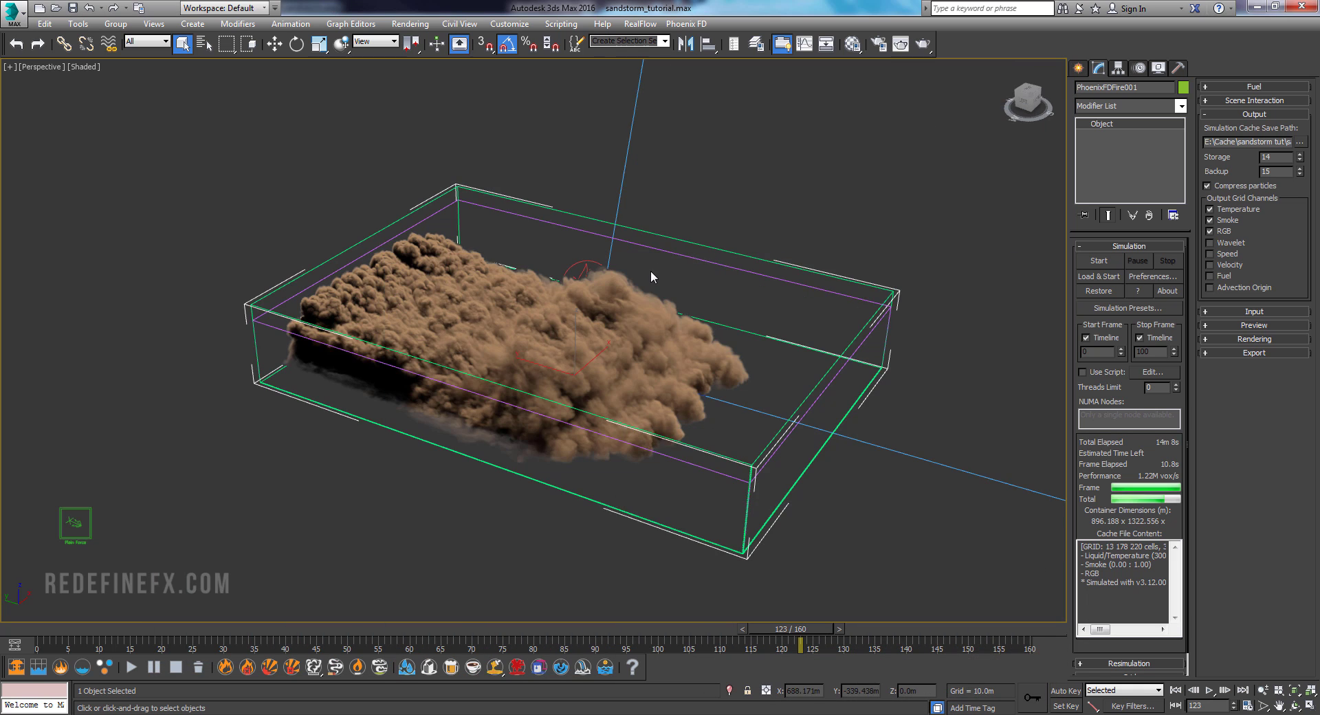
middle_click_drag(645, 277, 577, 397)
scroll(543, 315, "down", 3)
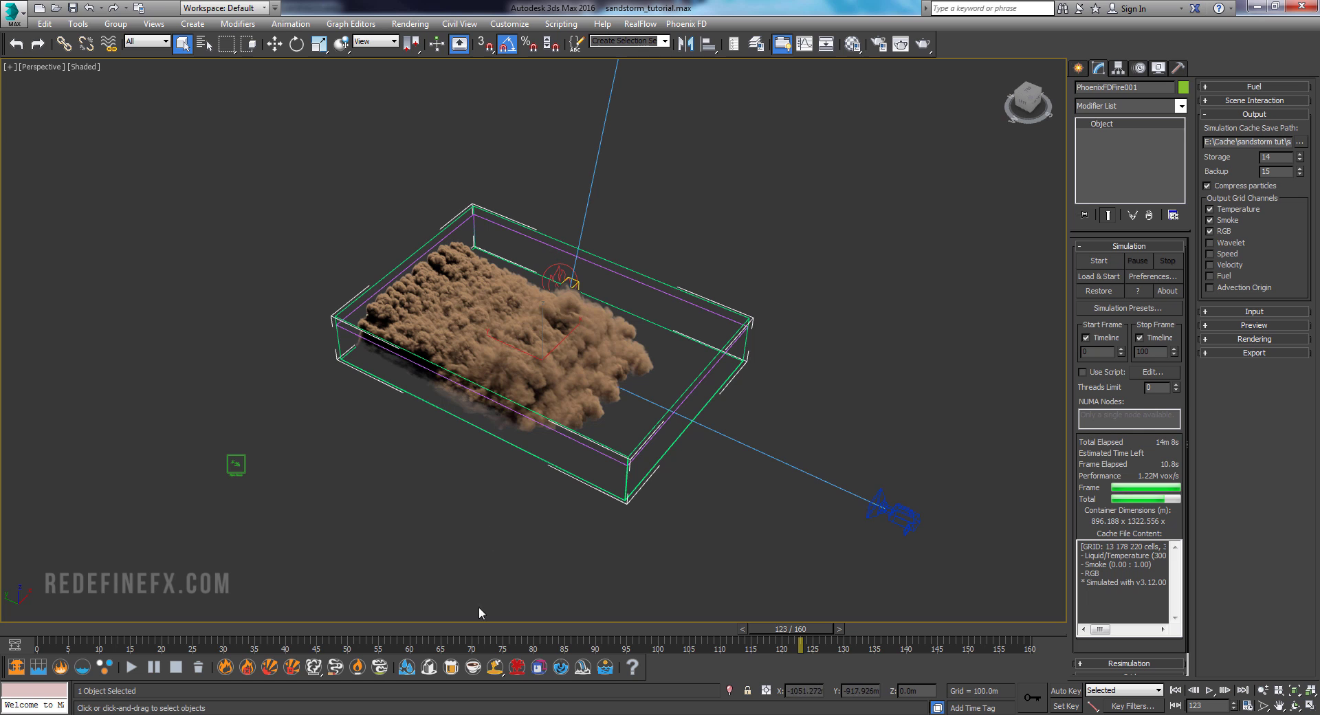
- Switch to the browser and look through the RedefineFX YouTube channel's uploaded videos and home page
key("alt+Tab")
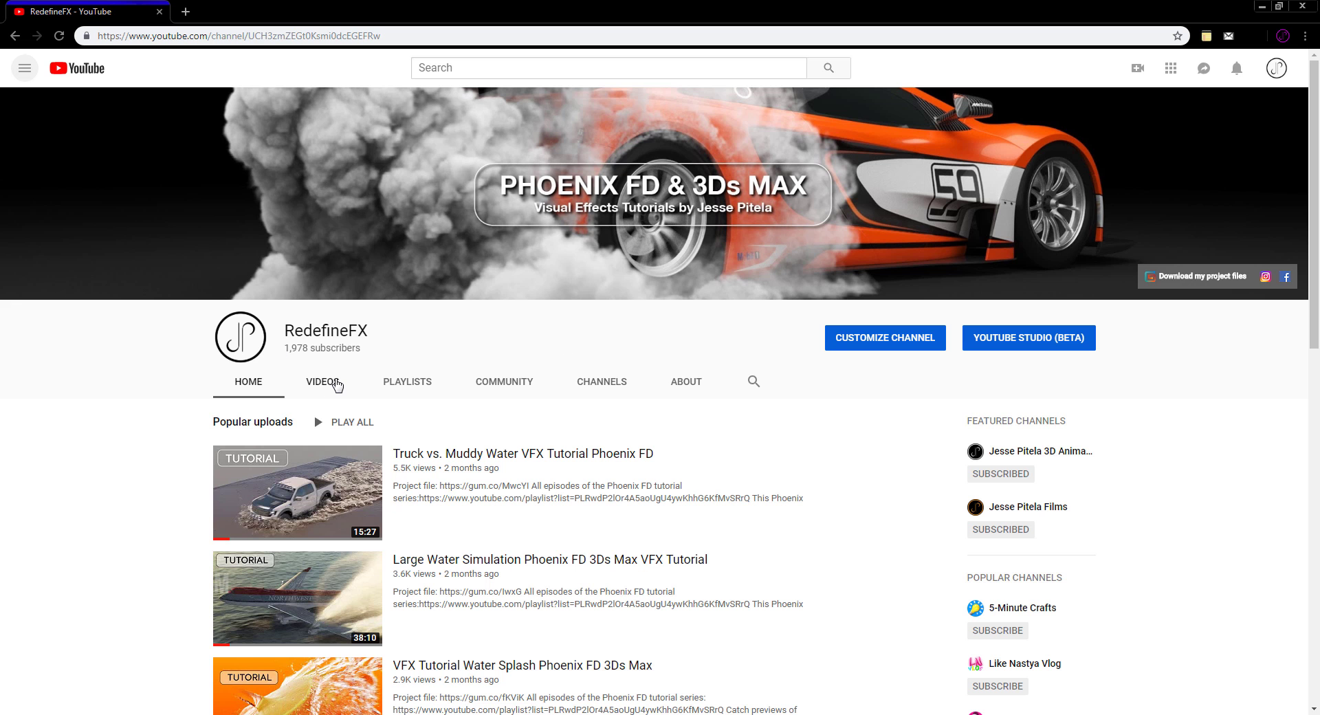
left_click(332, 383)
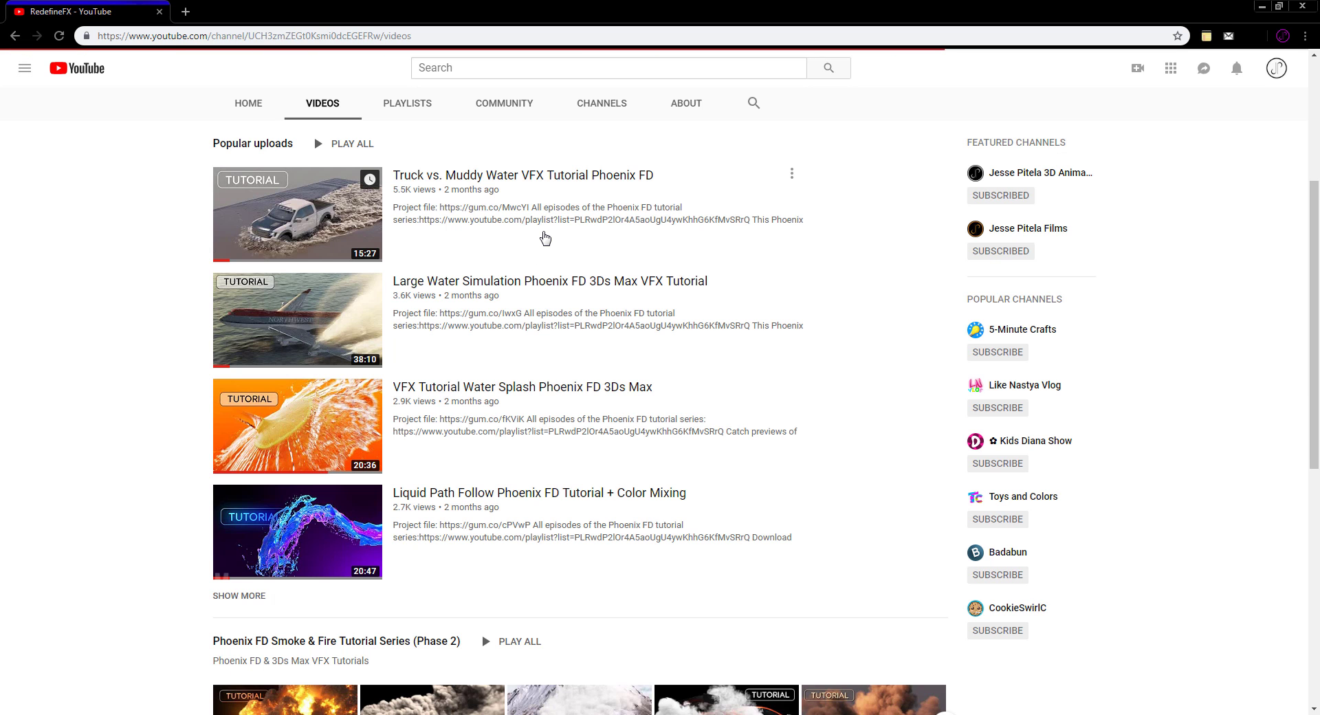
scroll(532, 273, "down", 3)
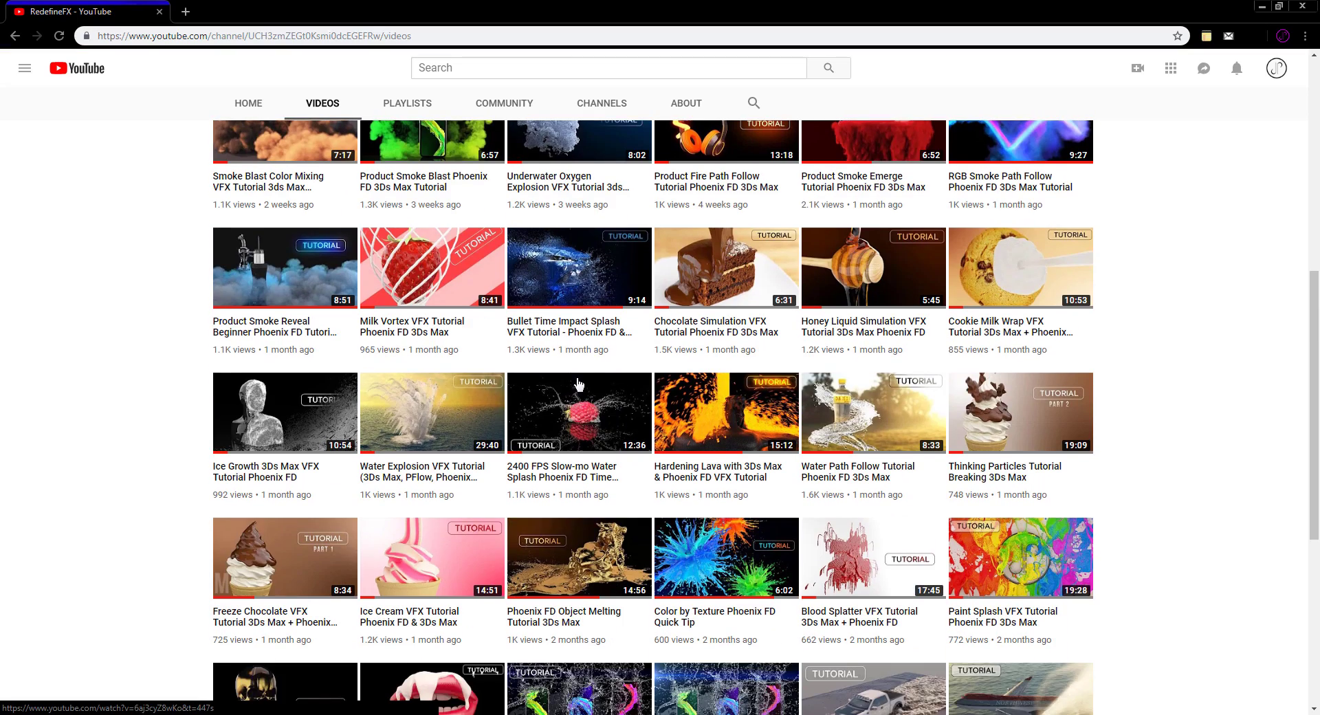
scroll(581, 389, "down", 2)
scroll(581, 389, "up", 10)
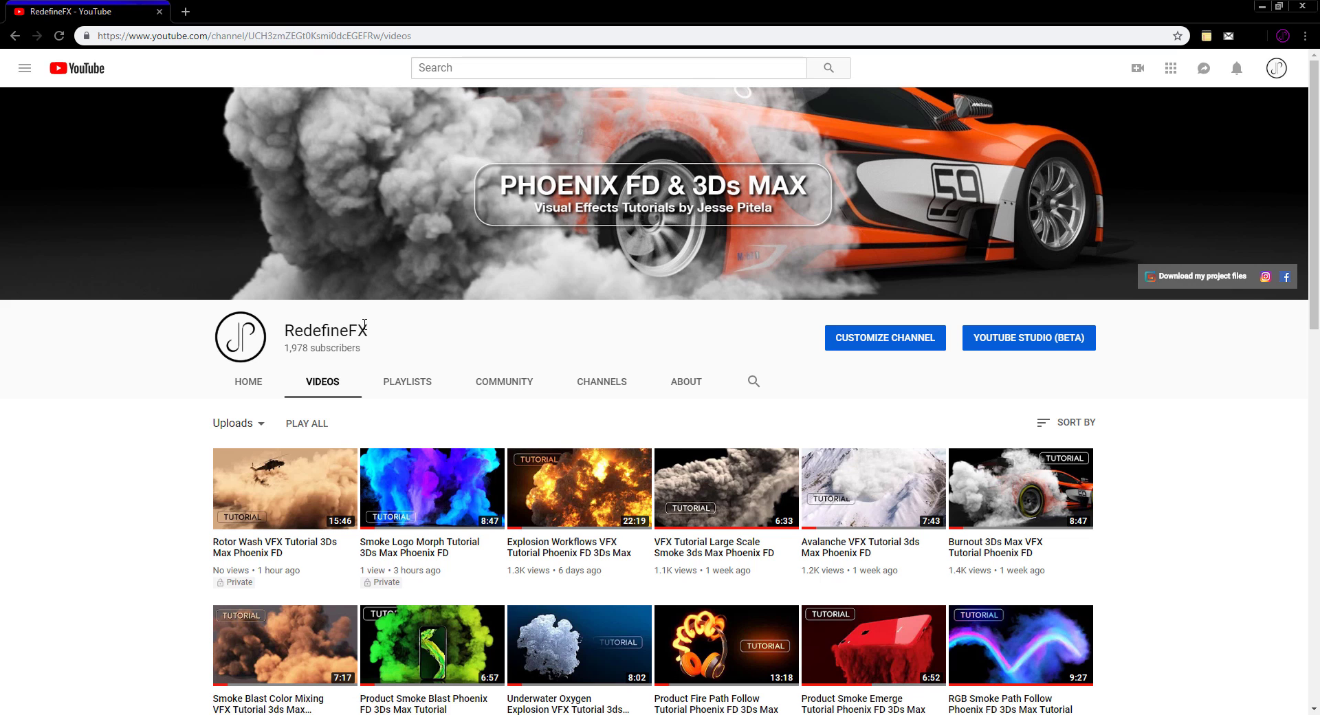
scroll(365, 328, "down", 4)
scroll(369, 331, "up", 4)
scroll(354, 382, "down", 3)
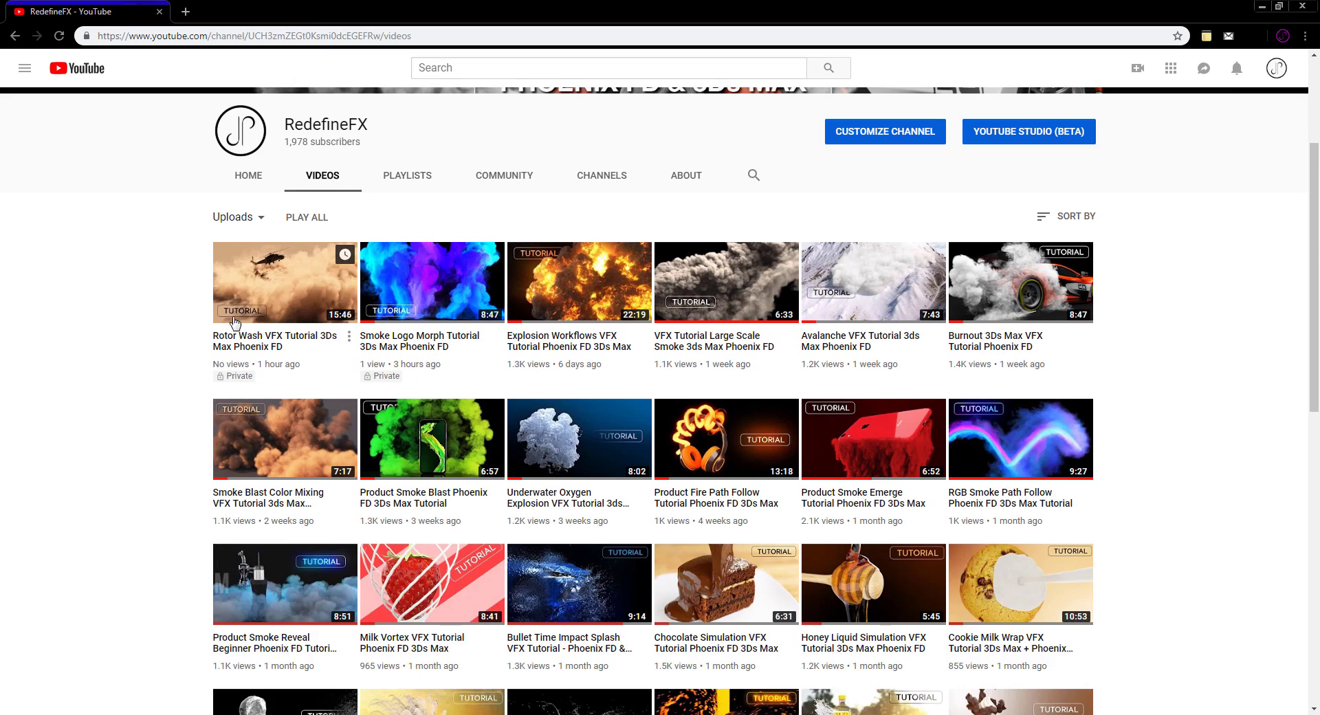
scroll(335, 431, "down", 2)
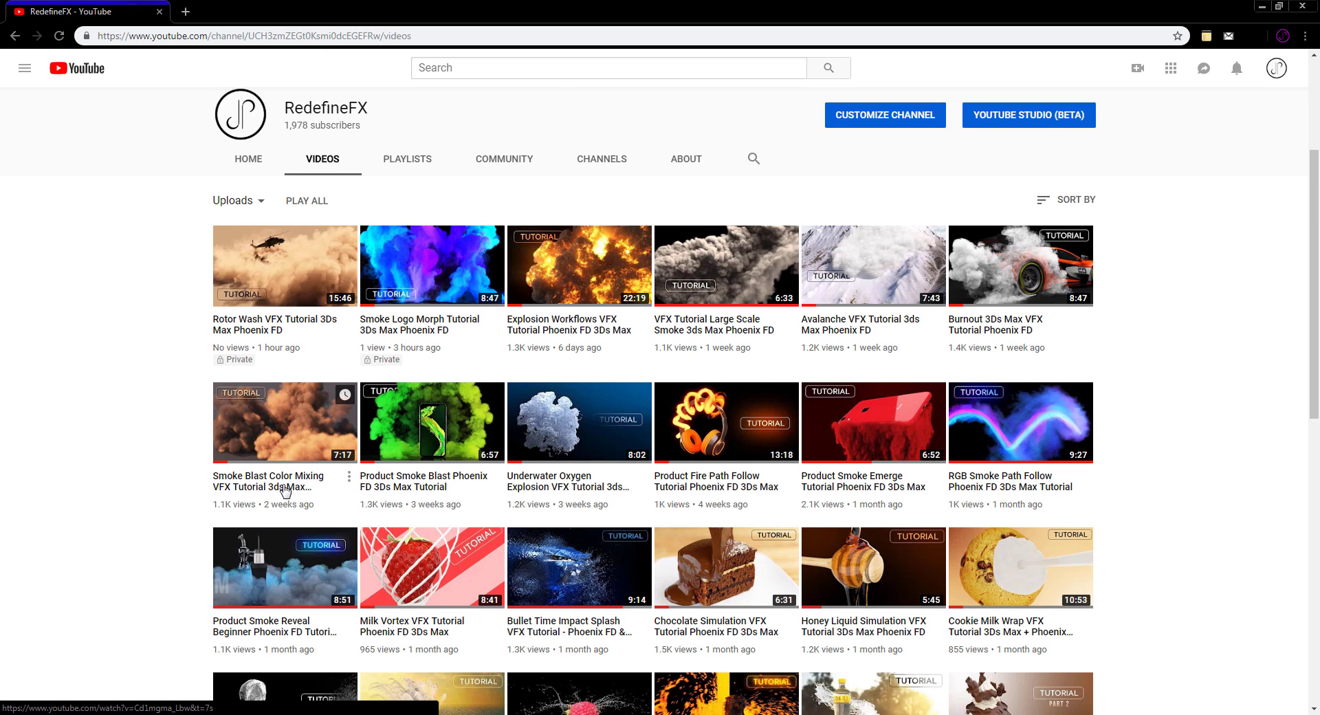
scroll(343, 440, "up", 5)
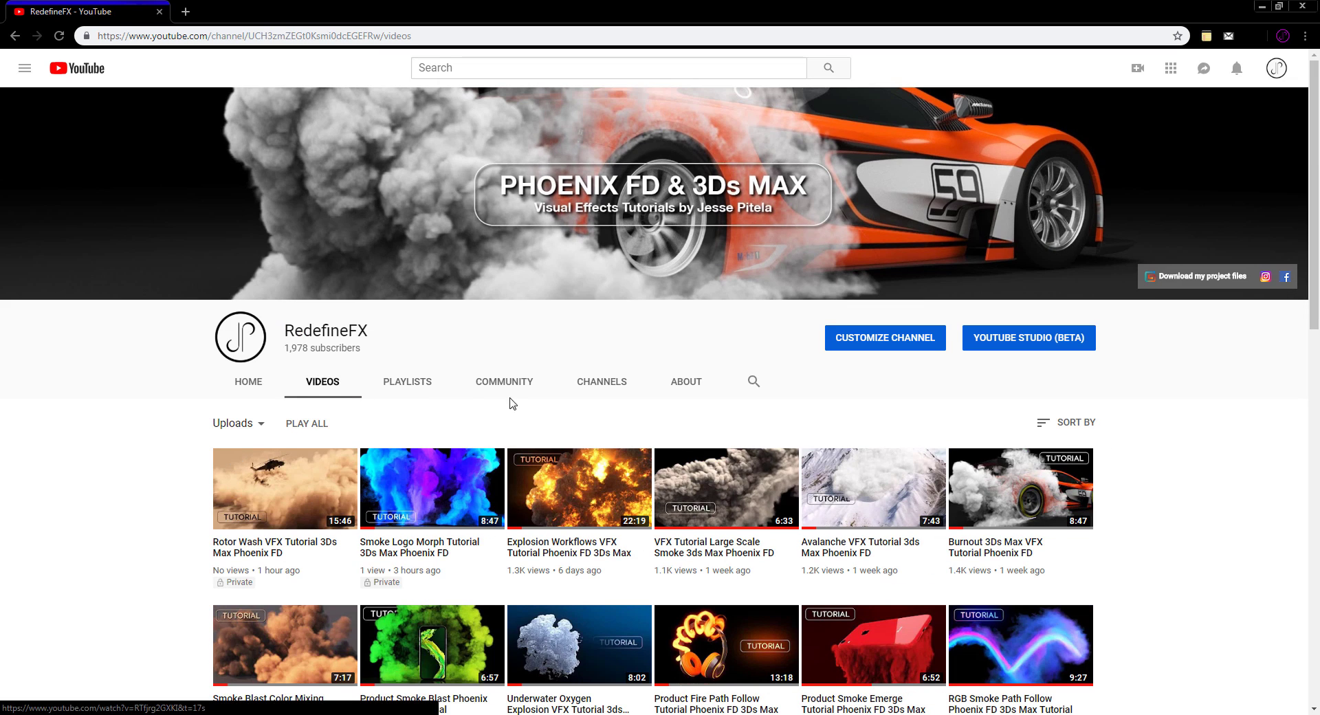
left_click(248, 386)
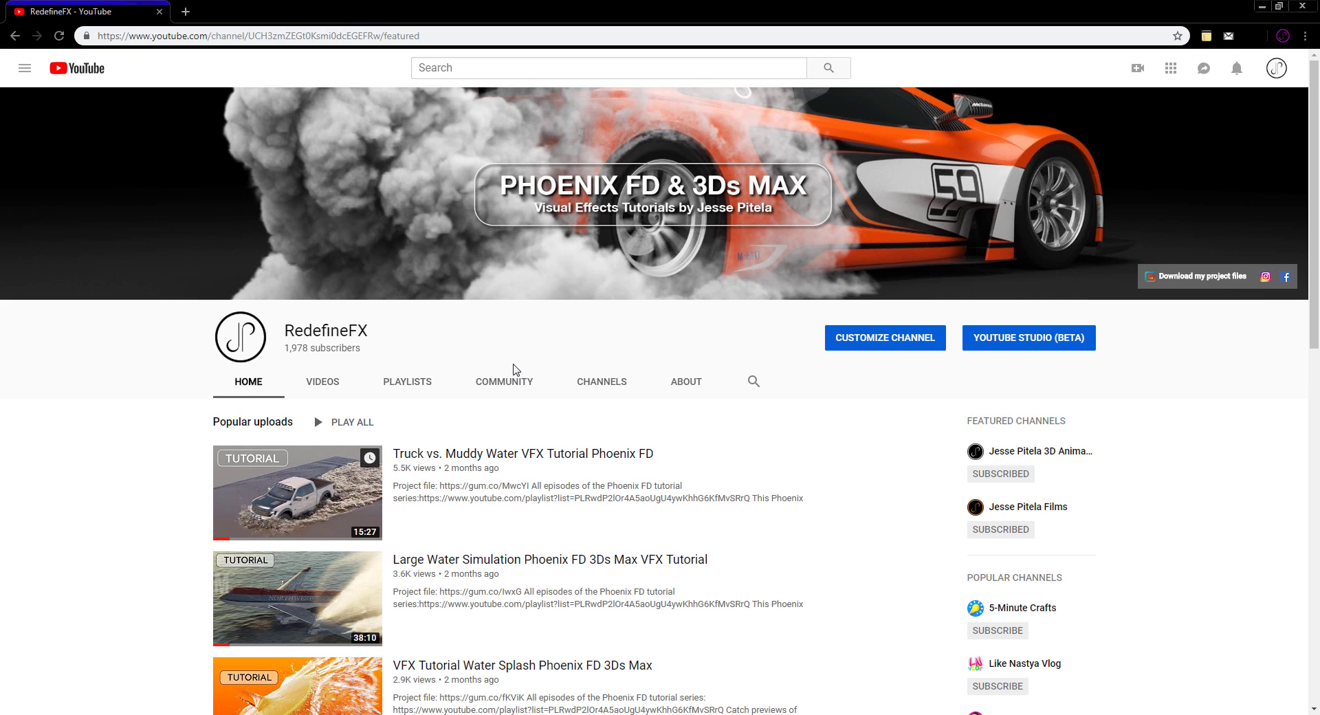
scroll(503, 365, "down", 1)
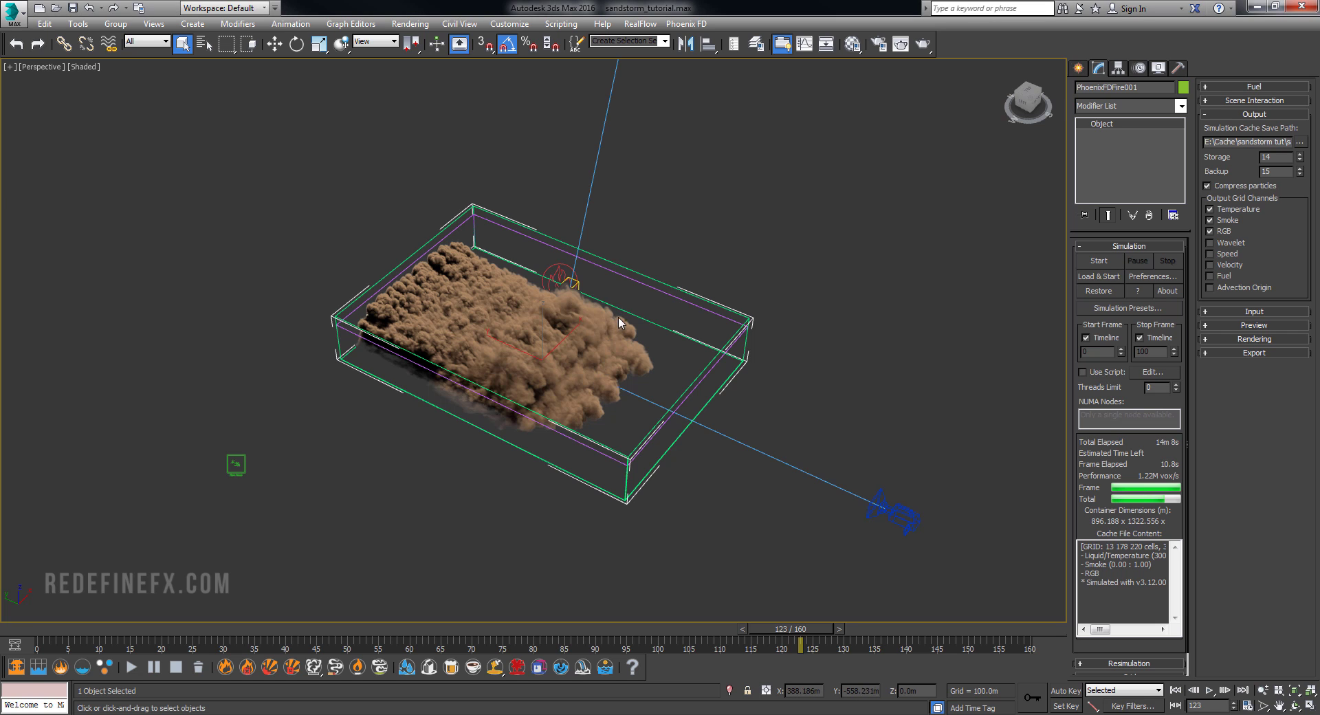
- Return to 3ds Max and check the system unit scale and display units in Units Setup
middle_click_drag(619, 323, 602, 294, "alt")
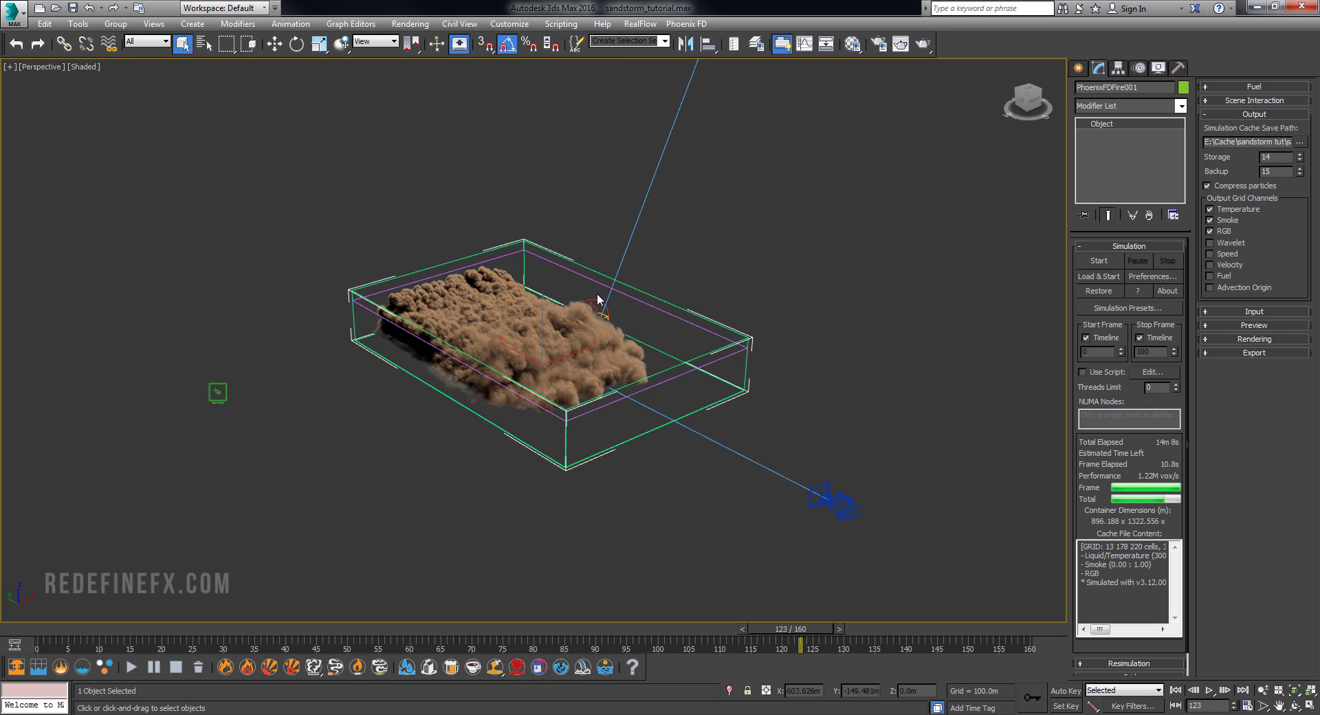
middle_click_drag(509, 294, 533, 286, "alt")
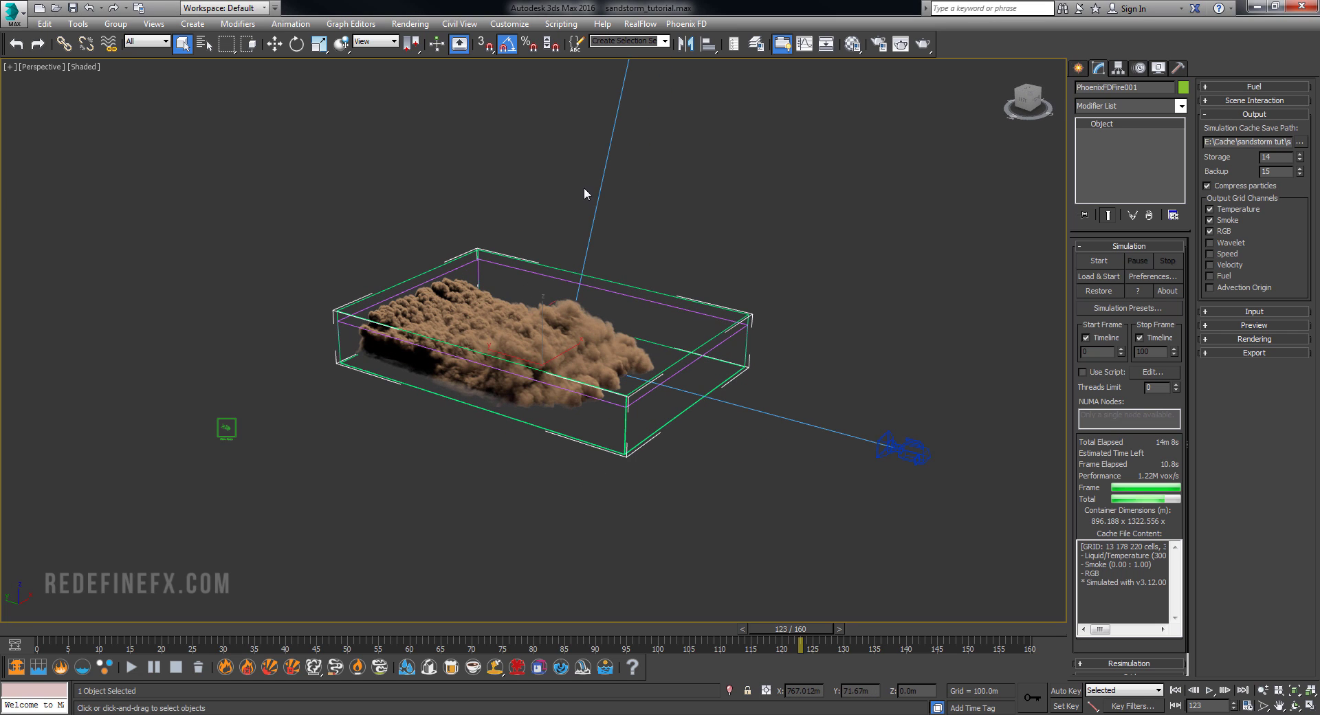
left_click(509, 24)
left_click(526, 205)
left_click(605, 251)
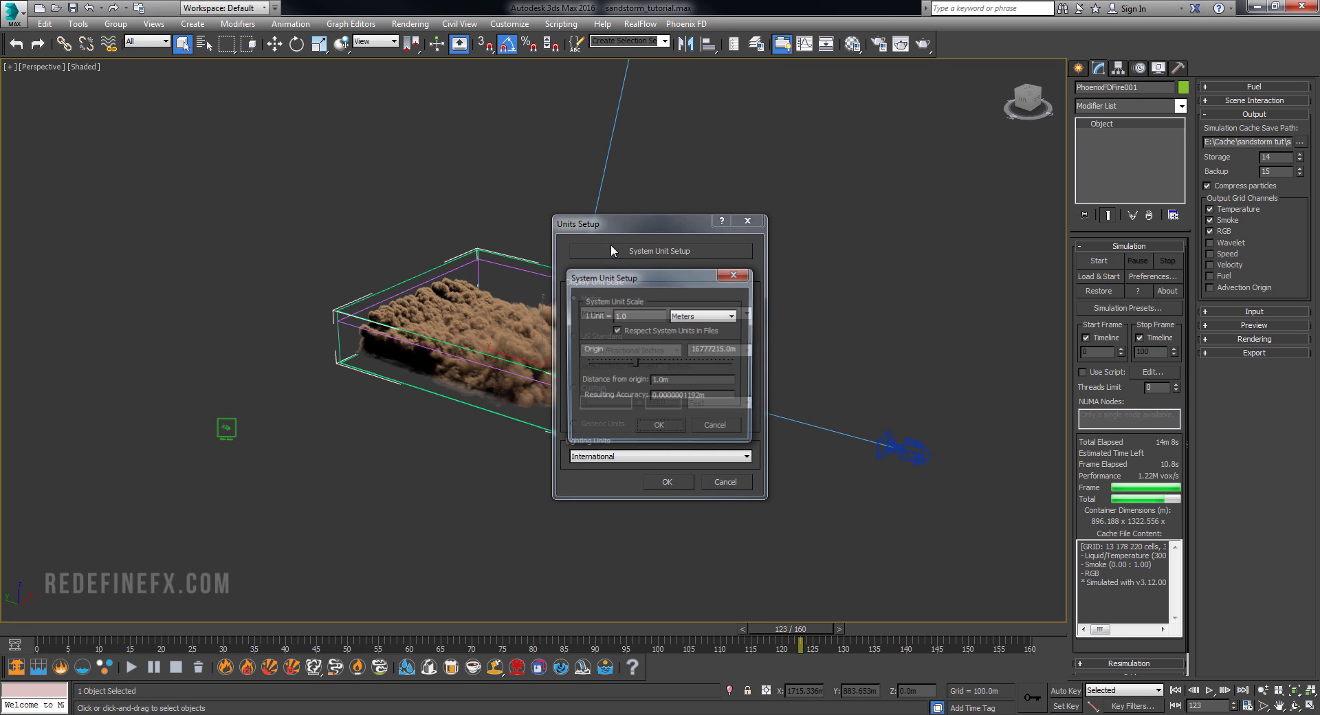
left_click(660, 426)
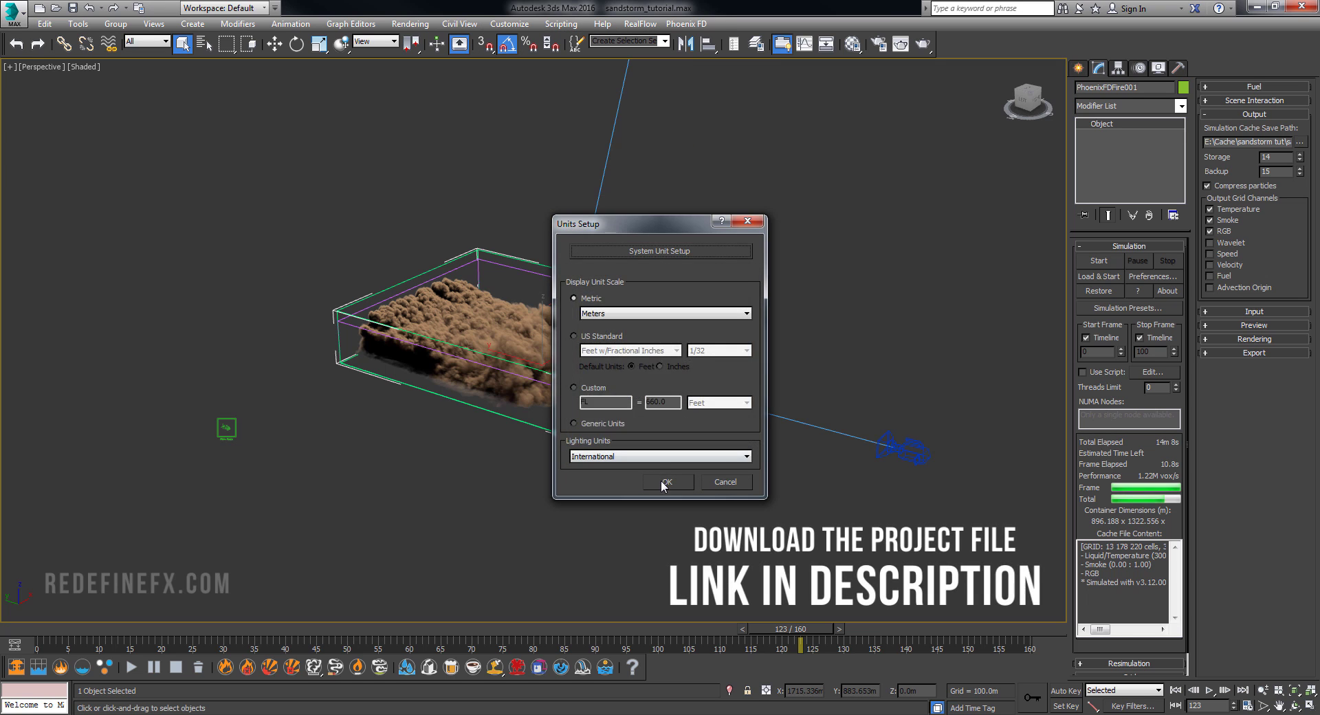
left_click(666, 481)
- Set the timeline to frame 0
middle_click_drag(568, 353, 480, 291, "alt")
middle_click_drag(386, 447, 535, 327, "alt")
left_click(24, 630)
middle_click_drag(413, 356, 523, 323, "alt")
- Create a long, thin upright box beyond the simulation container and scale it uniformly
left_click(1080, 68)
left_click(1102, 155)
middle_click_drag(660, 303, 572, 286, "alt")
left_click_drag(572, 289, 728, 285)
left_click(727, 246)
right_click(727, 246)
middle_click_drag(713, 270, 748, 244, "alt")
key("r")
left_click_drag(653, 246, 654, 263)
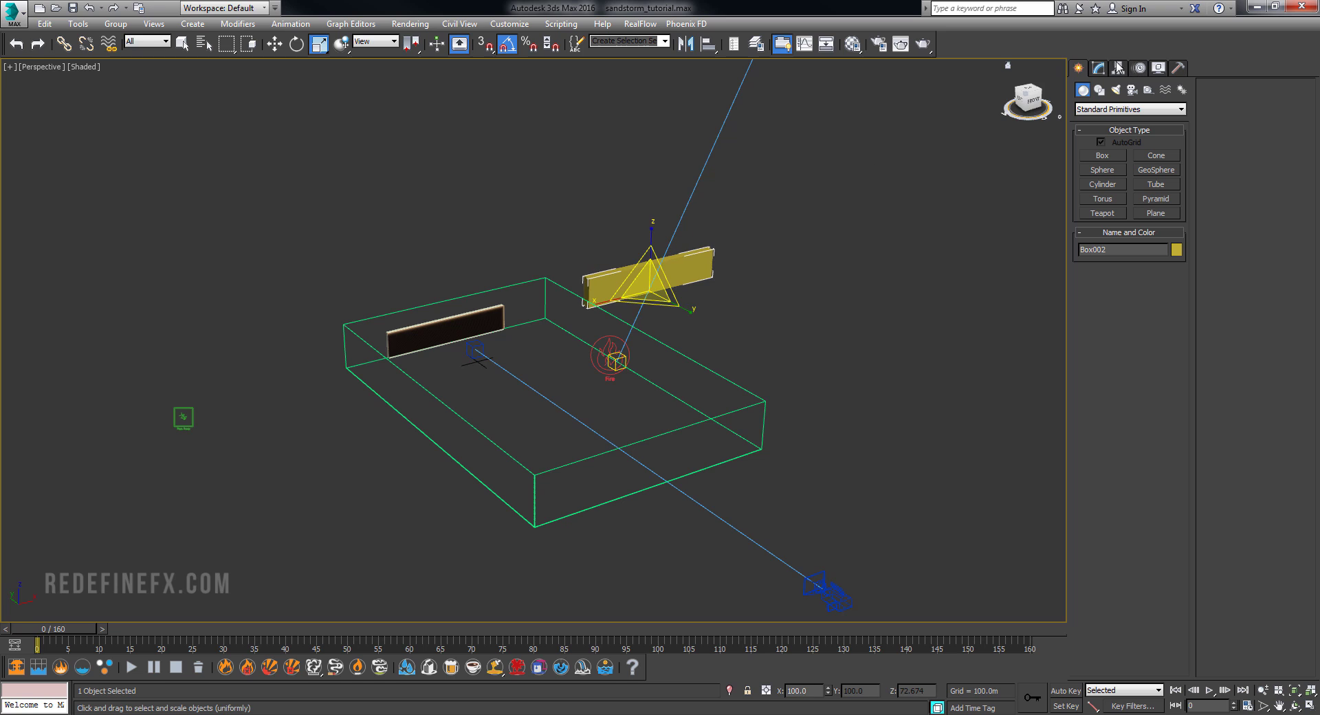
- Convert the new box to an Editable Poly
left_click(1098, 68)
right_click(1094, 124)
left_click(1130, 227)
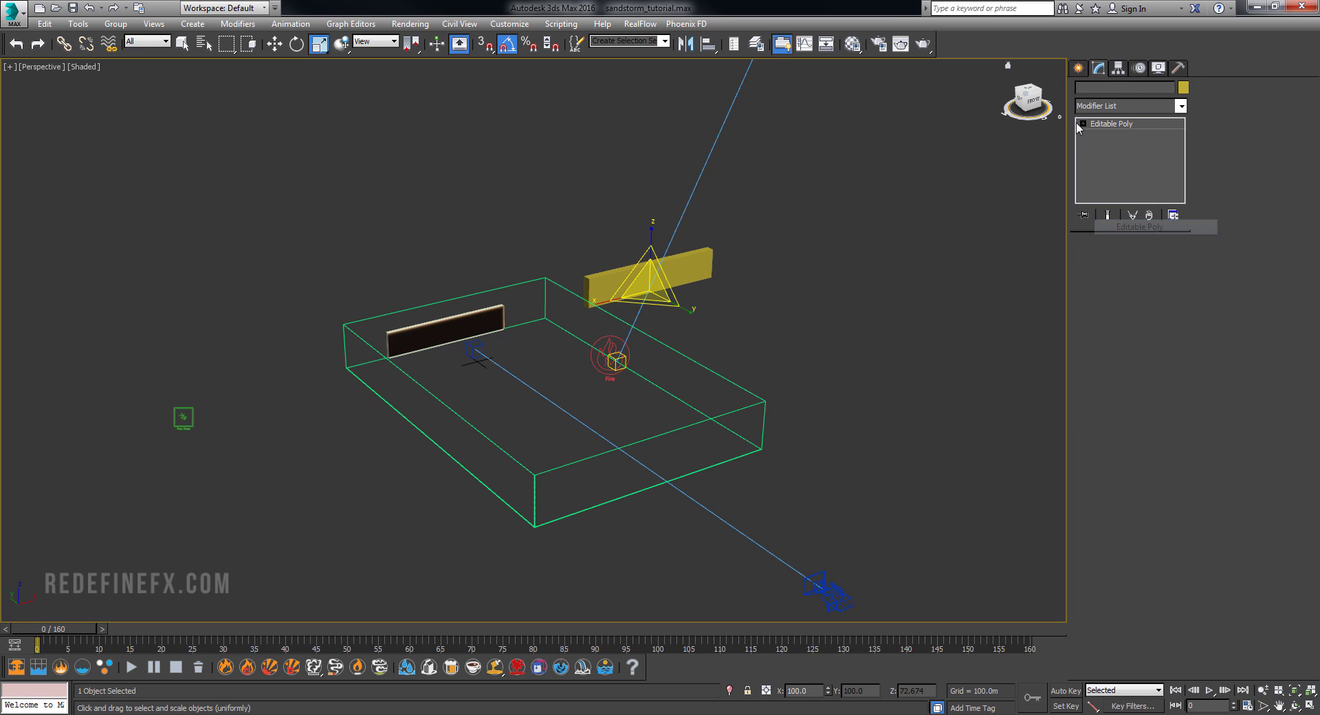
- Assign material ID 7 to the box's large front polygon and ID 10 to all its other polygons
key("4")
left_click(684, 267)
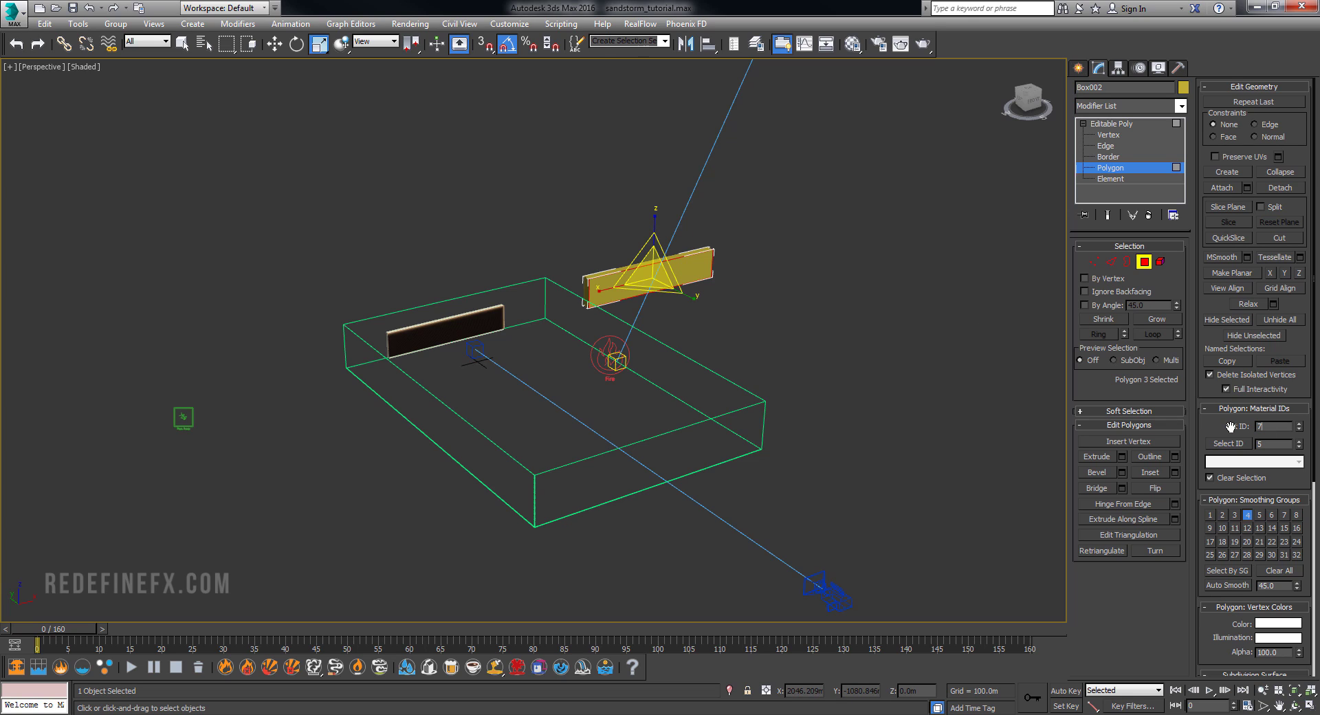
type("7")
key("Return")
key("ctrl+i")
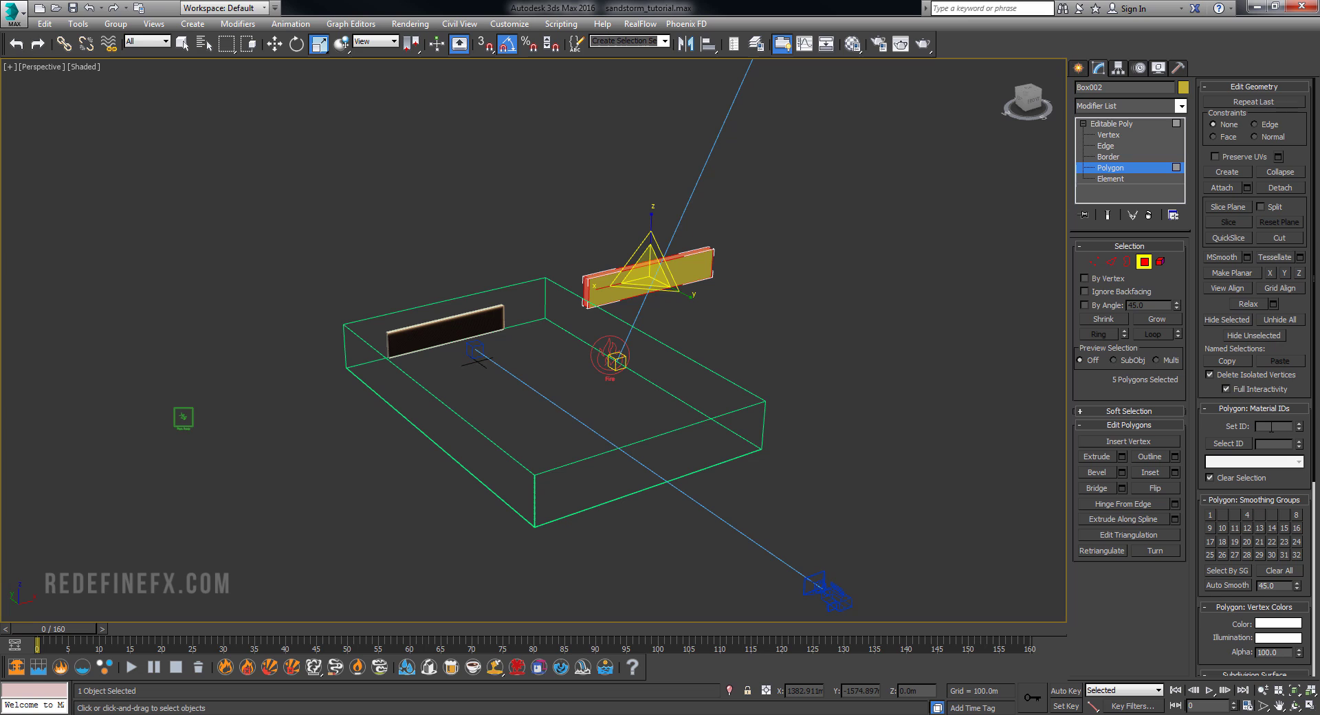
left_click(1110, 124)
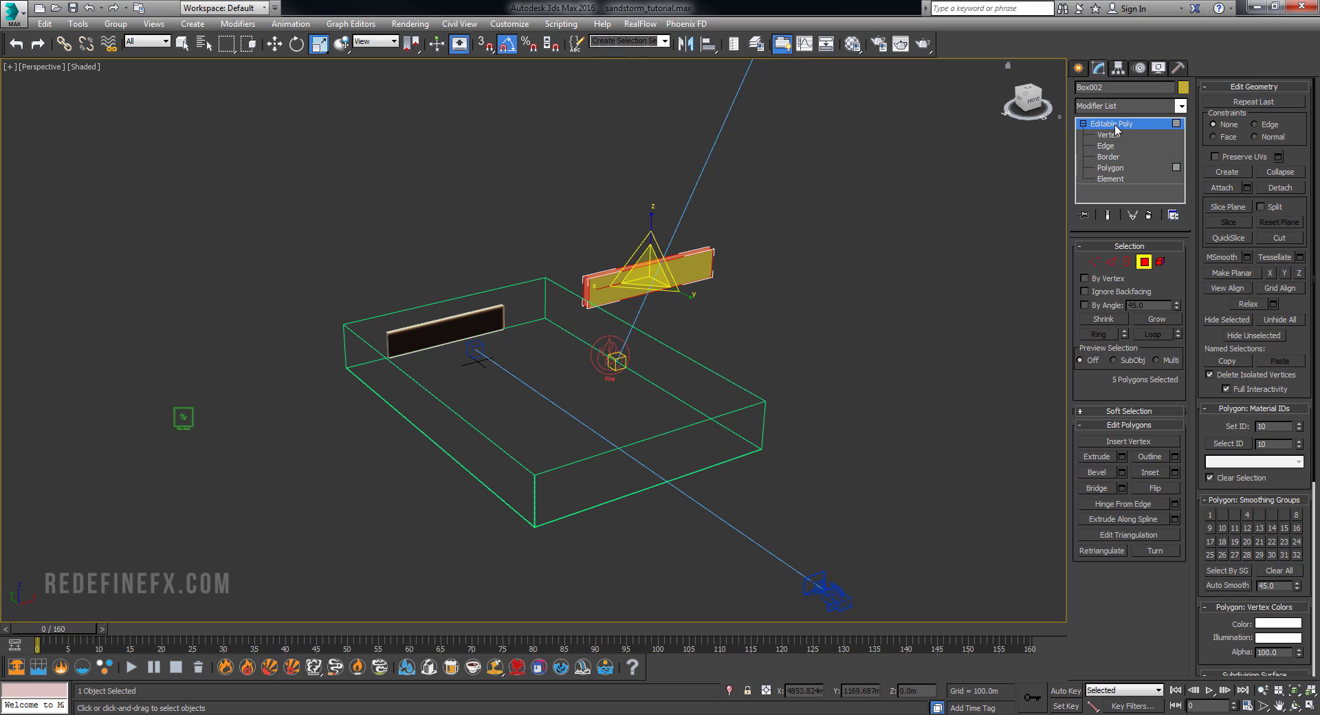
- Create a PhoenixFD PHXSource helper beside the new box
left_click(1078, 68)
left_click(1148, 89)
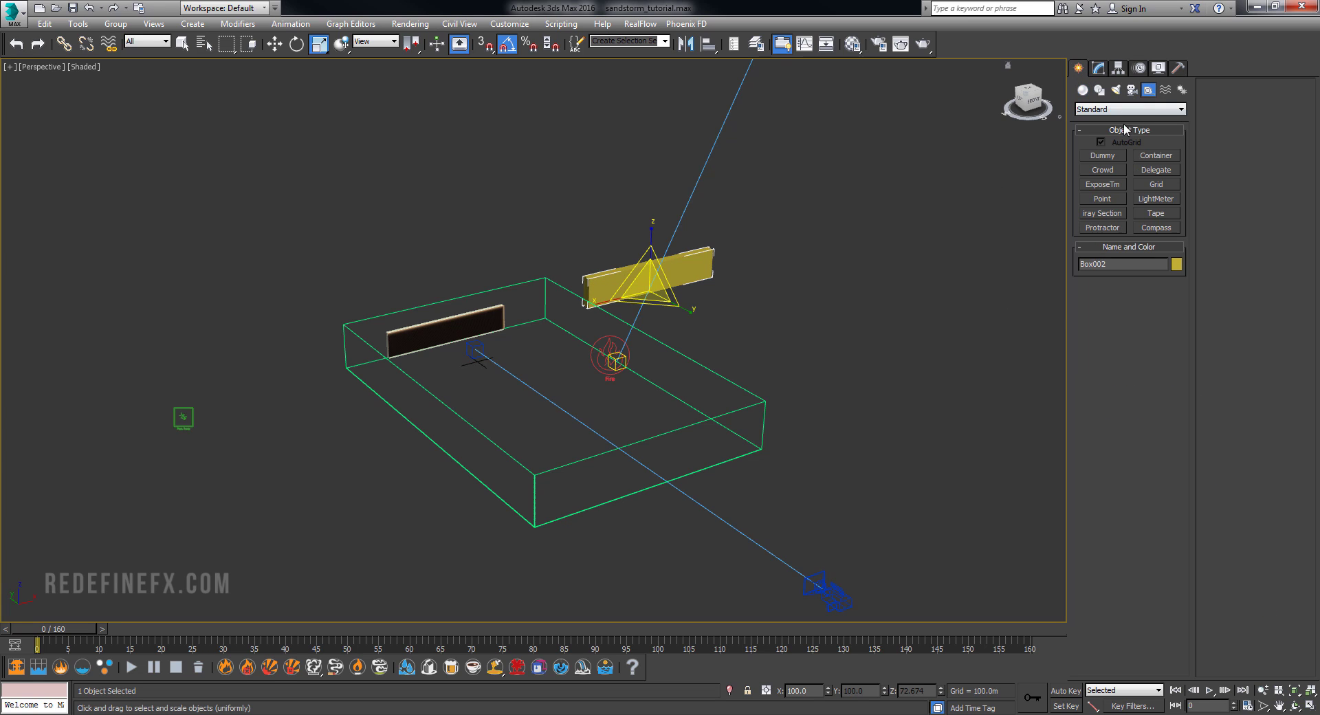
left_click(1108, 109)
left_click(1155, 235)
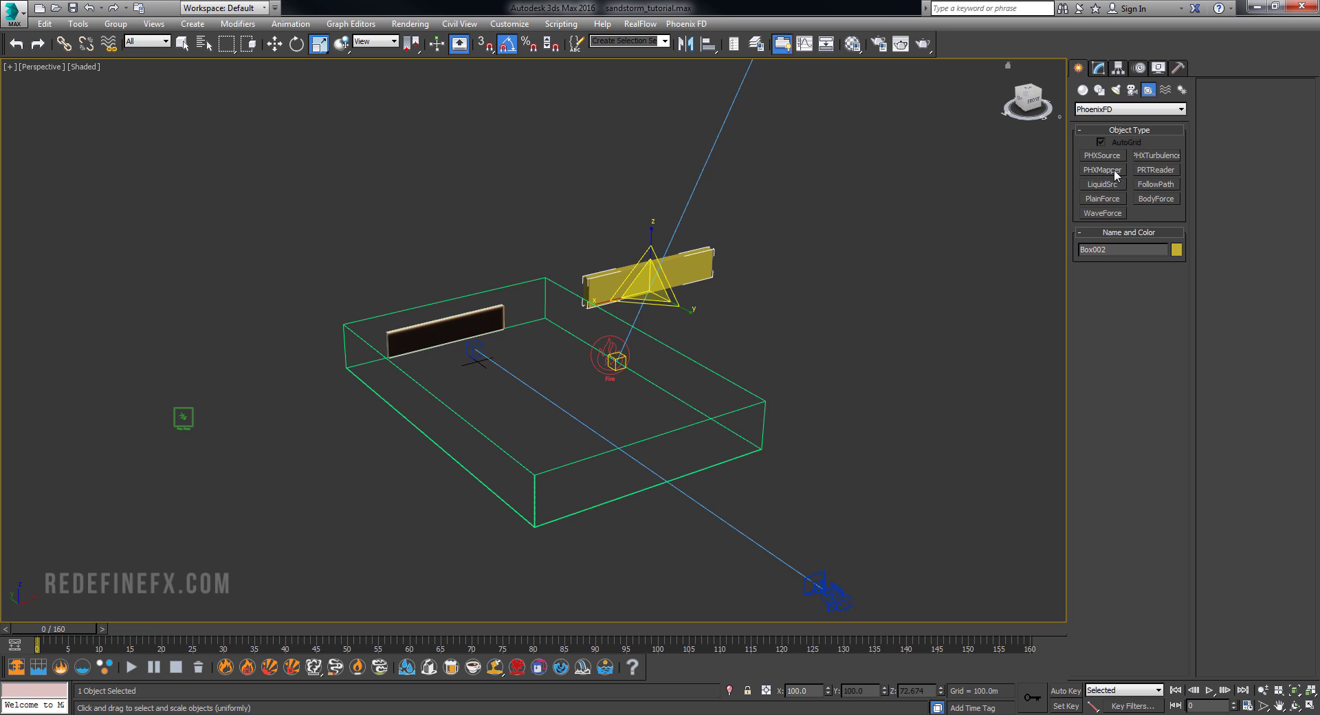
left_click(1102, 156)
left_click_drag(898, 296, 953, 328)
- Turn off Temperature emission on the new Phoenix source and set its Polygon ID to 7
left_click(1098, 67)
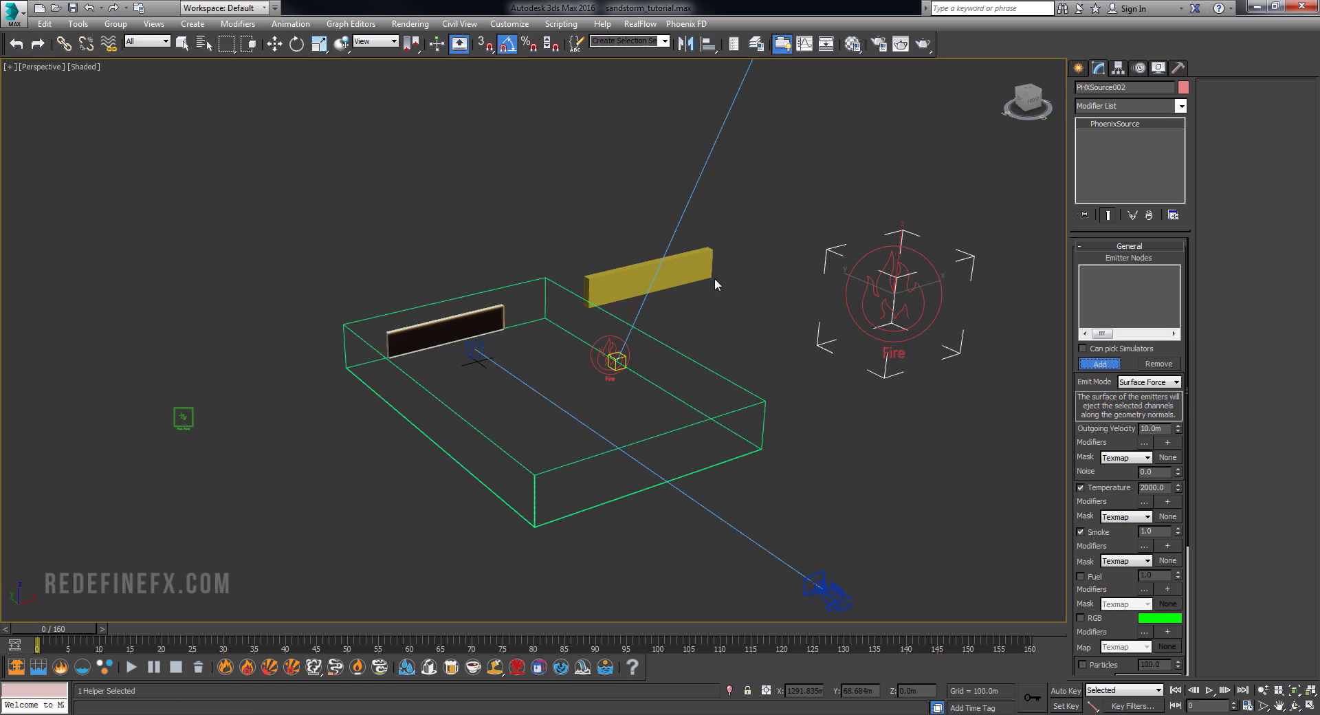
key("w")
left_click(1108, 487)
left_click_drag(1122, 505, 1122, 323)
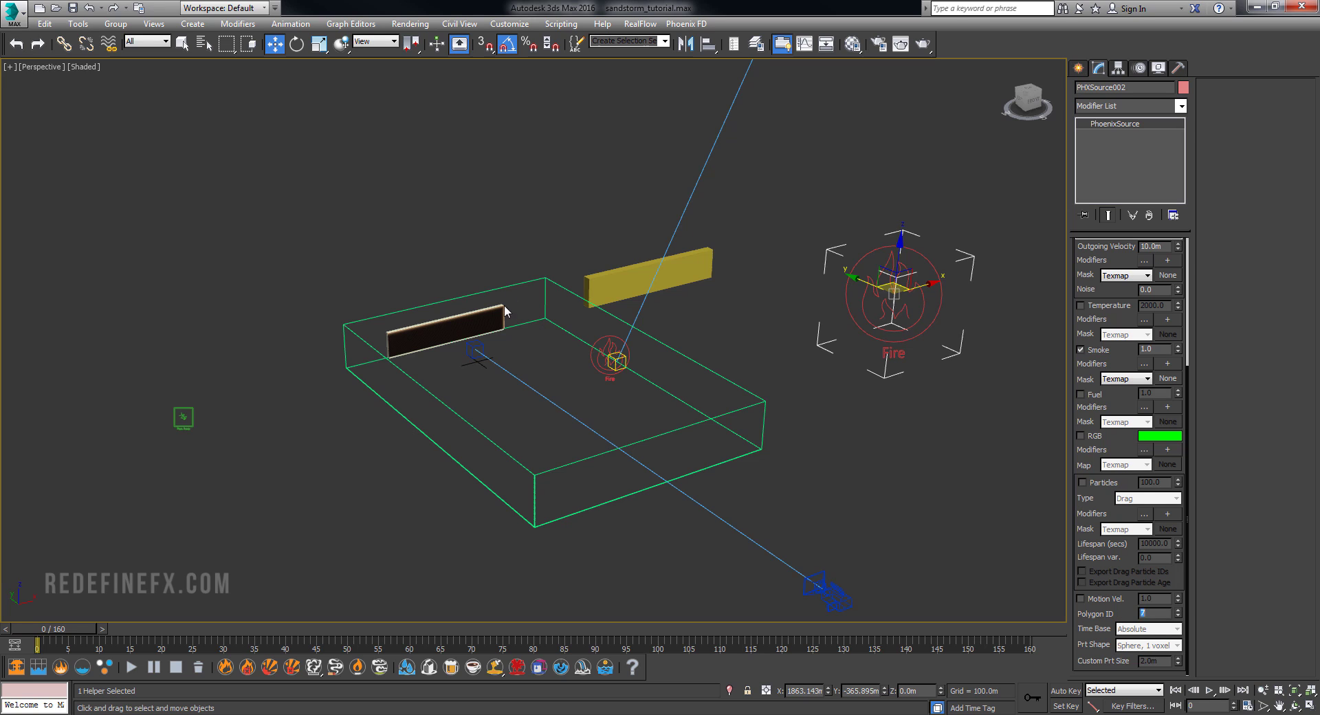
- Examine the original Phoenix source's outgoing velocity, noise, smoke, RGB and Polygon ID settings
left_click(601, 334)
left_click_drag(1131, 445, 1146, 400)
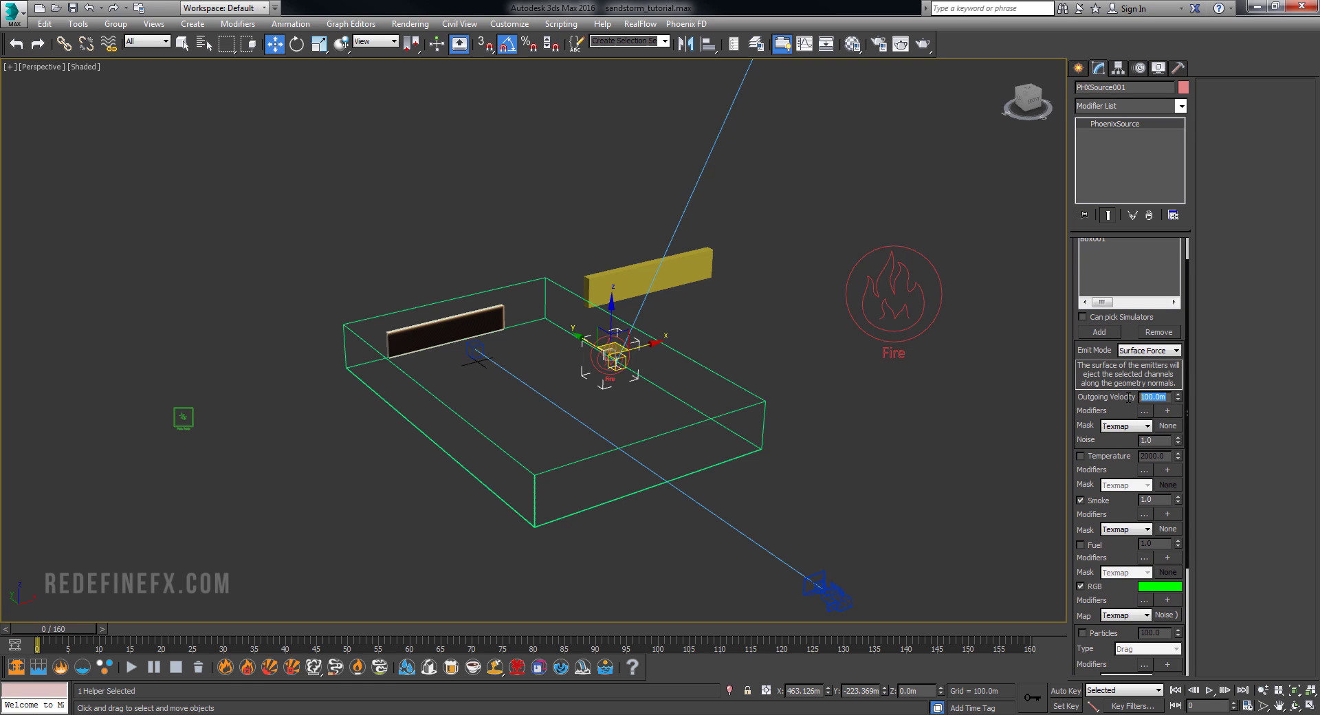
left_click_drag(1112, 455, 1083, 385)
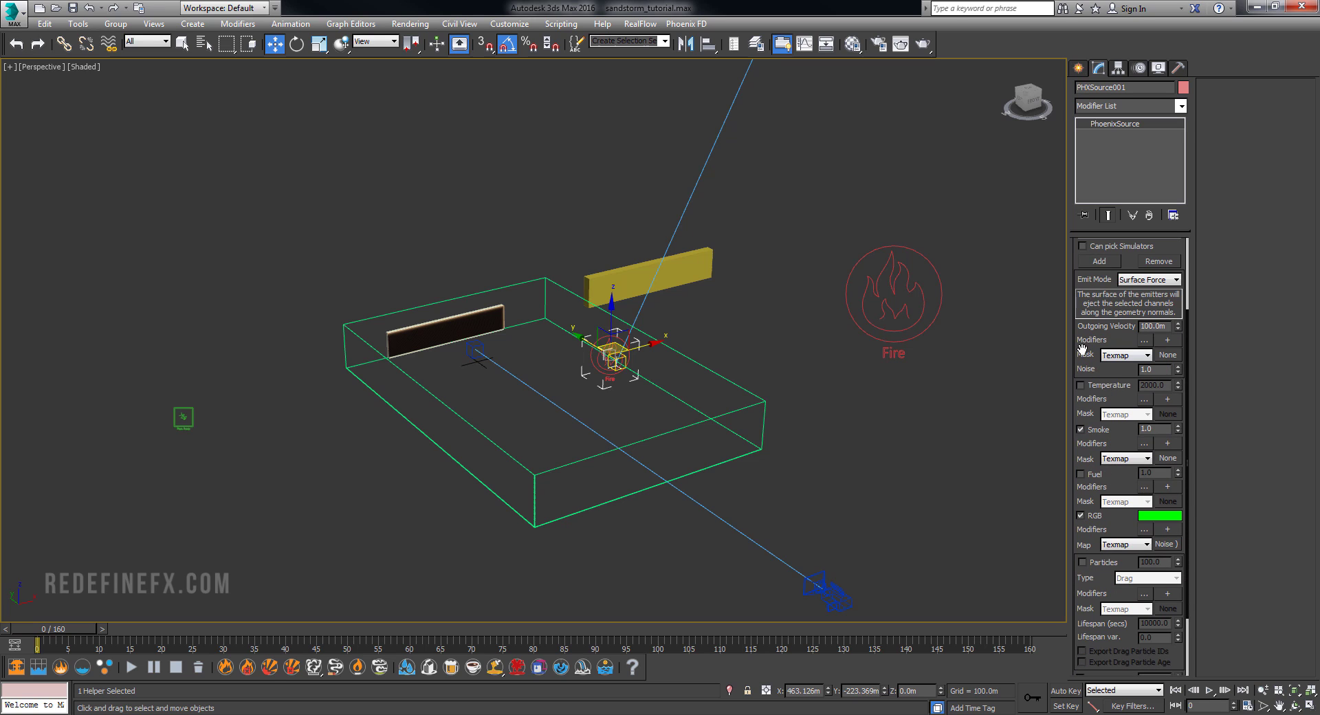
left_click_drag(1113, 432, 1109, 397)
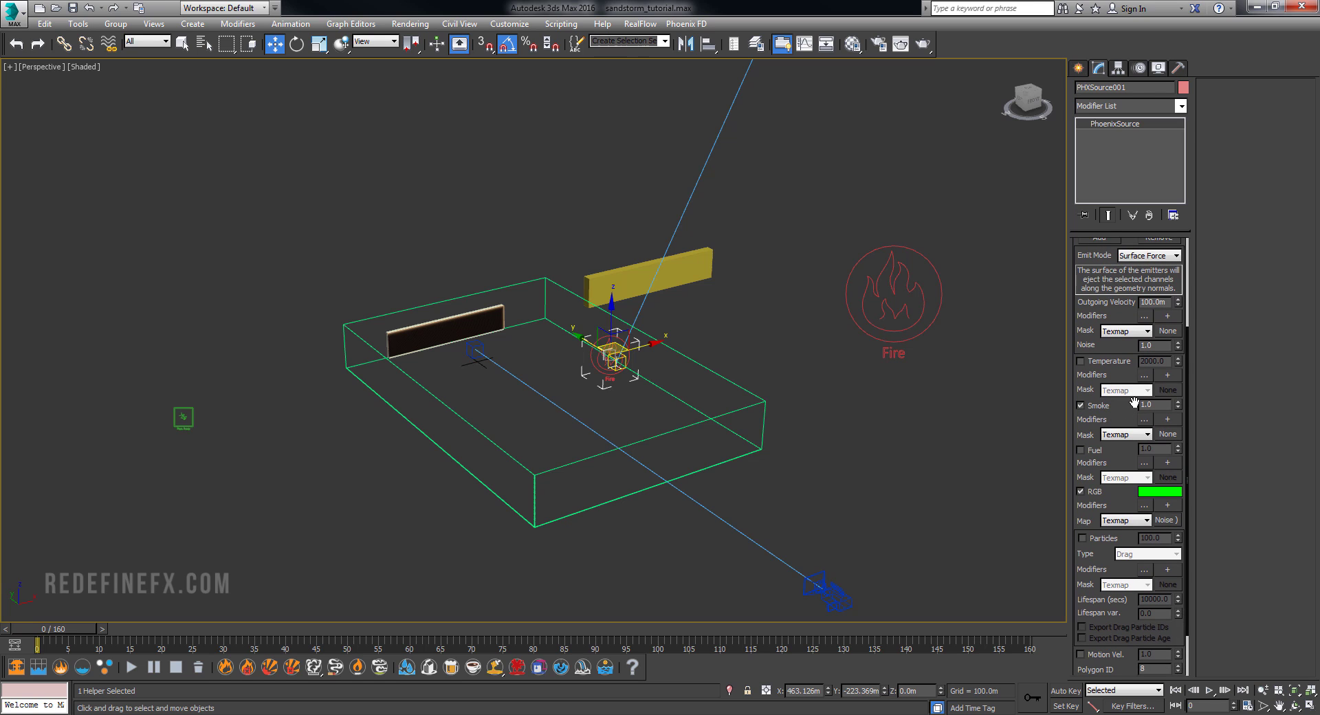
- Create a new PhoenixFD FireSmokeSim container in the viewport near the new box and source
left_click(1078, 67)
left_click(1131, 108)
left_click(1096, 309)
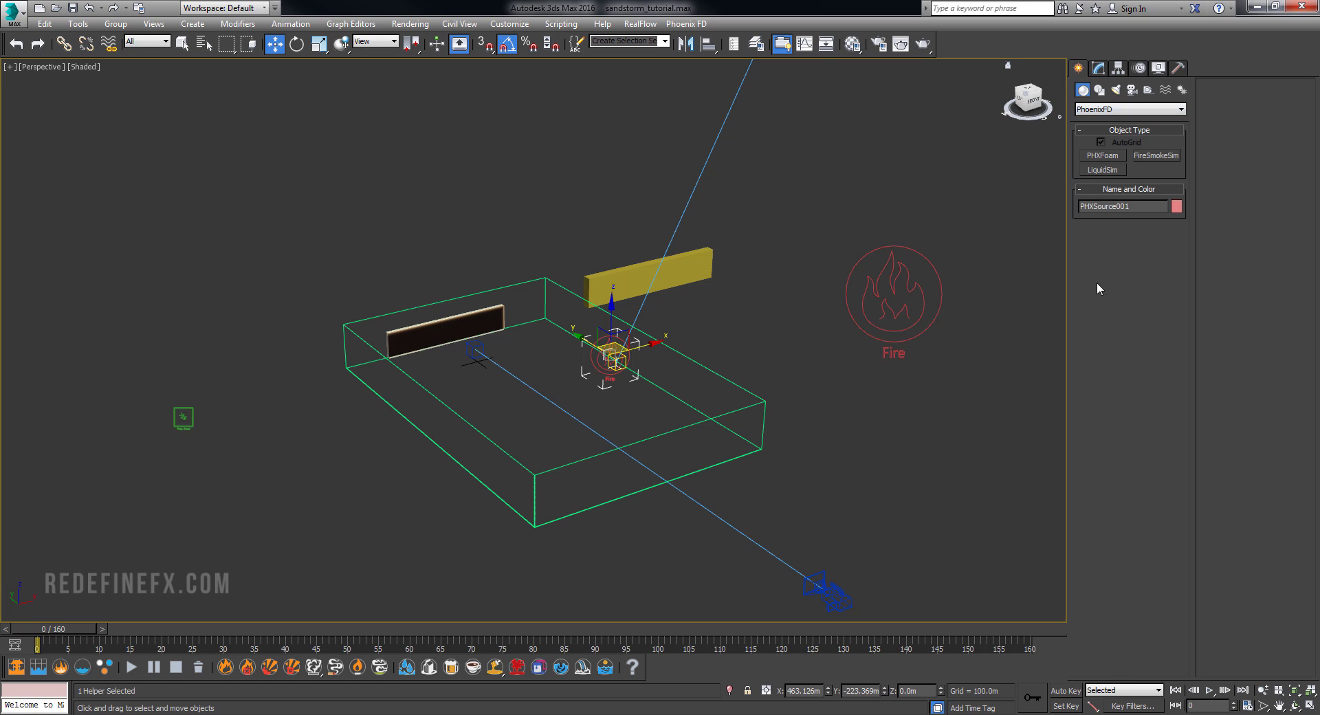
left_click(1142, 158)
middle_click_drag(859, 297, 798, 341, "alt")
left_click_drag(660, 253, 887, 604)
left_click(887, 501)
key("w")
- Delete the newly created box, Phoenix source and FireSmokeSim container
middle_click_drag(714, 404, 503, 480, "alt")
middle_click_drag(582, 308, 459, 279)
left_click_drag(632, 300, 632, 301)
key("Delete")
- Examine the original simulator's Grid settings, including cell size, container walls and Adaptive Grid, against the container in the viewport
middle_click_drag(598, 419, 828, 225)
left_click_drag(840, 254, 839, 253)
left_click(1099, 68)
left_click(1131, 277)
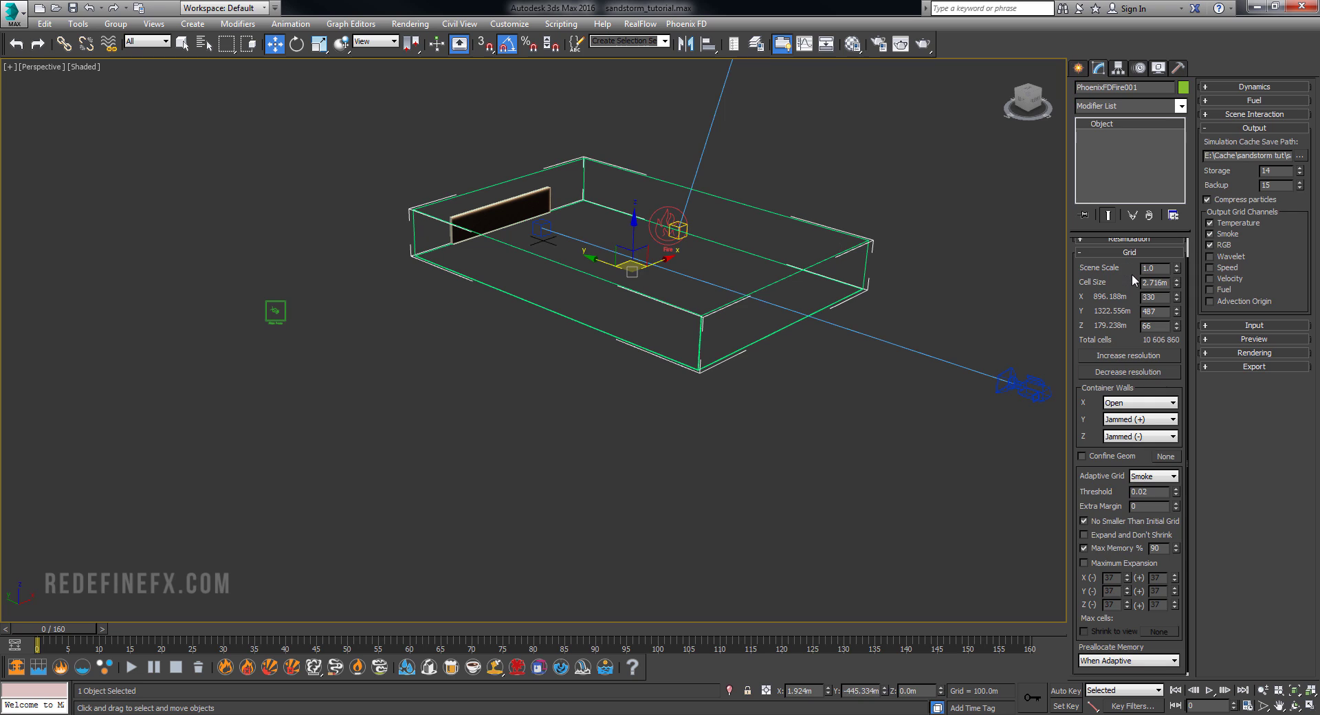
scroll(1090, 437, "down", 1)
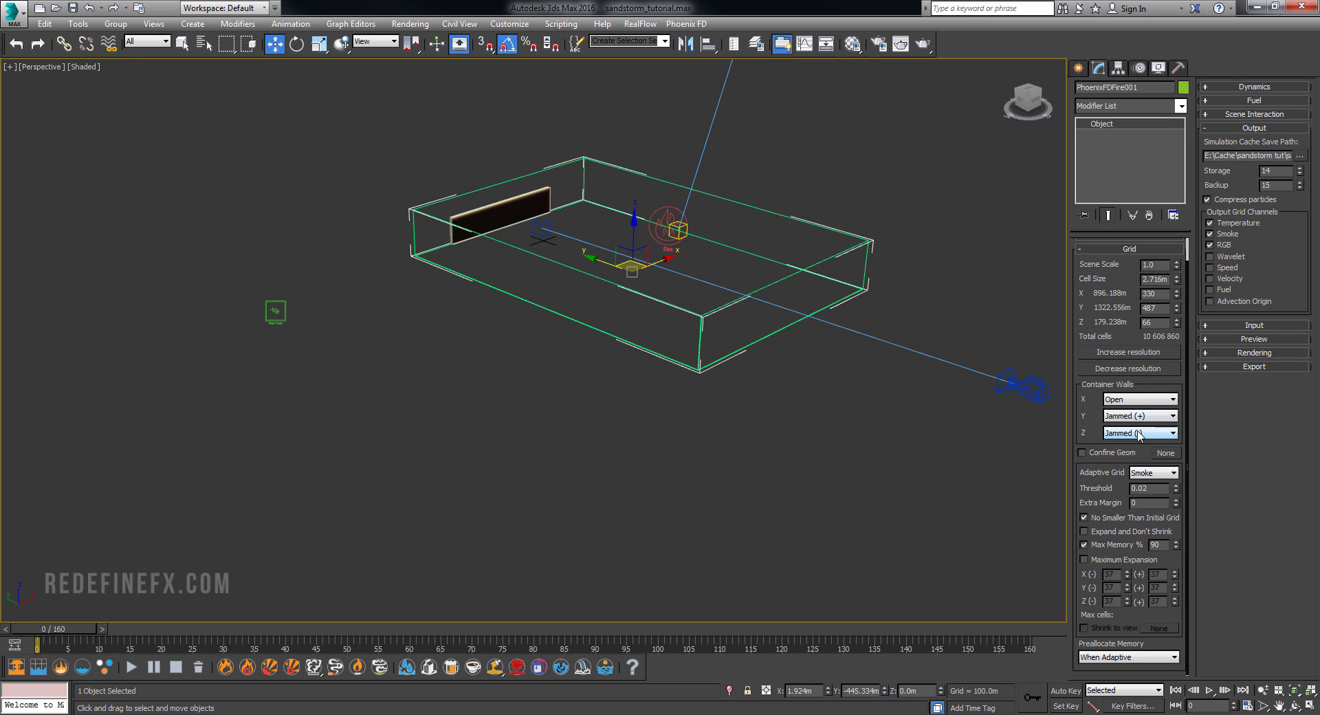
middle_click_drag(715, 359, 632, 310, "alt")
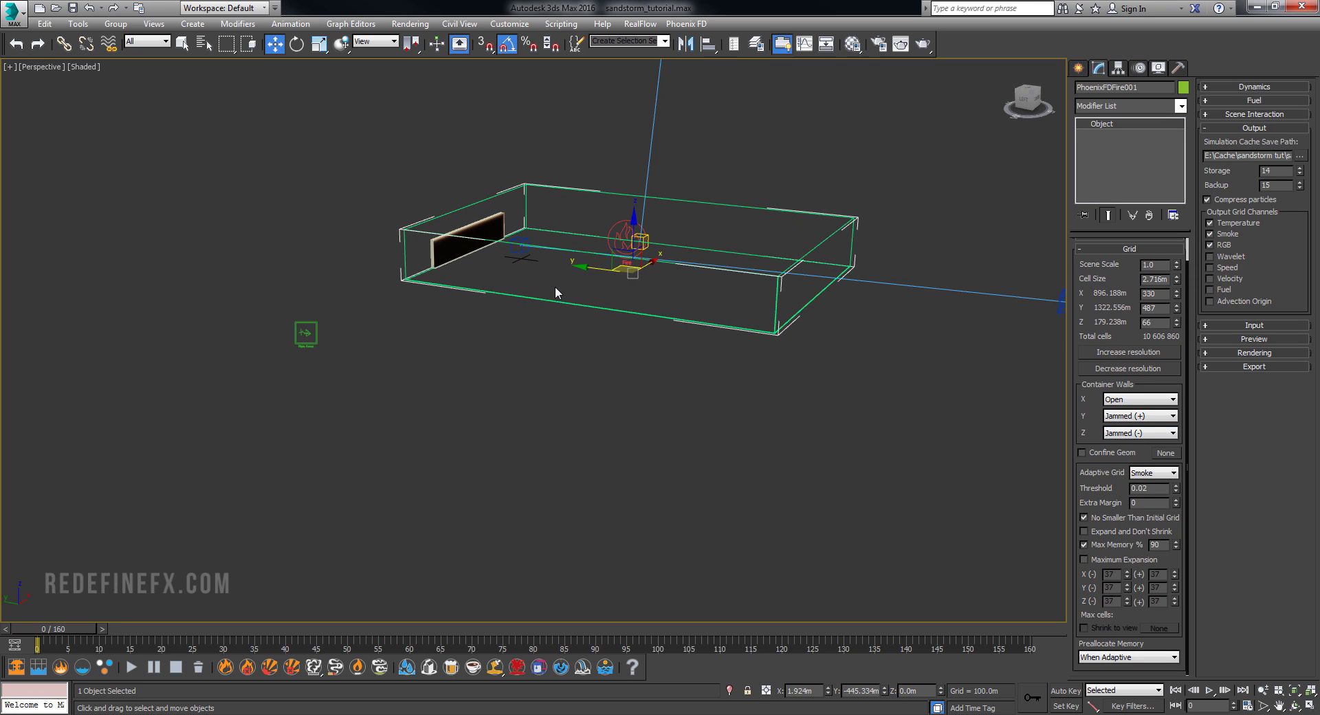
middle_click_drag(555, 286, 630, 301, "alt")
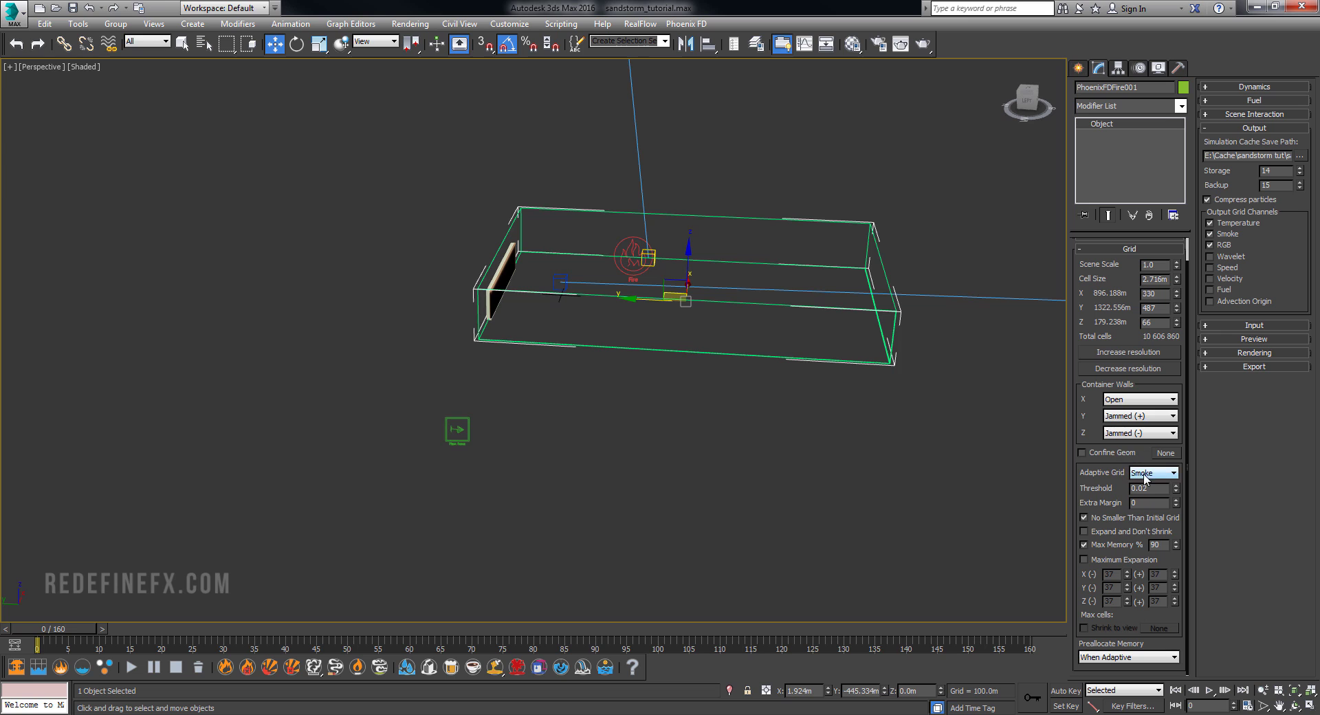
middle_click_drag(732, 330, 699, 319, "alt")
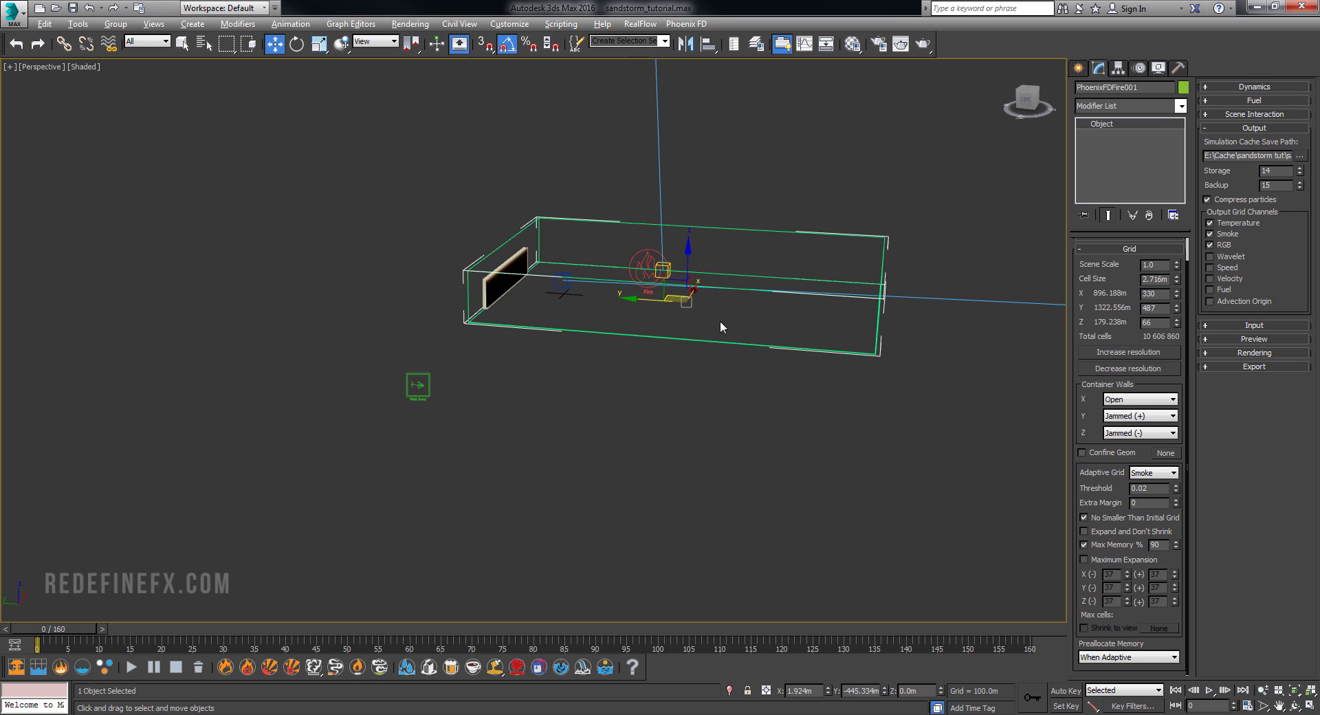
middle_click_drag(598, 296, 877, 378, "alt")
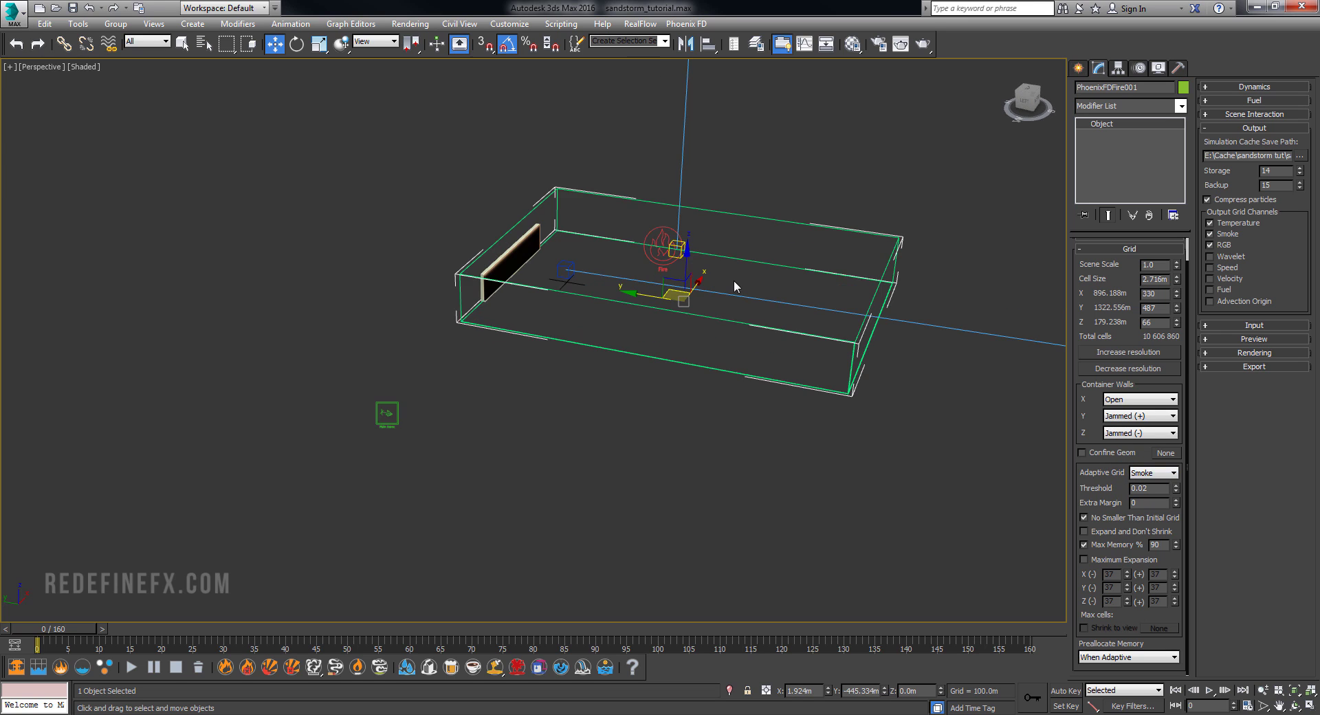
- Base the simulator's Adaptive Grid on Smoke with a threshold of 0.01
left_click(1154, 473)
left_click(1150, 504)
middle_click_drag(948, 379, 752, 309, "alt")
middle_click_drag(593, 244, 526, 276)
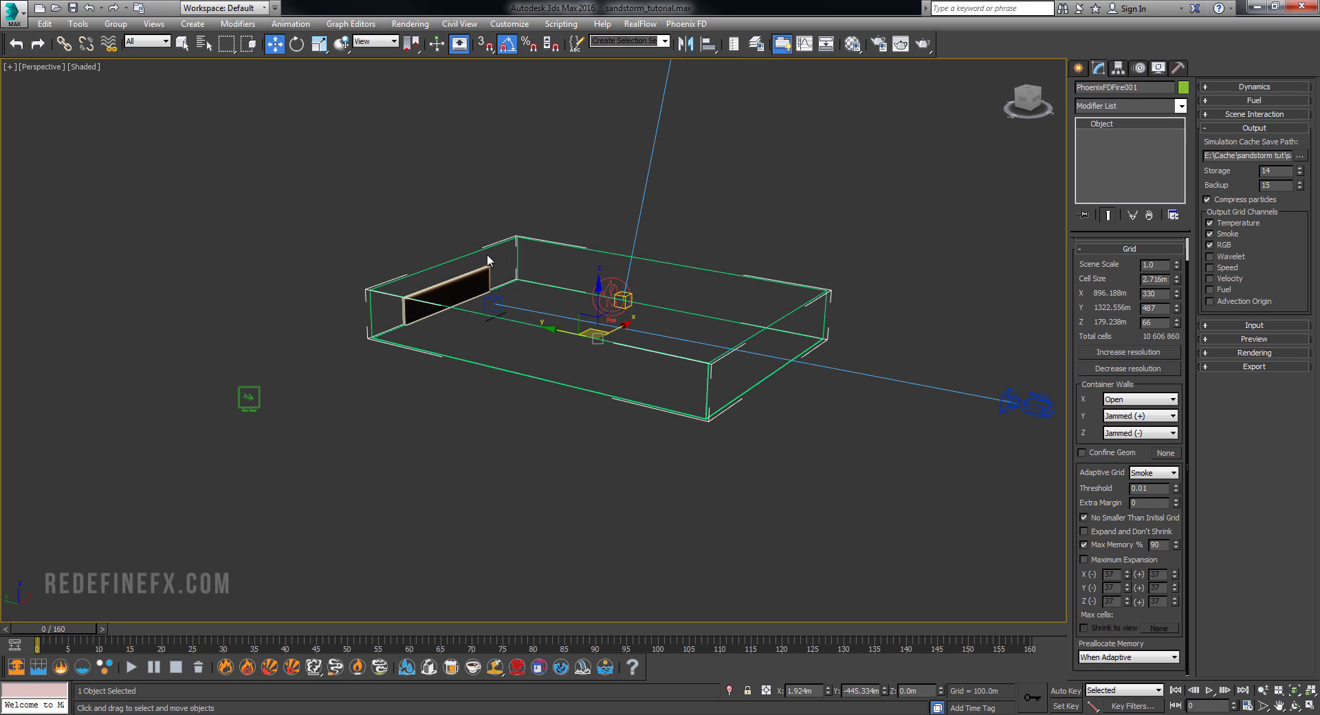
- Review the simulator's Cell Size and Grid settings against the container in the viewport
left_click(1129, 248)
left_click(1128, 274)
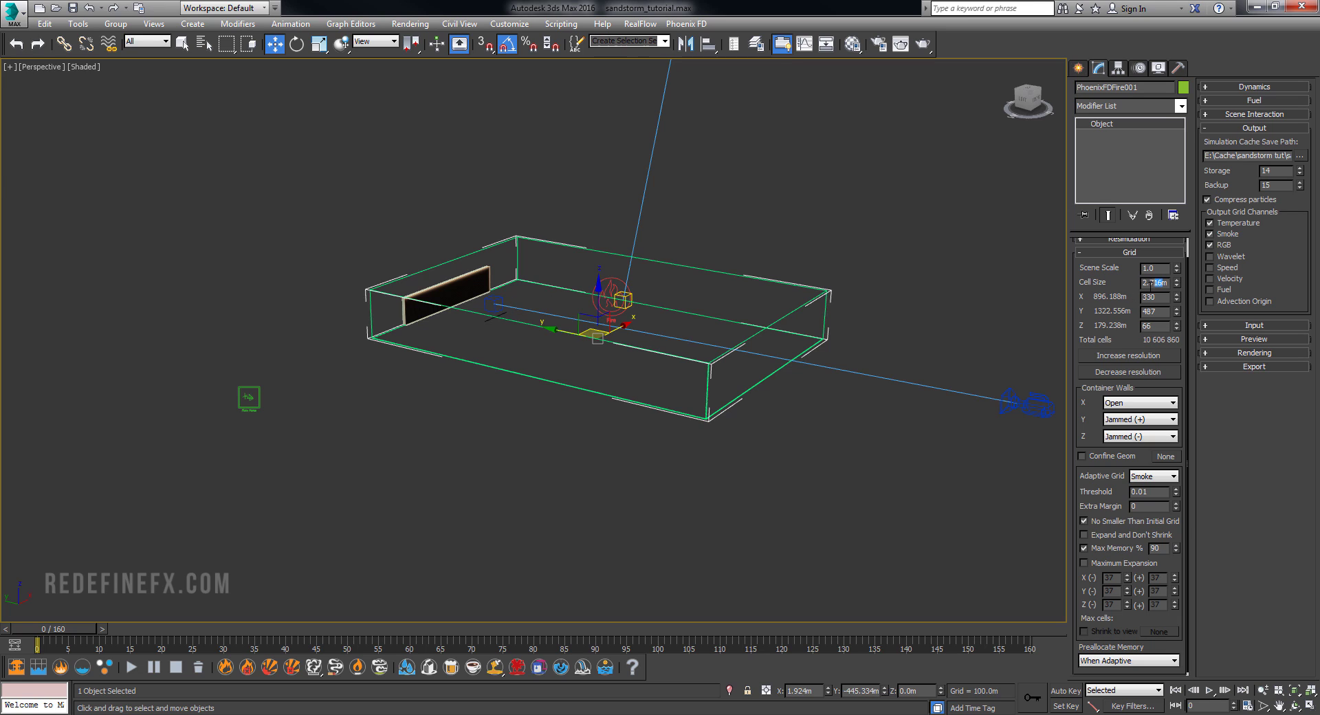
middle_click_drag(608, 401, 668, 444)
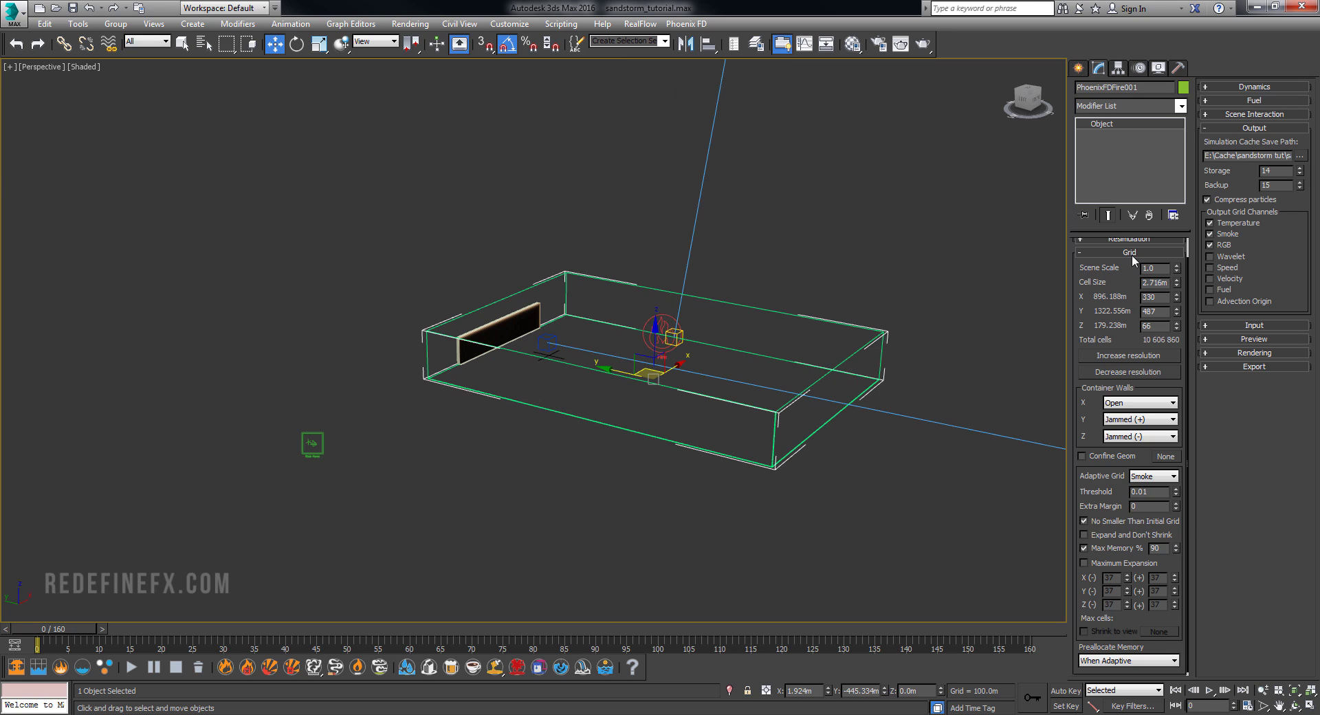
left_click(1129, 253)
- Switch to the media player and play sandstorm_01.mov to examine how the sandstorm moves
key("alt+Tab")
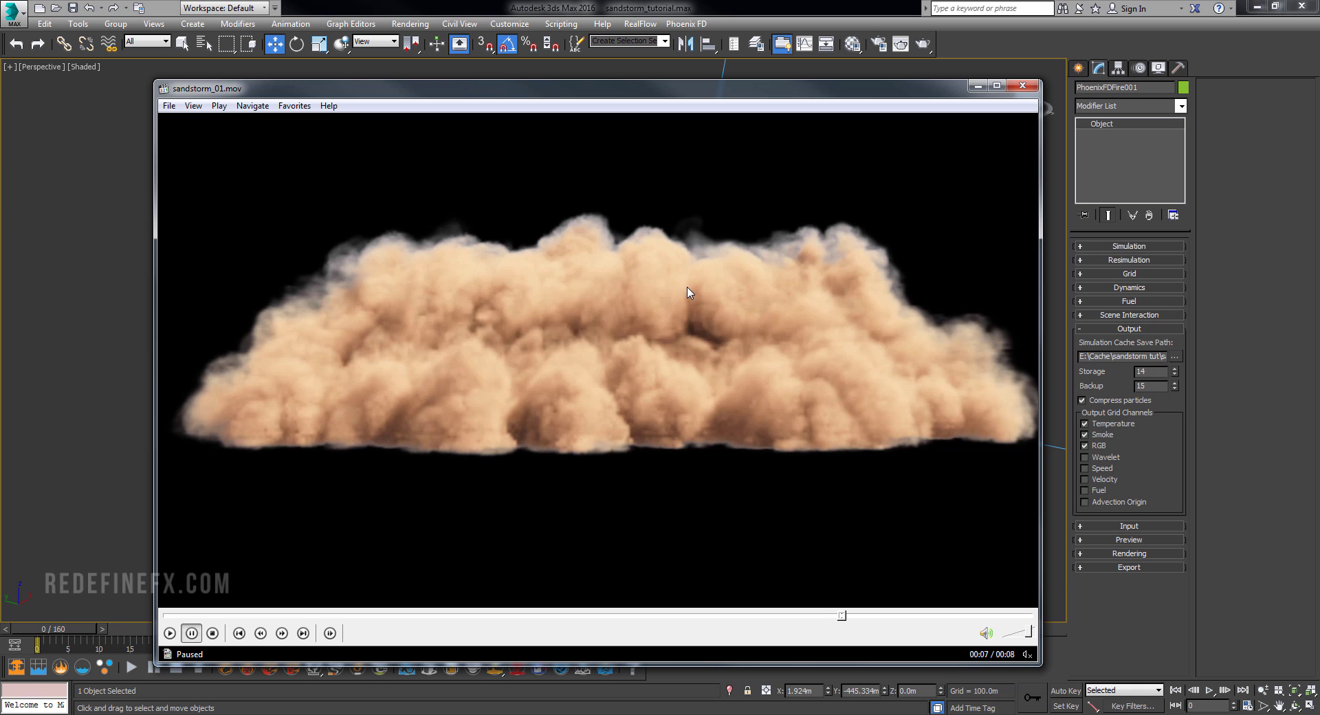
key("space")
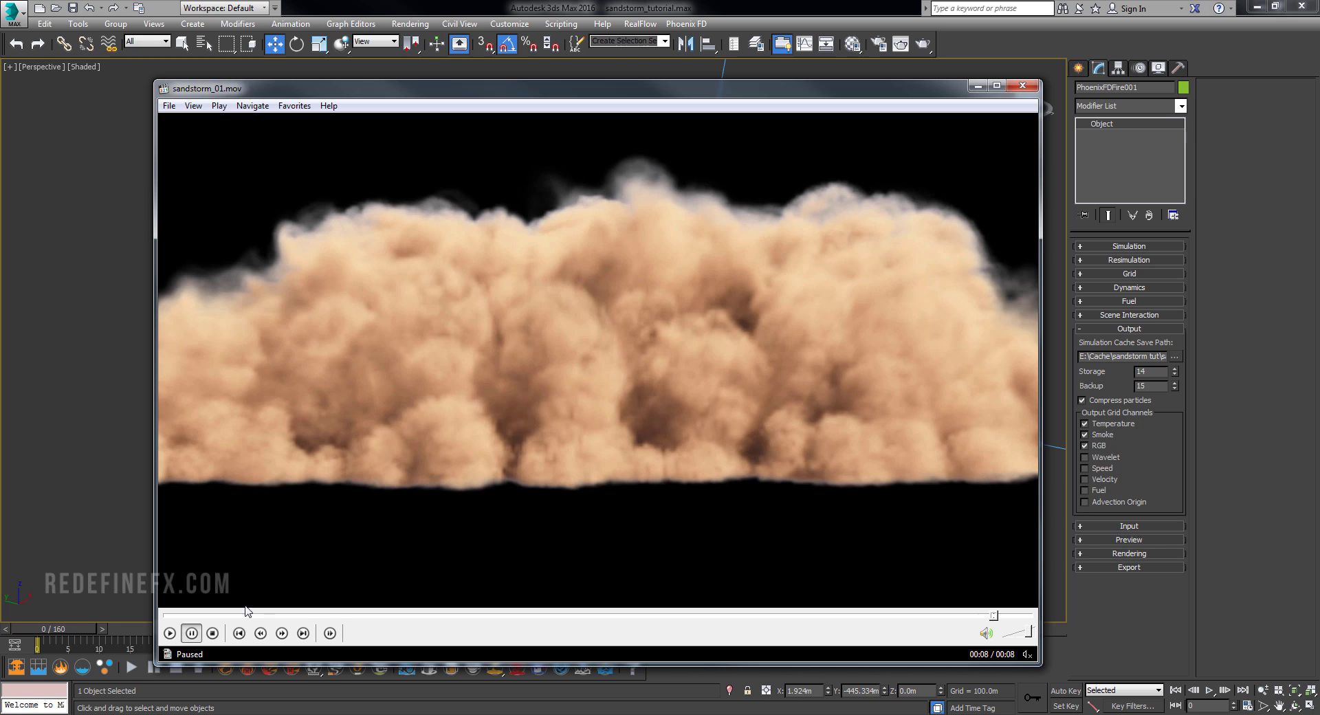
left_click(170, 633)
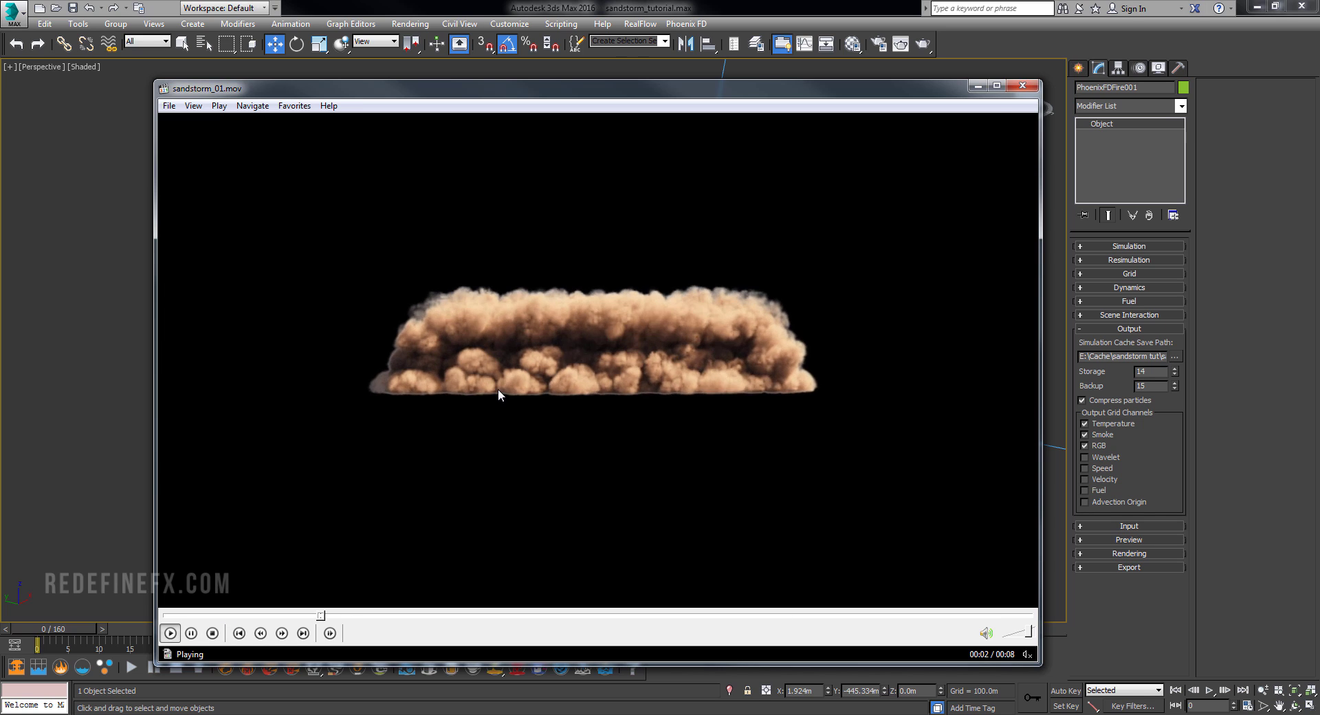
key("space")
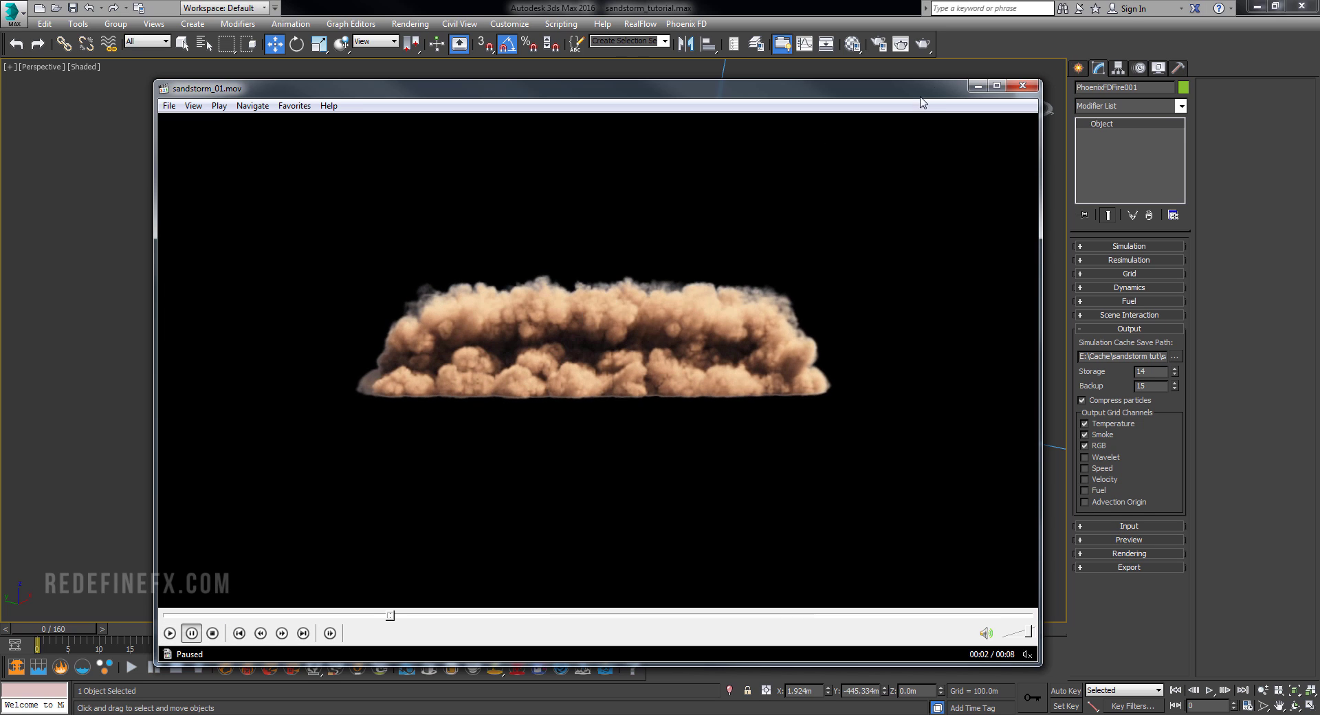
left_click(975, 86)
- Compare the simulator's Grid settings with the detail of the rendered sandstorm video
left_click(1129, 273)
left_click(1049, 714)
left_click(520, 328)
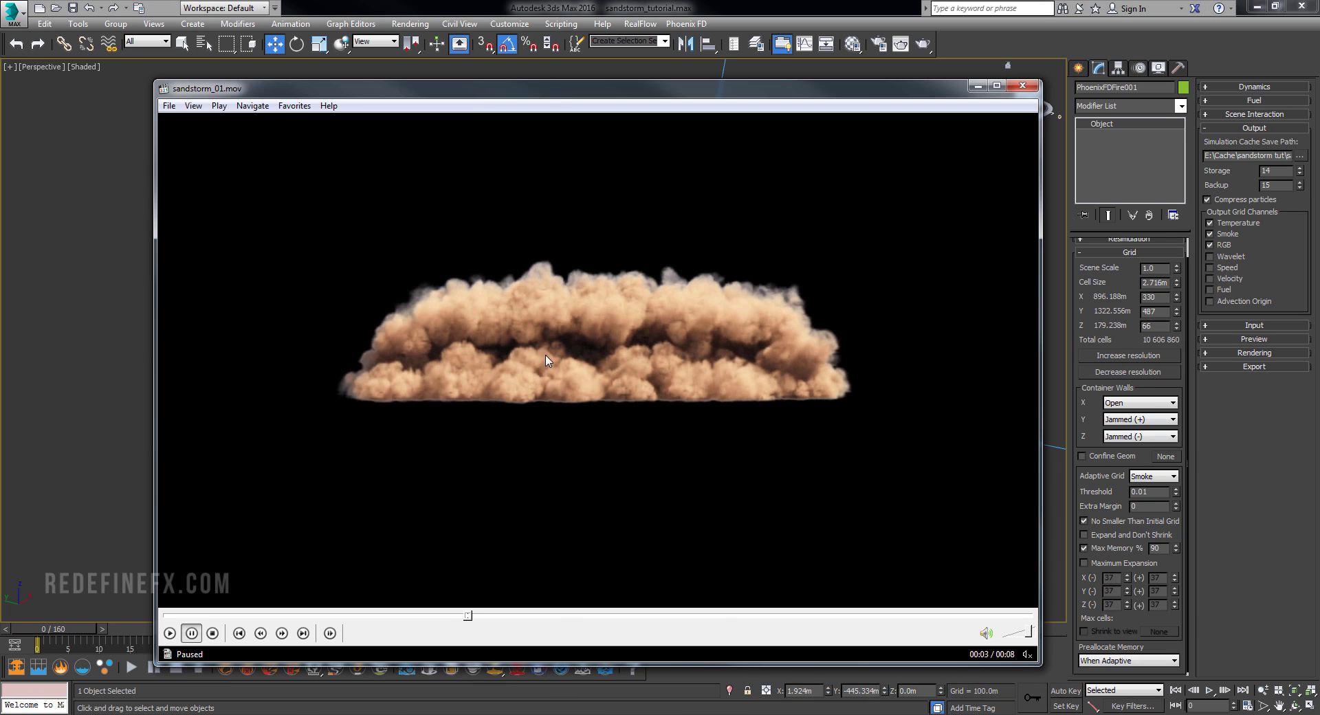
left_click(1130, 253)
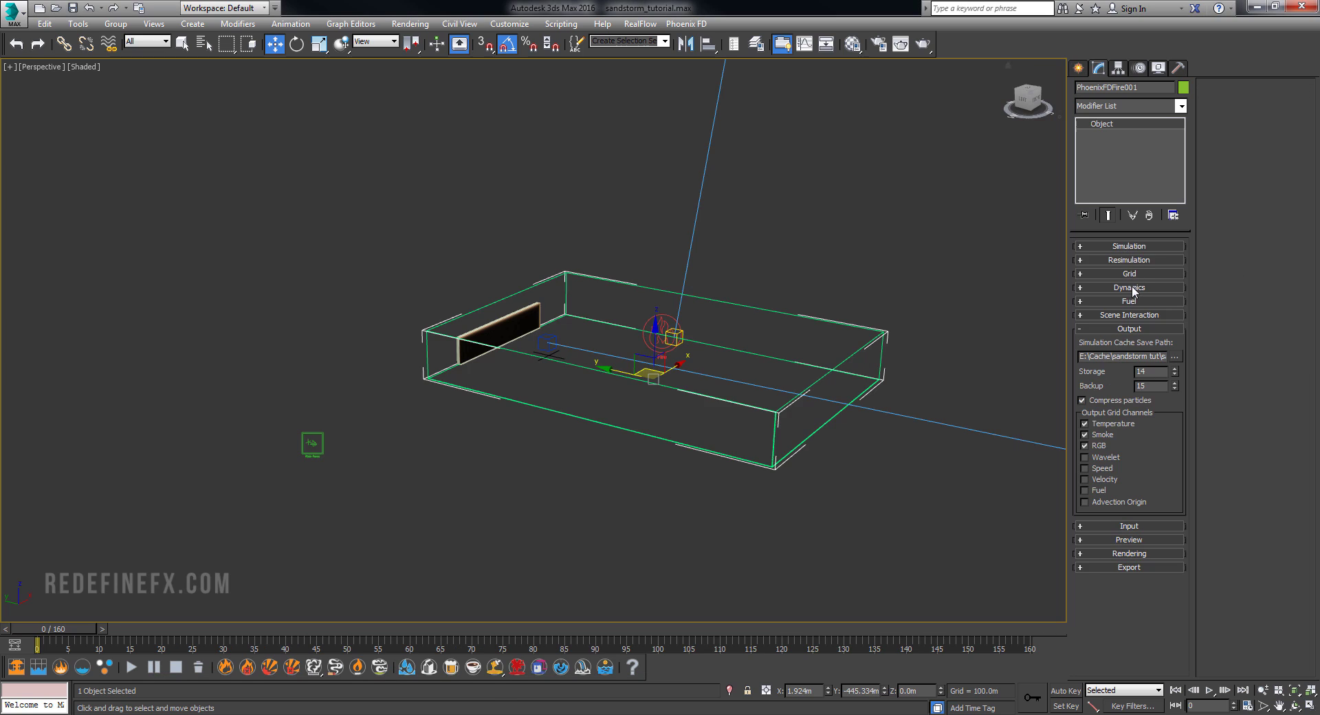
- Examine the simulator's Smoke Buoyancy in the Dynamics settings against the playing sandstorm video
left_click(1131, 288)
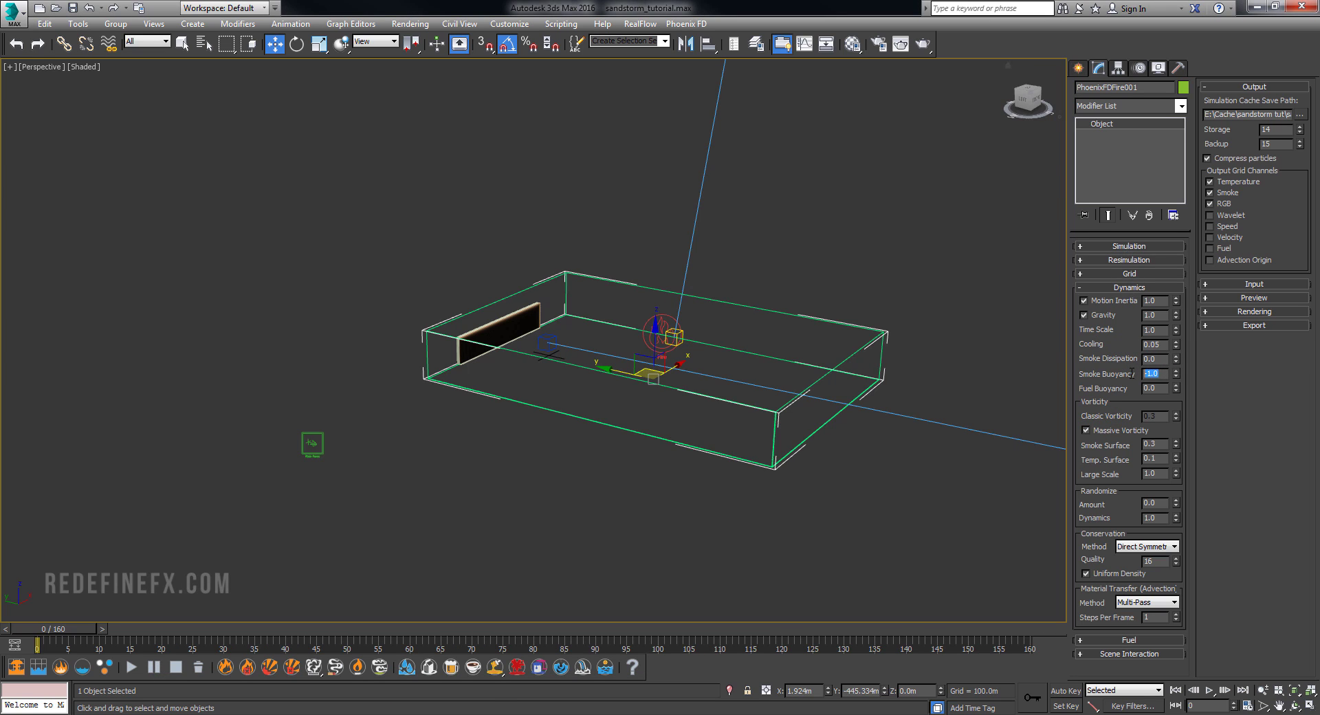
left_click(1043, 714)
left_click(709, 392)
left_click(671, 372)
left_click(576, 328)
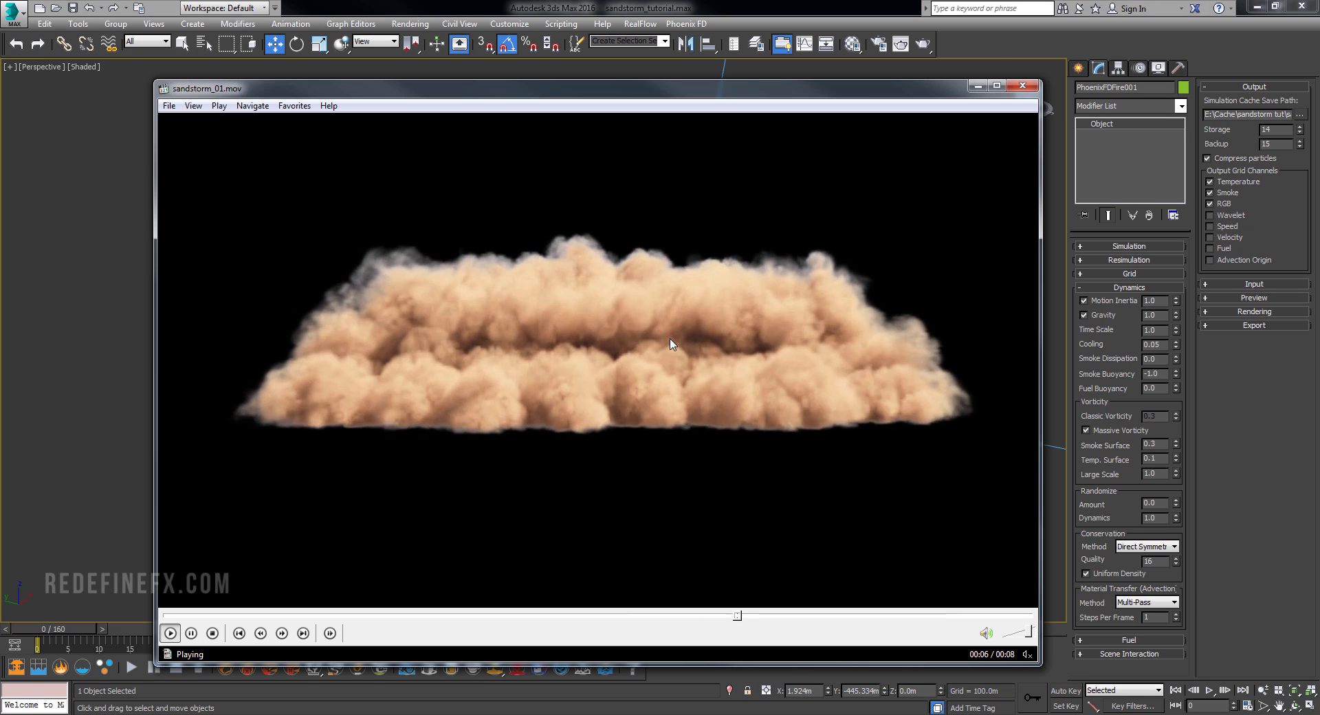
- Examine the Smoke Surface vorticity setting against the small-scale swirls in the sandstorm video
left_click(1123, 444)
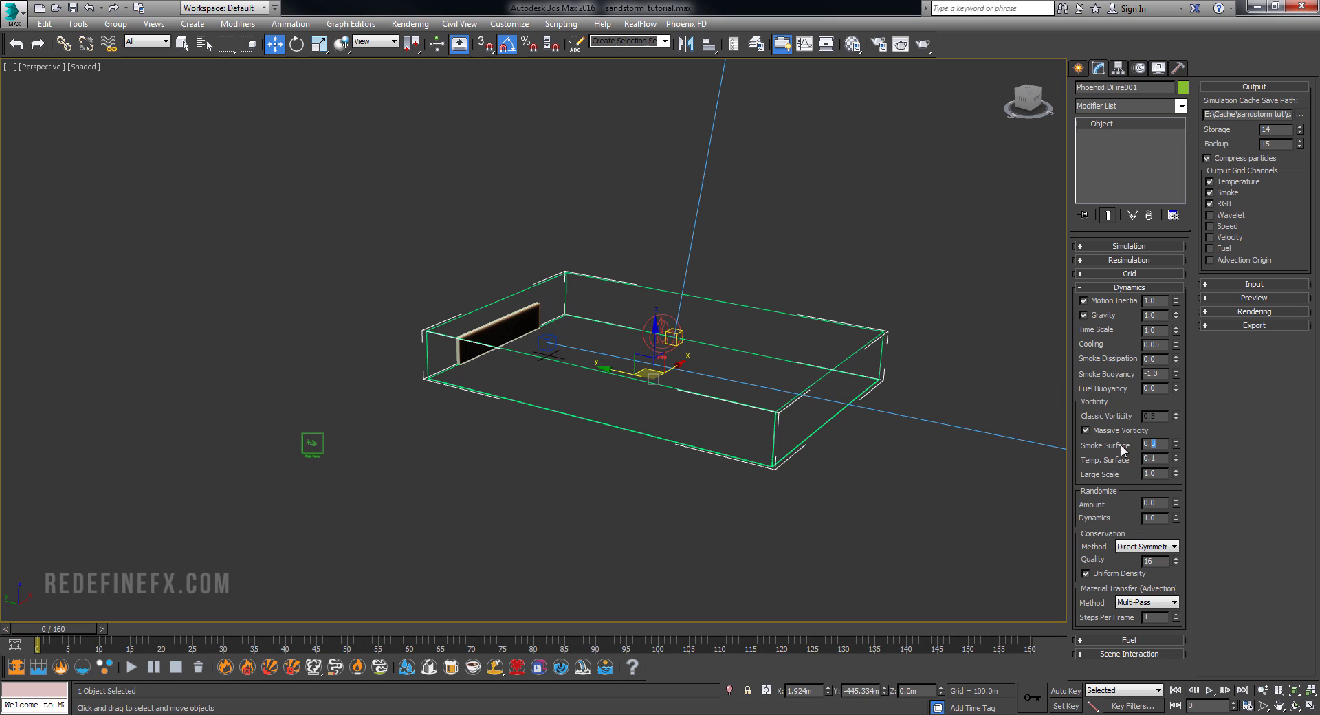
left_click(916, 714)
left_click(876, 629)
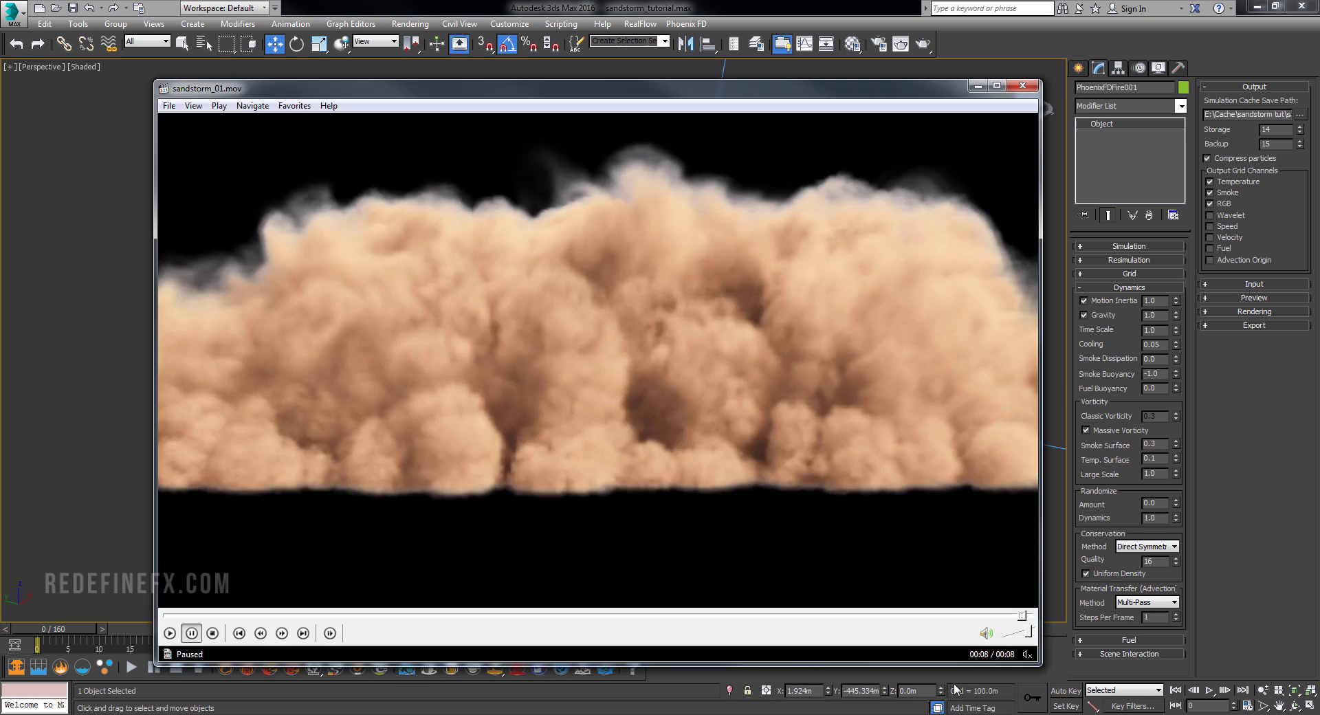
left_click(723, 390)
left_click(629, 340)
left_click(627, 341)
left_click(517, 379)
left_click(975, 88)
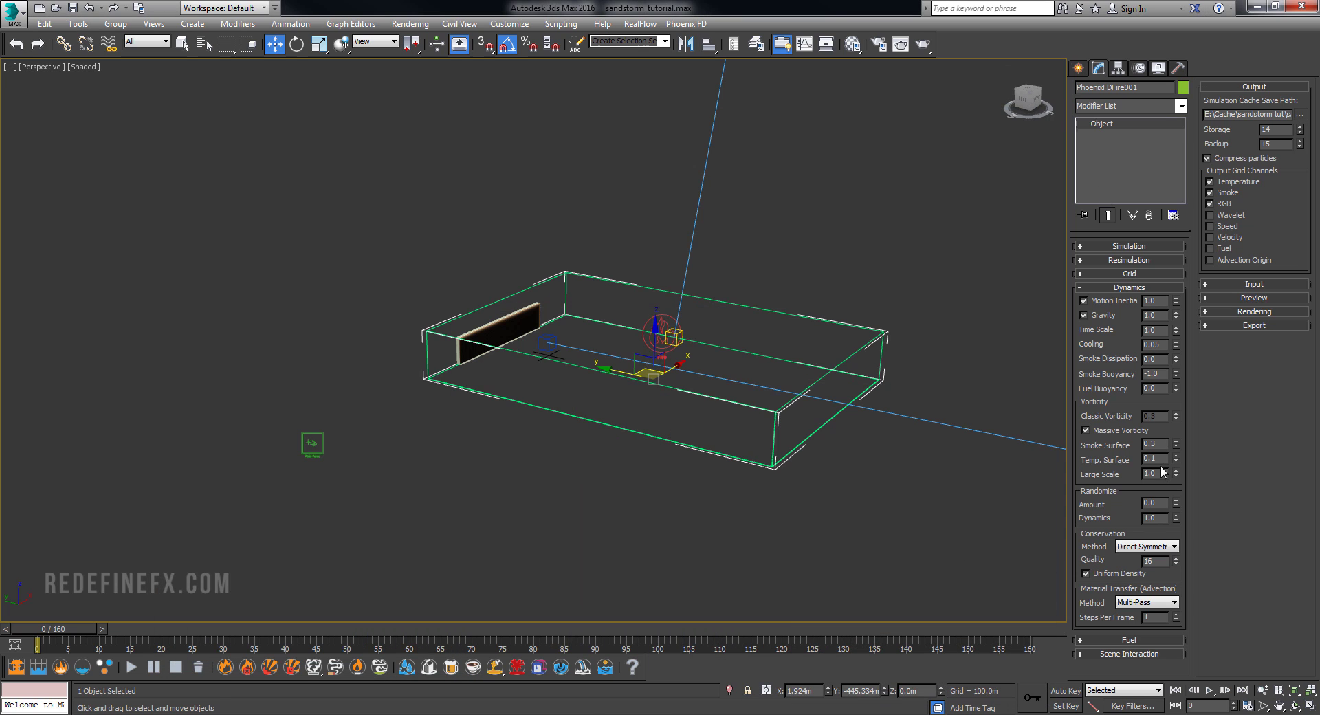
- Compare the Large Scale vorticity with the sandstorm video and review the remaining Dynamics settings
left_click(951, 714)
left_click(712, 410)
left_click(742, 464)
left_click(744, 465)
left_click(835, 455)
left_click(1157, 616)
left_click(1103, 287)
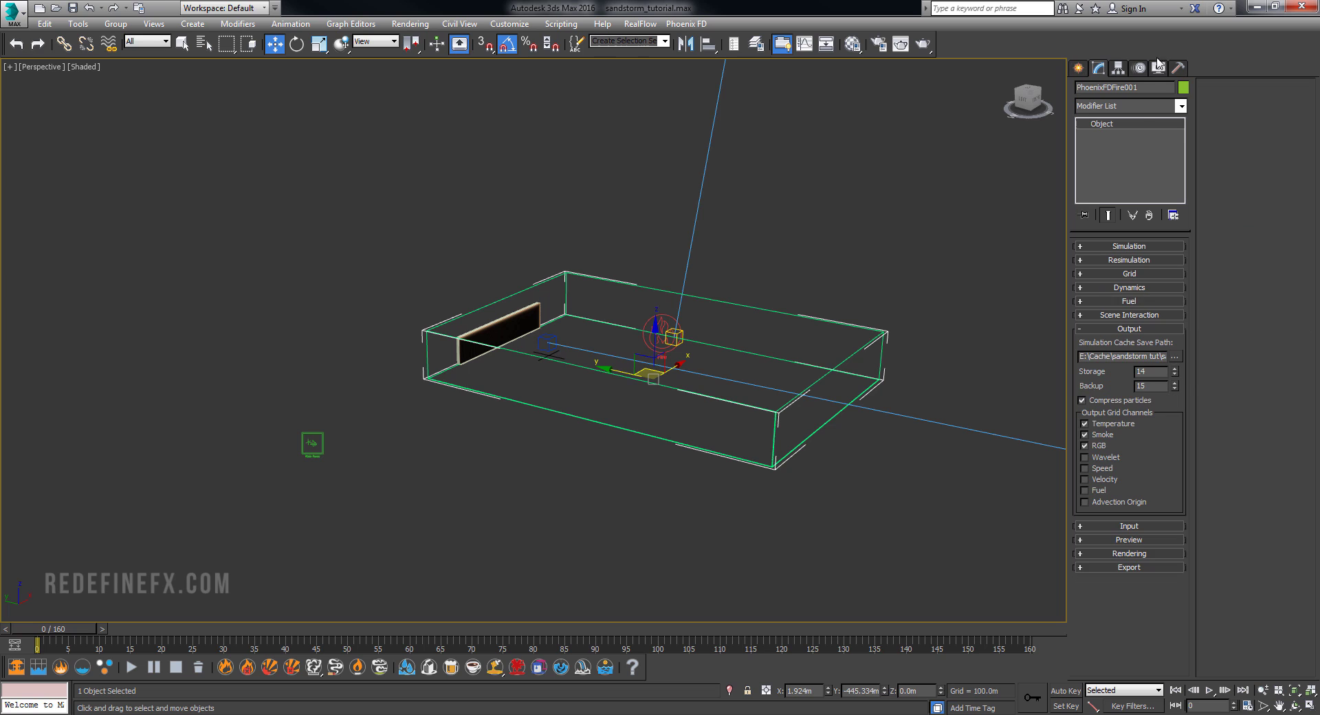
- Create a new PhoenixFD PlainForce helper in the viewport in front of the simulation container
left_click(1078, 67)
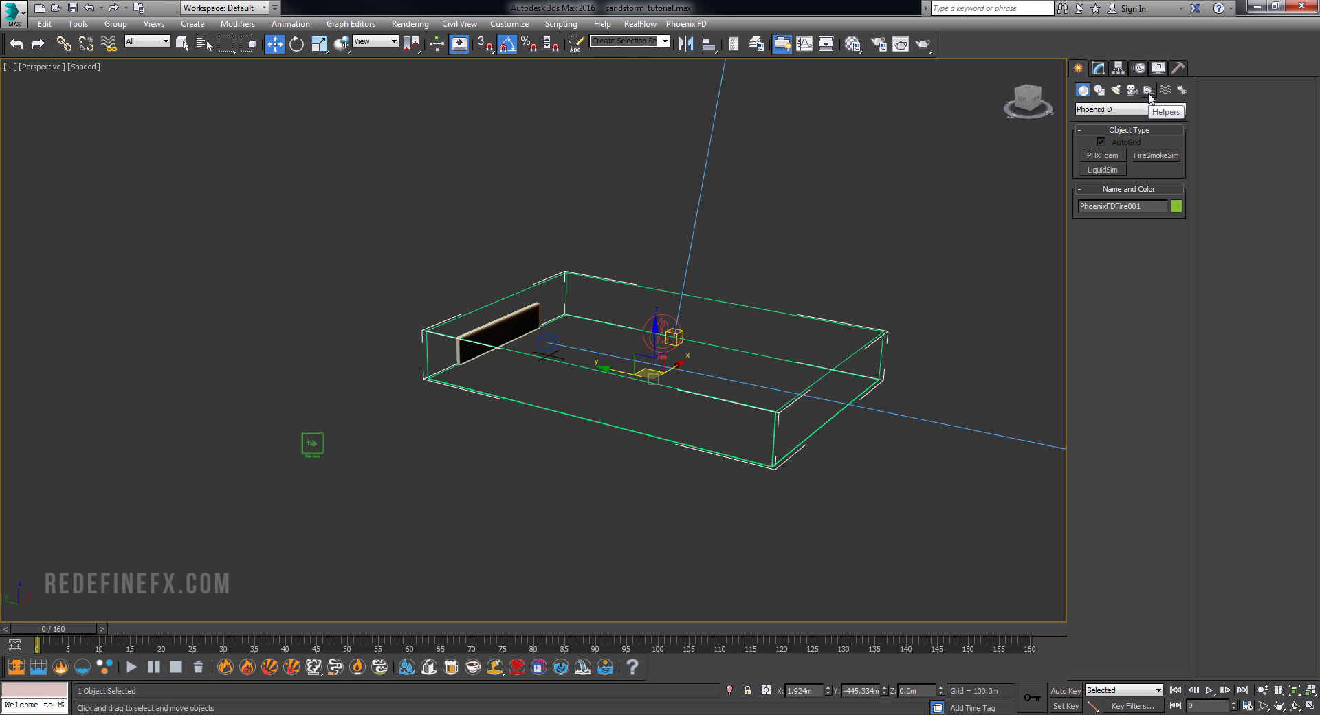
left_click(1129, 109)
left_click(1092, 238)
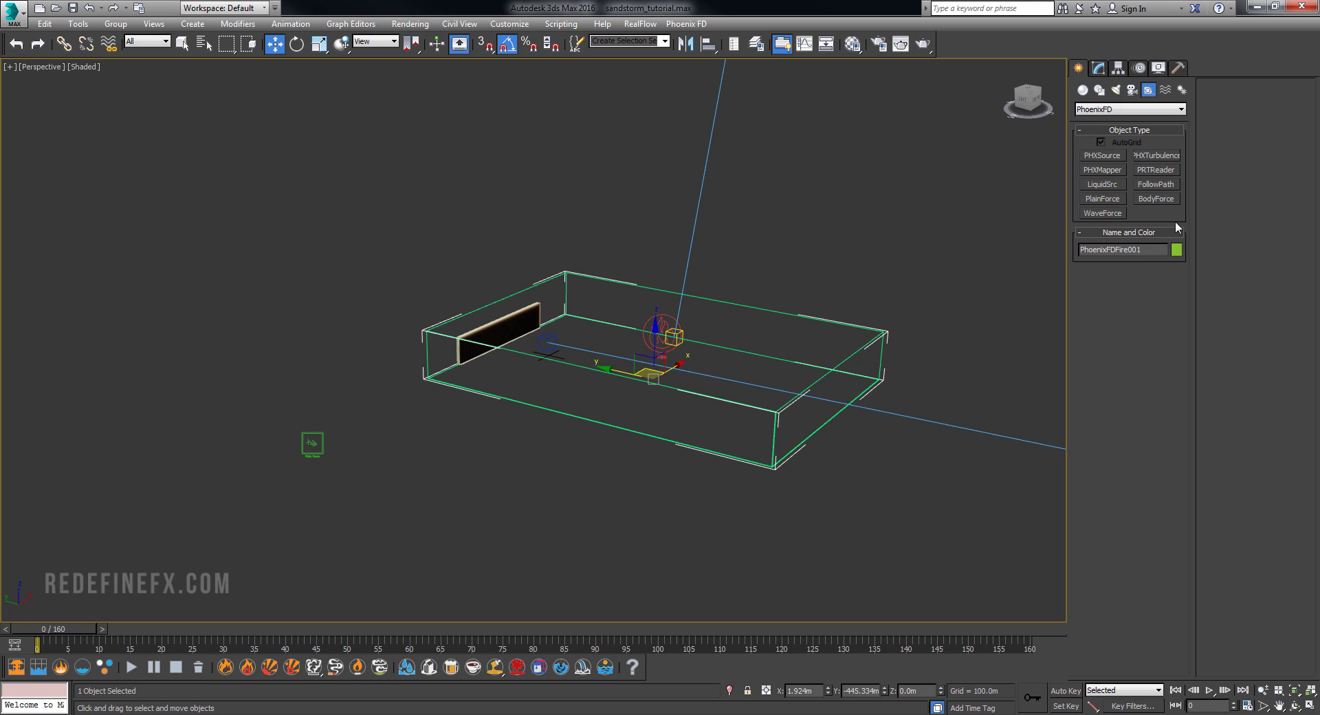
left_click(1114, 202)
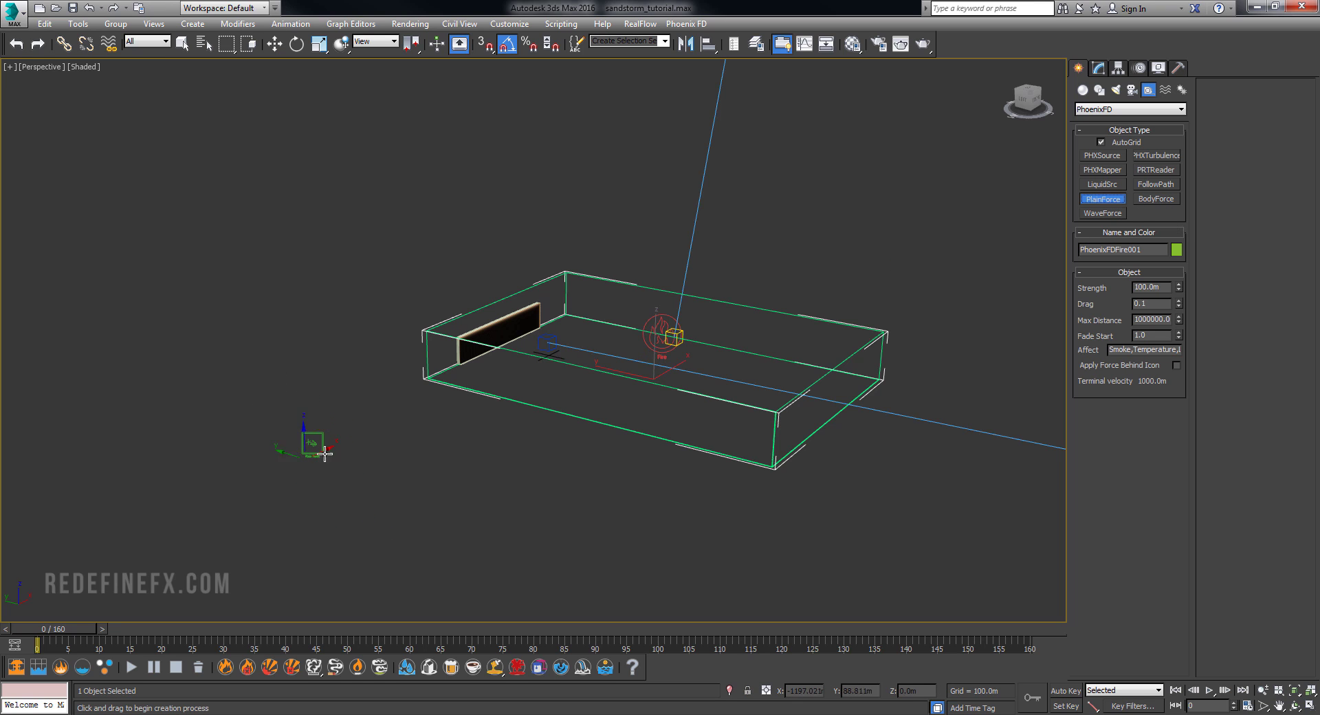
left_click_drag(438, 489, 464, 502)
right_click(464, 501)
- Rotate the new Plain Force to 90 degrees about X so it points along the container
middle_click_drag(464, 501, 530, 466, "alt")
key("e")
left_click_drag(444, 439, 508, 465)
middle_click_drag(508, 465, 473, 435, "alt")
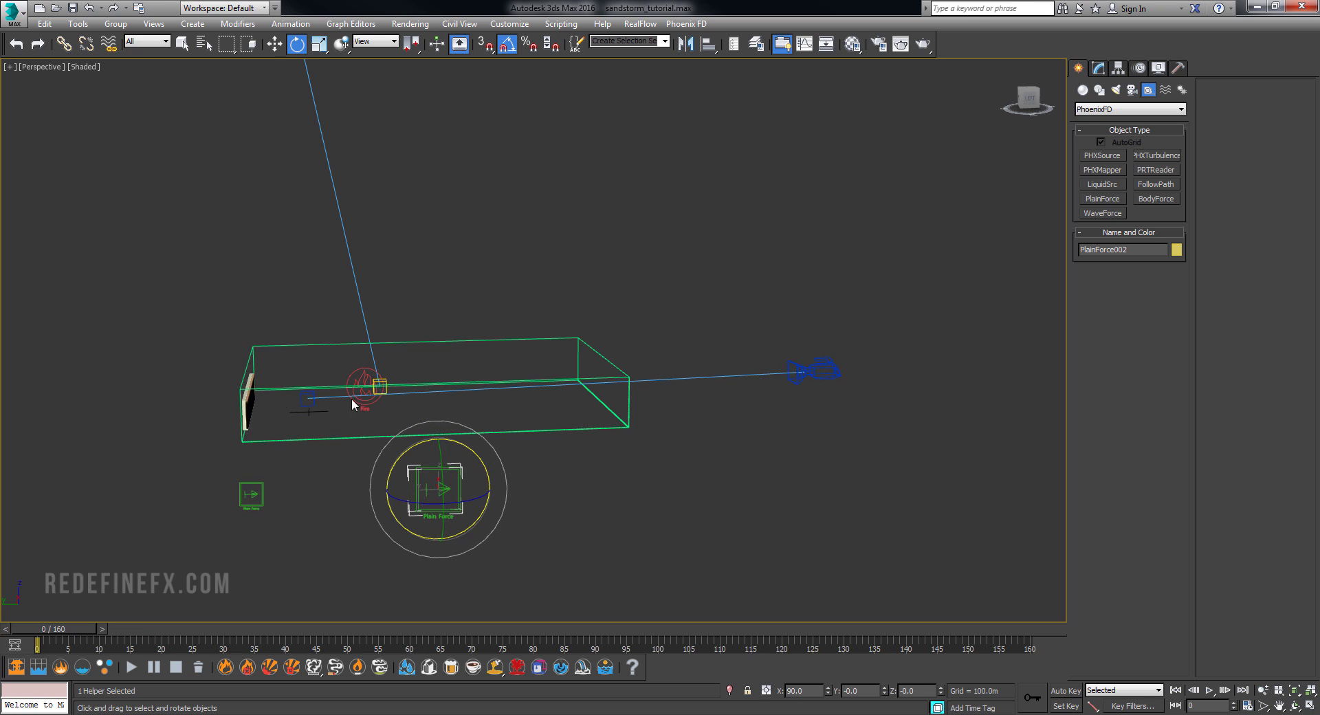
- Examine the original Plain Force's Strength and Apply Force Behind Icon settings
left_click(1098, 67)
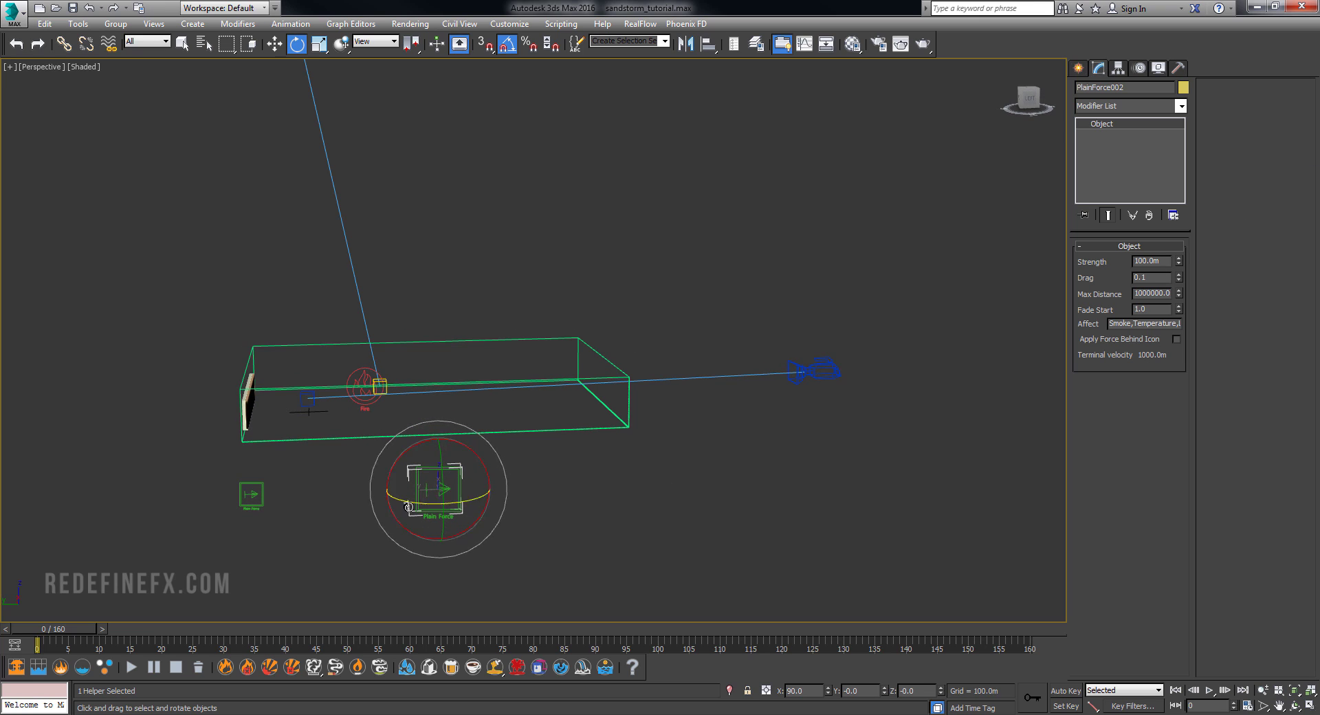
left_click_drag(316, 485, 225, 524)
left_click_drag(1155, 262, 1123, 261)
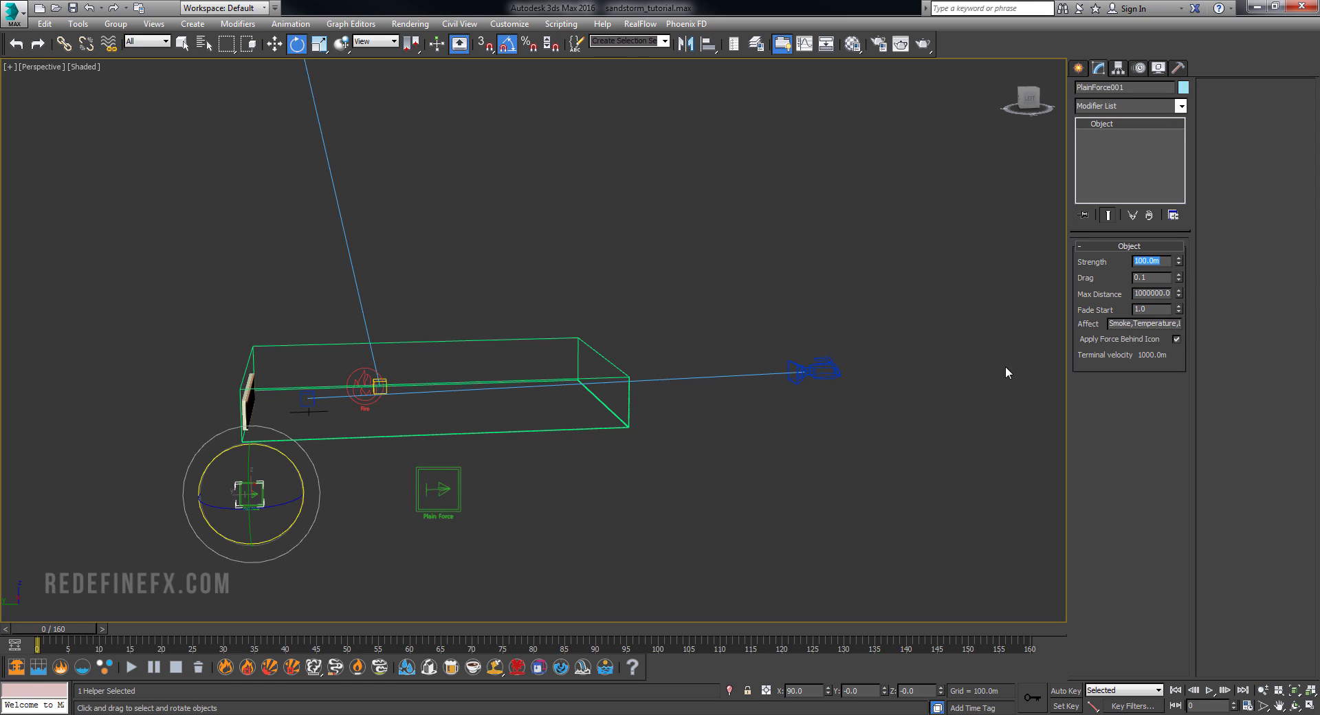
left_click(1127, 342)
- Try moving the original Plain Force along the container's length
mouse_move(318, 433)
middle_mouse_down("alt")
mouse_move(348, 430)
mouse_move(334, 430)
middle_mouse_up("alt")
key("w")
left_click_drag(231, 493, 516, 477)
middle_click_drag(515, 477, 521, 461, "alt")
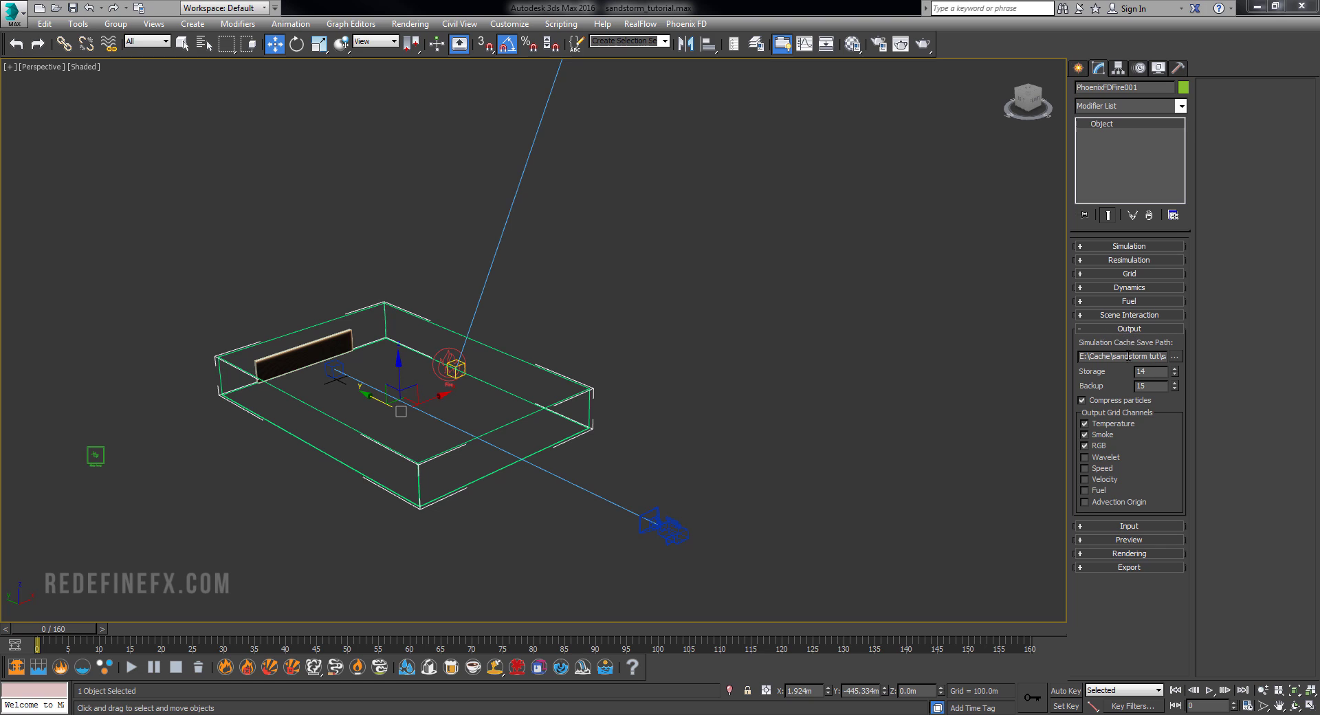
- Review the simulator's cache save path and open its volumetric render options to inspect Smoke Opacity
left_click_drag(1089, 356, 1134, 356)
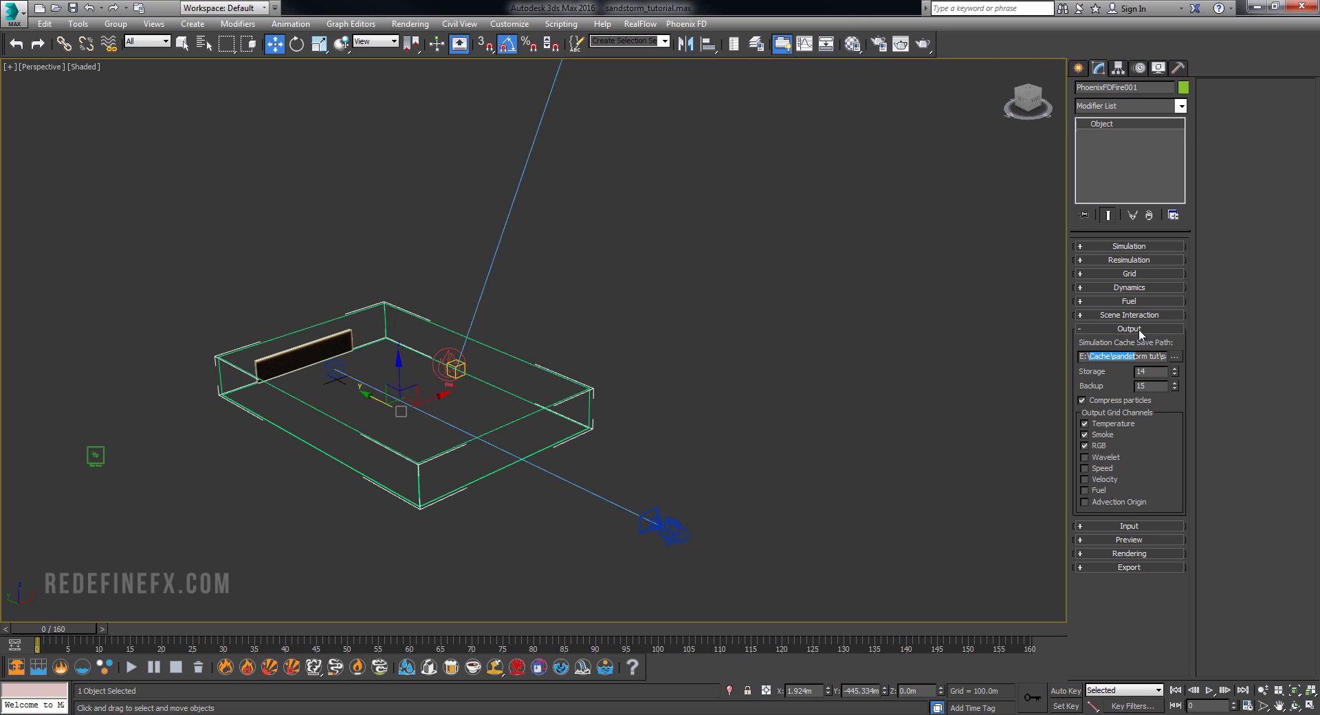
left_click(1138, 329)
left_click(1130, 371)
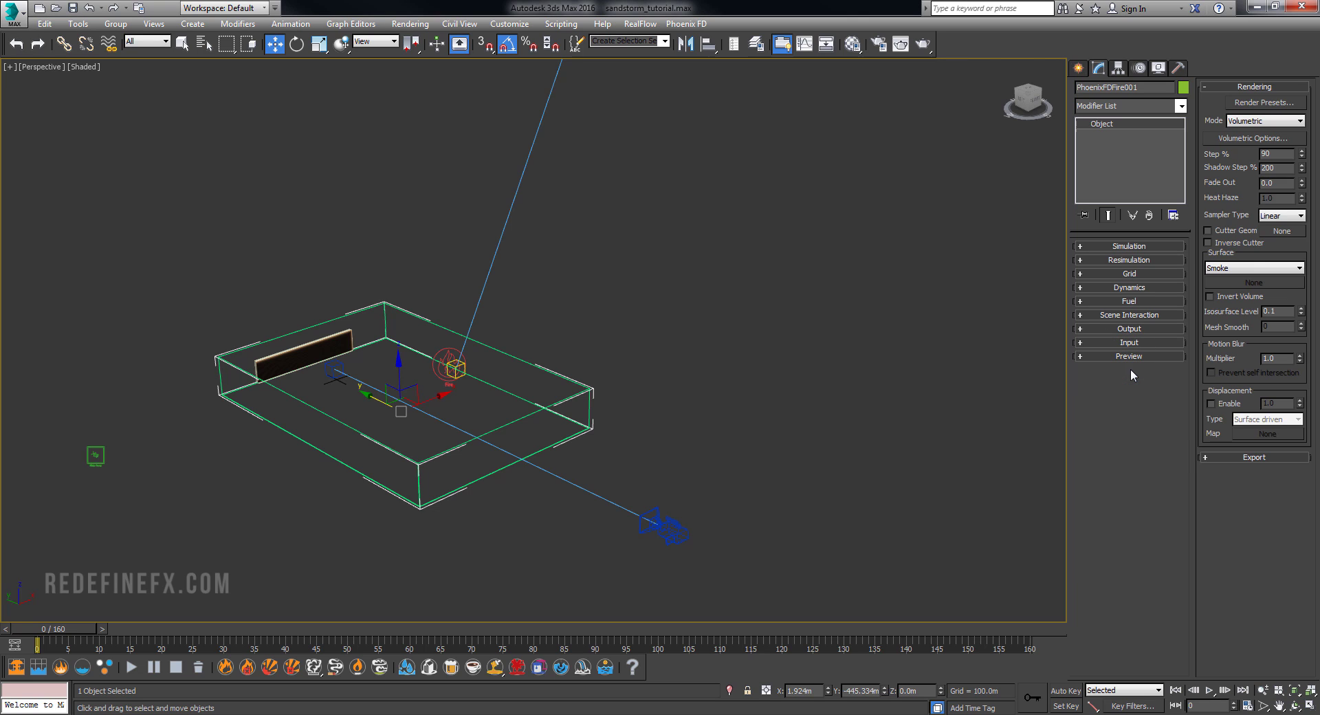
left_click(1258, 138)
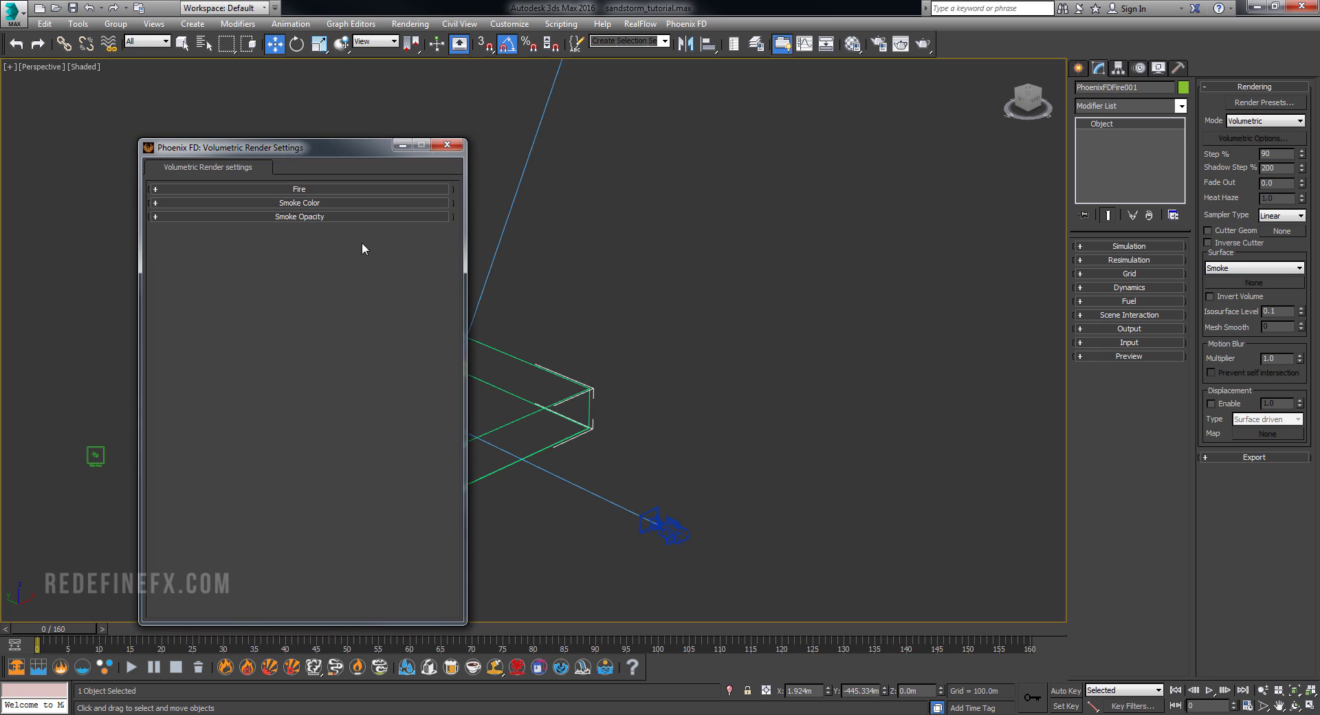
left_click(306, 216)
left_click_drag(299, 157, 776, 171)
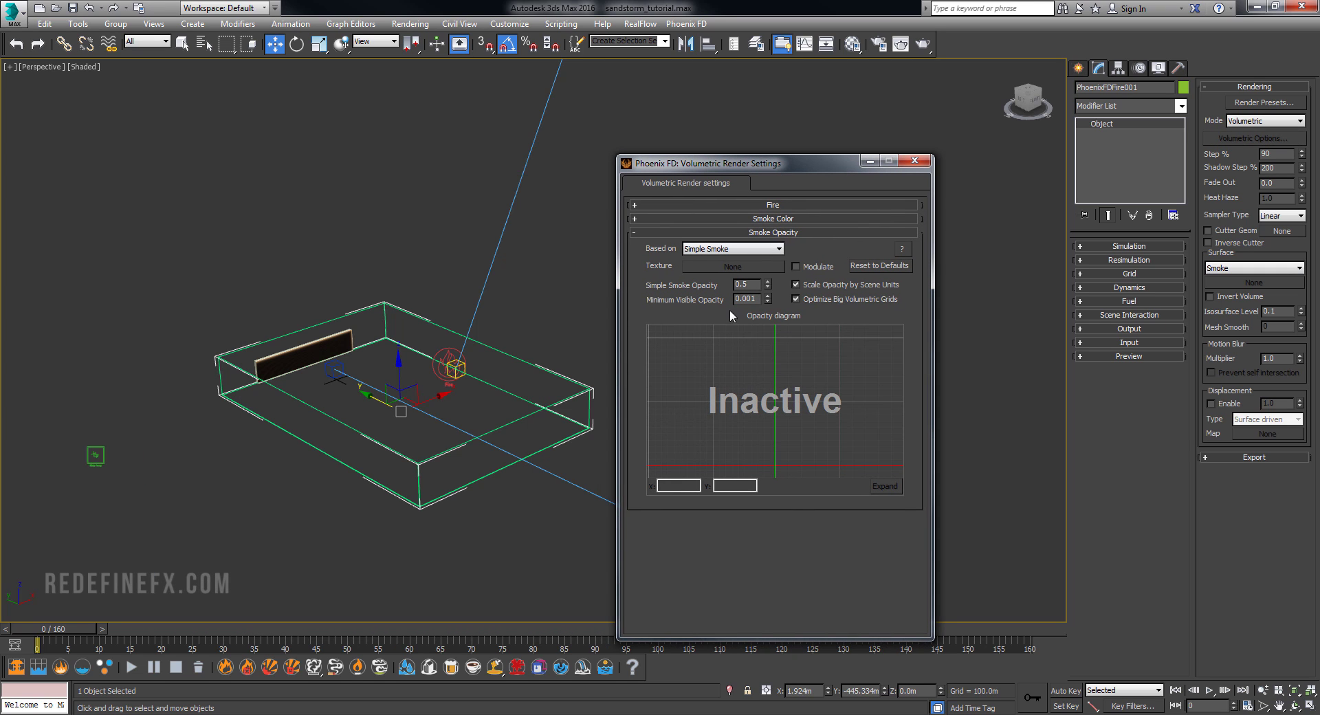
- Examine the Smoke Color settings and the Constant Color used for the sand
left_click(761, 219)
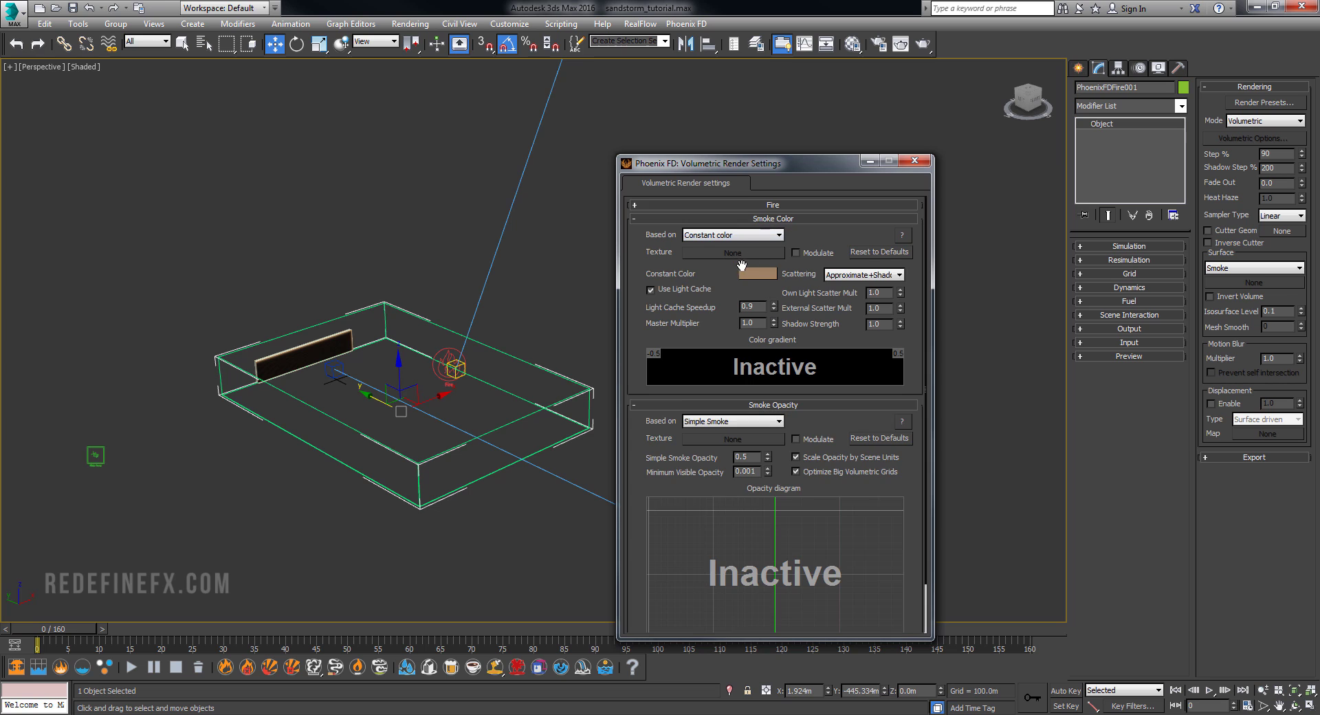
left_click(748, 273)
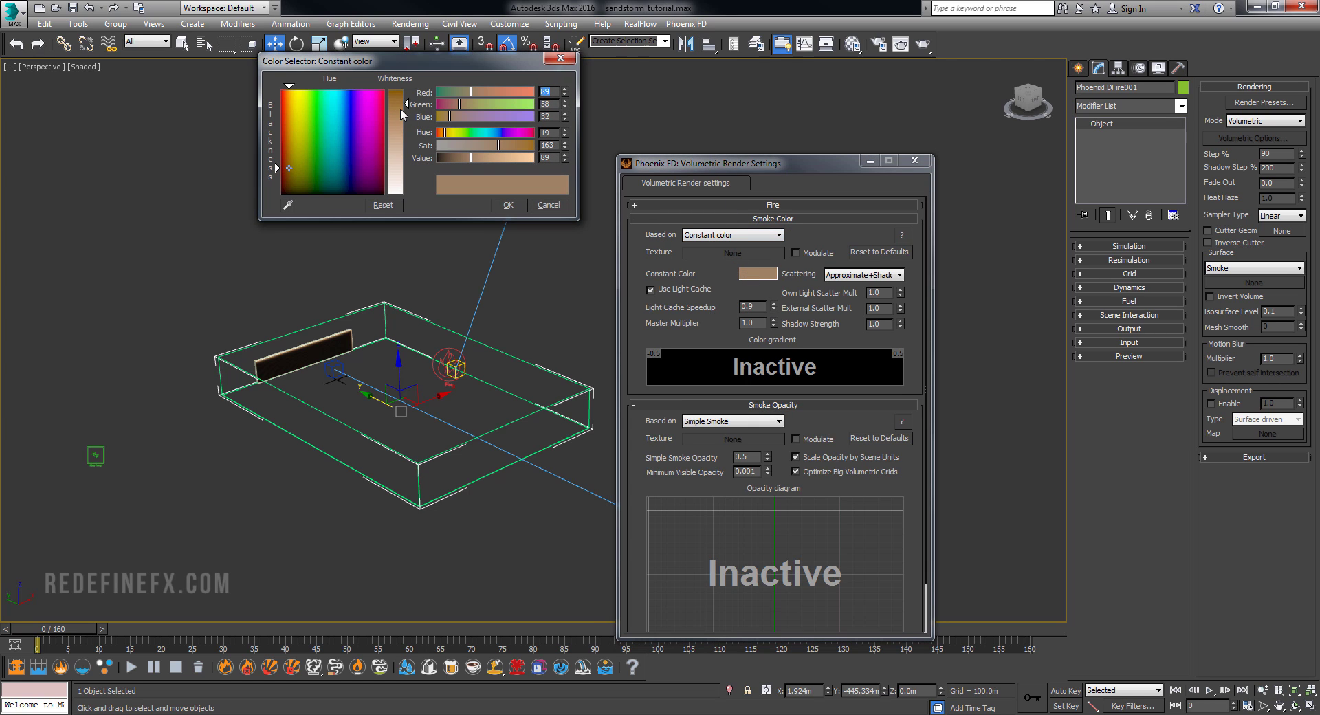
left_click(507, 207)
- Scrub the timeline to frame 96 to preview the simulated smoke inside the container
middle_click_drag(716, 416, 435, 505, "alt")
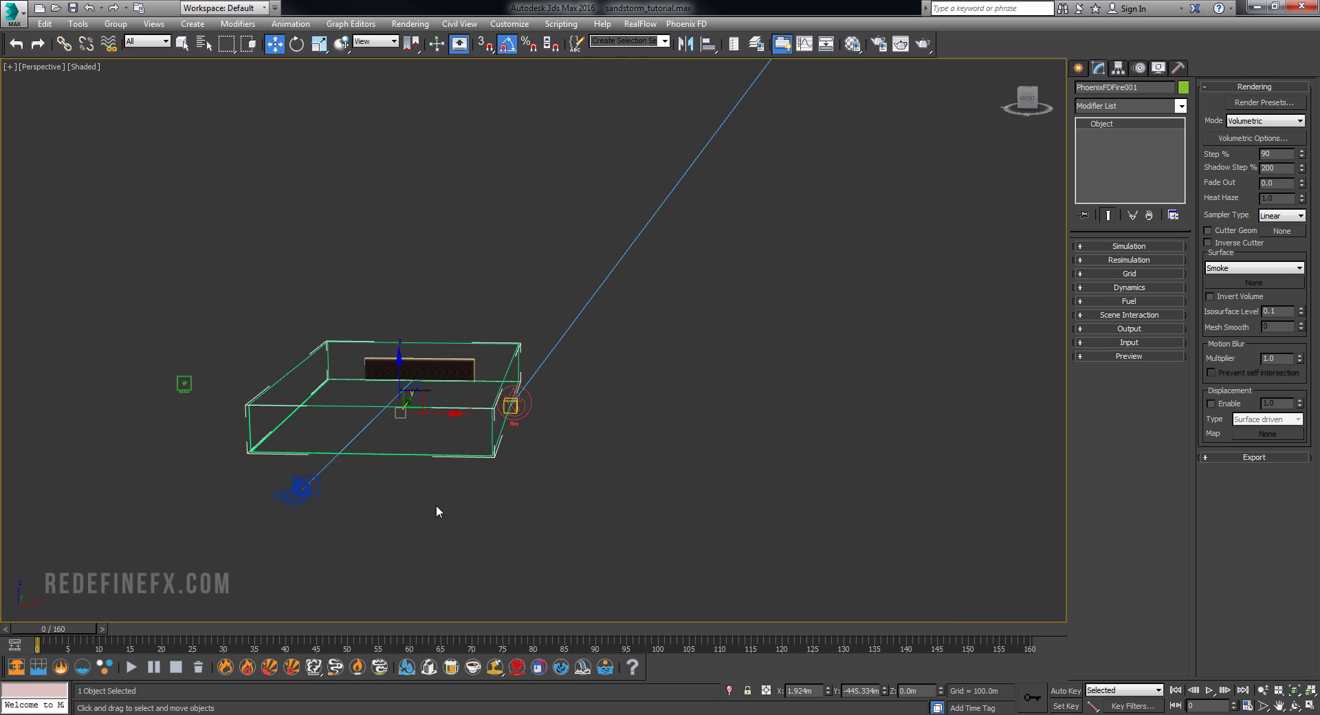
middle_click_drag(421, 449, 333, 552)
scroll(501, 410, "up", 3)
left_click_drag(286, 628, 397, 627)
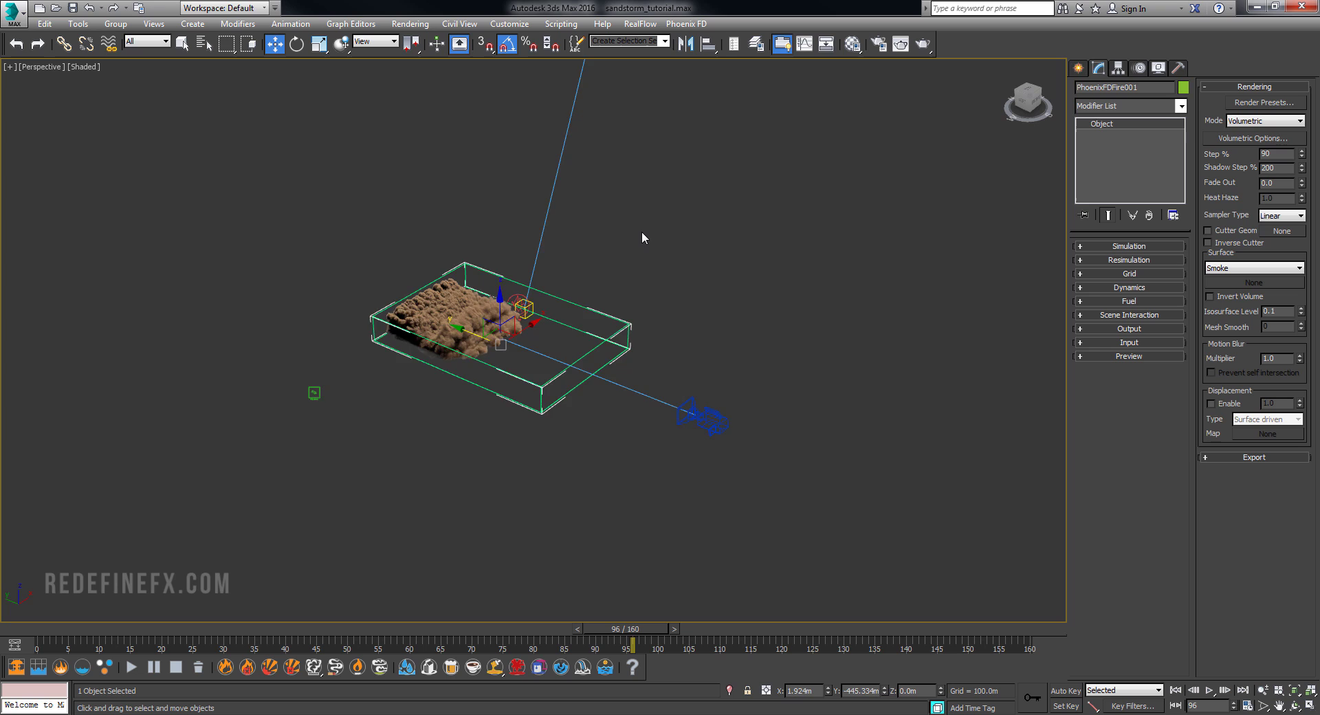
- Select the V-Ray Sun above the container and show the available light types for creation
middle_click_drag(641, 233, 536, 380, "alt")
left_click(488, 140)
left_click(1077, 67)
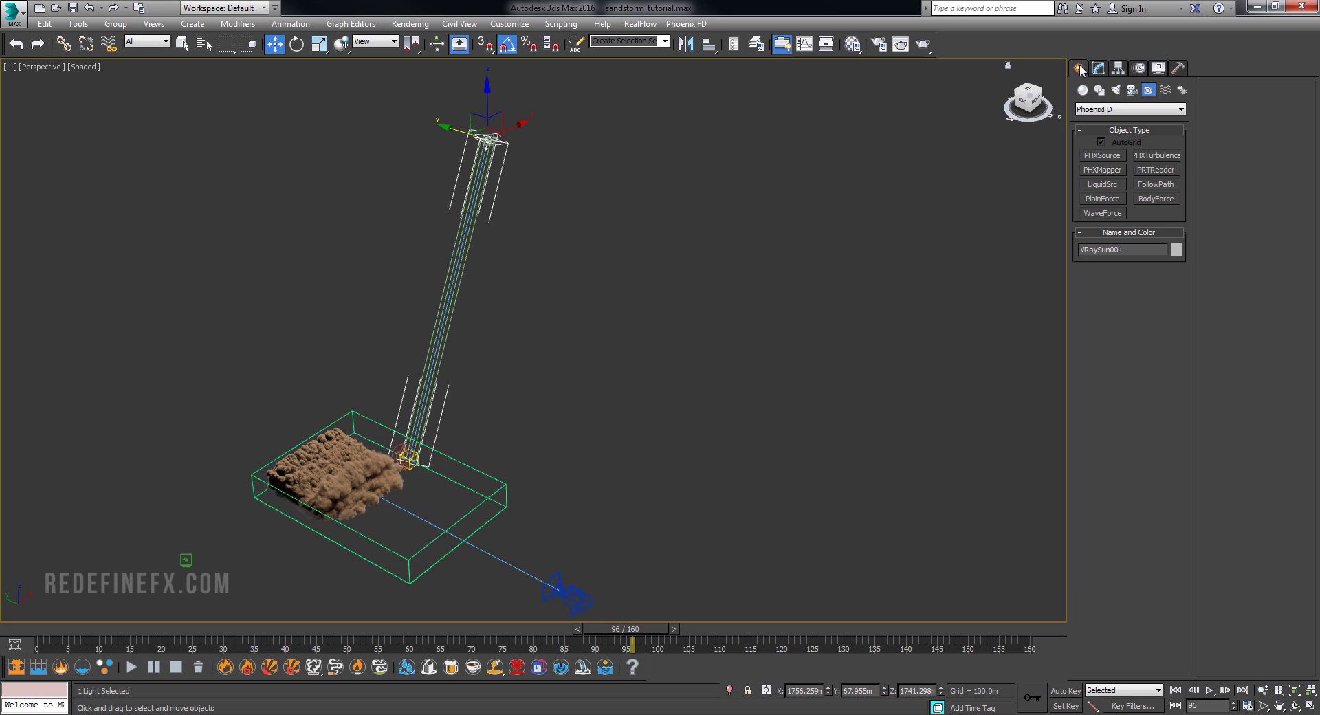
left_click(1131, 109)
left_click(1098, 115)
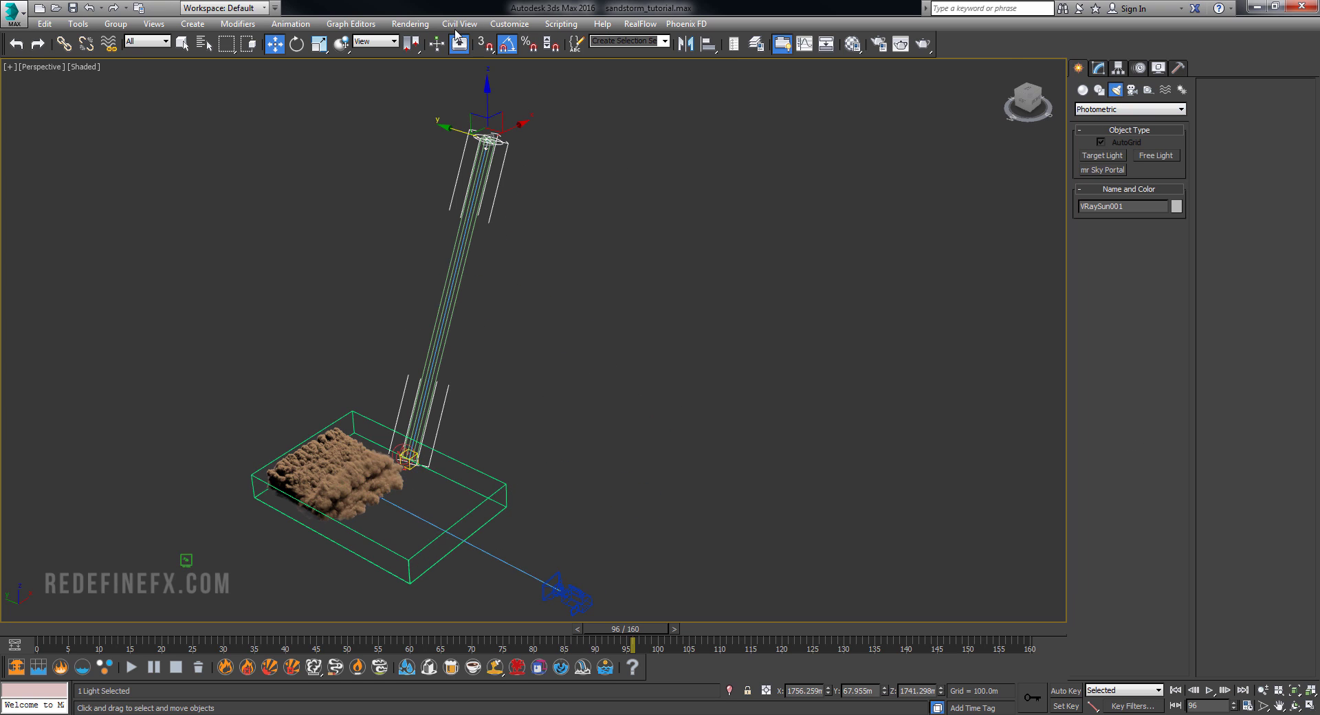
- Use VRay Exposure Control in the Environment settings and turn off Use Map for the VRaySky background
left_click(409, 24)
left_click(442, 184)
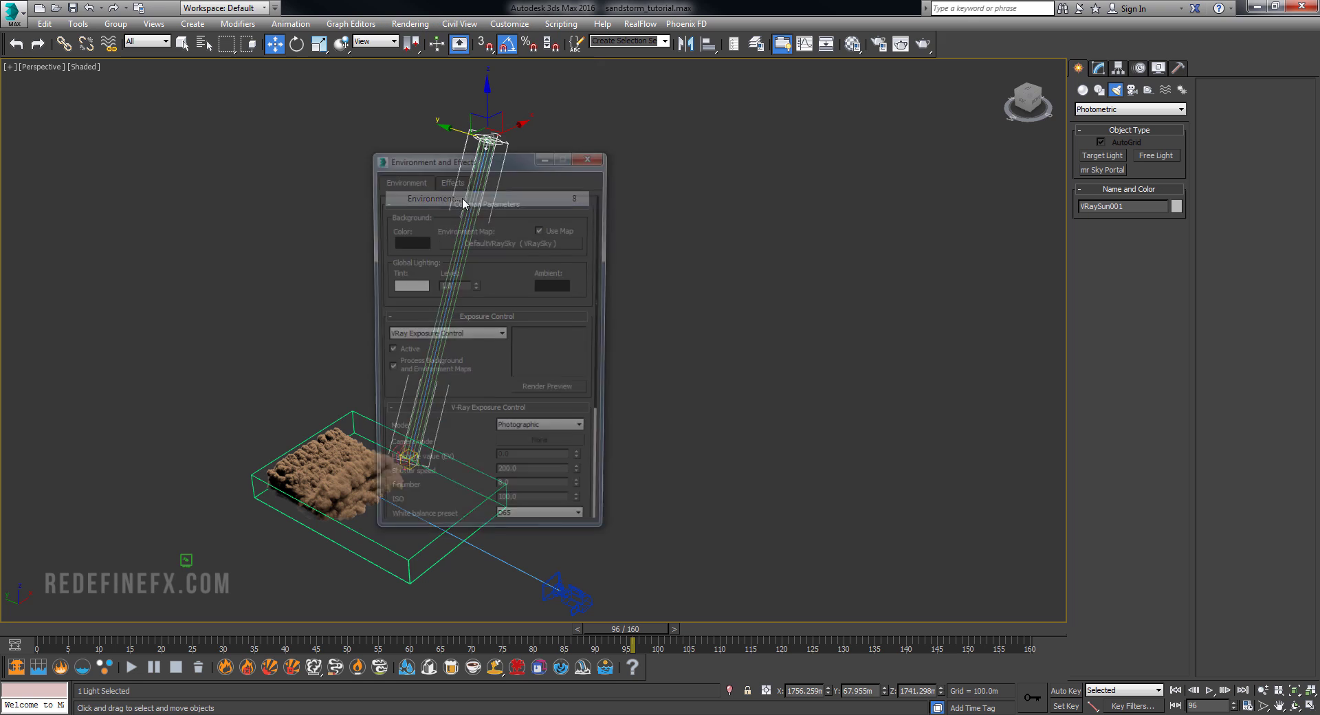
left_click(435, 337)
left_click(434, 341)
left_click(434, 337)
left_click(421, 413)
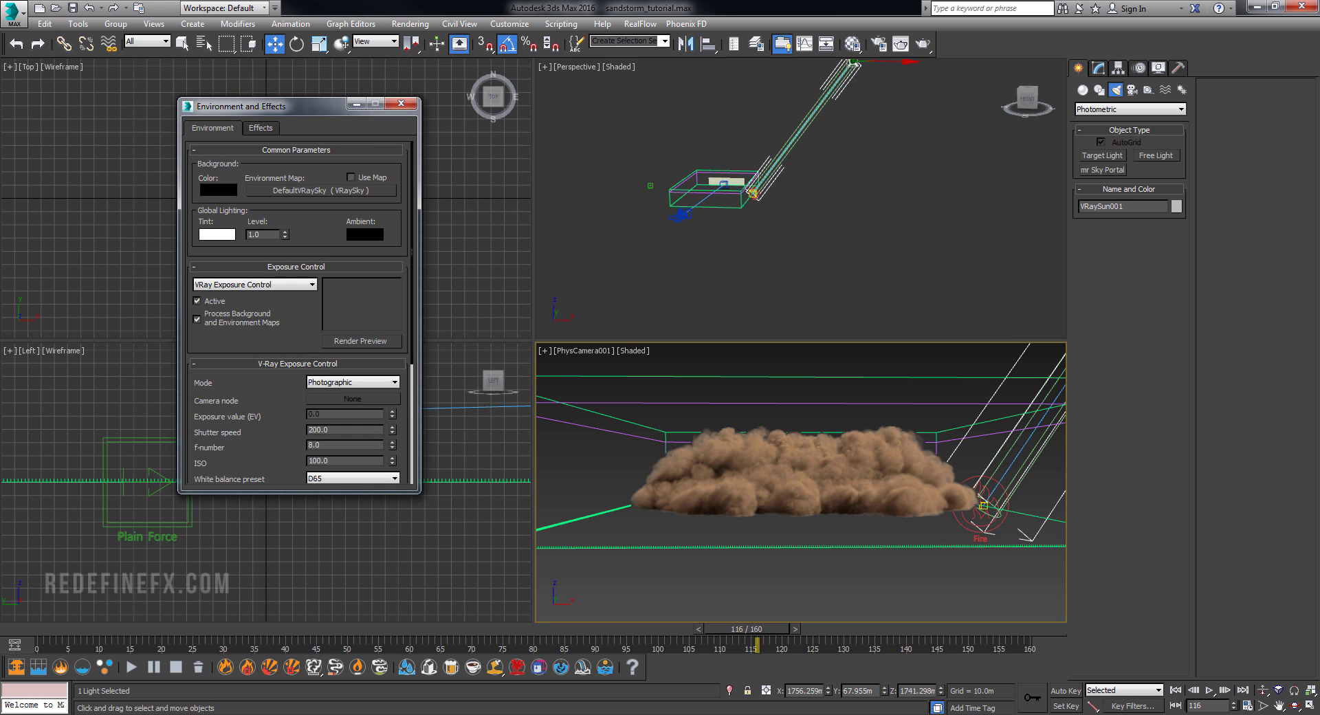
- Switch to the media player to view the final sandstorm_01.mov render
key("alt+Tab")
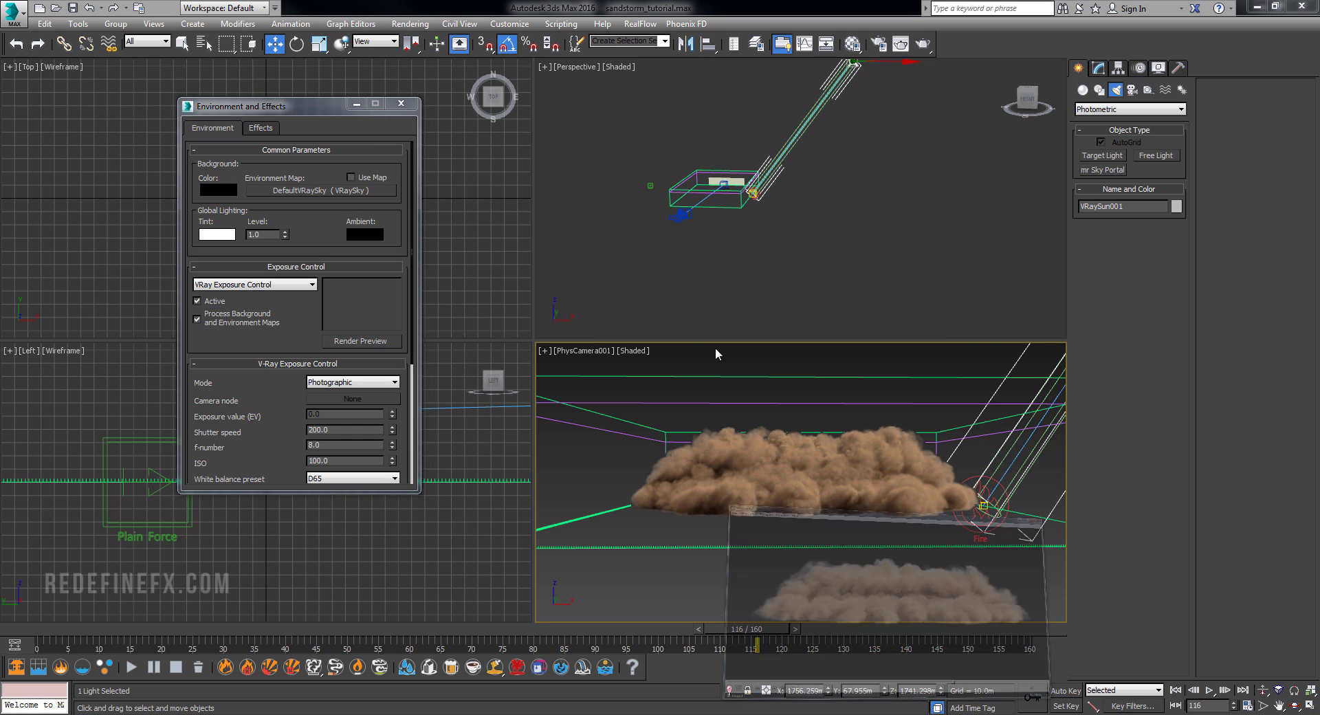
left_click(649, 279)
left_click(648, 280)
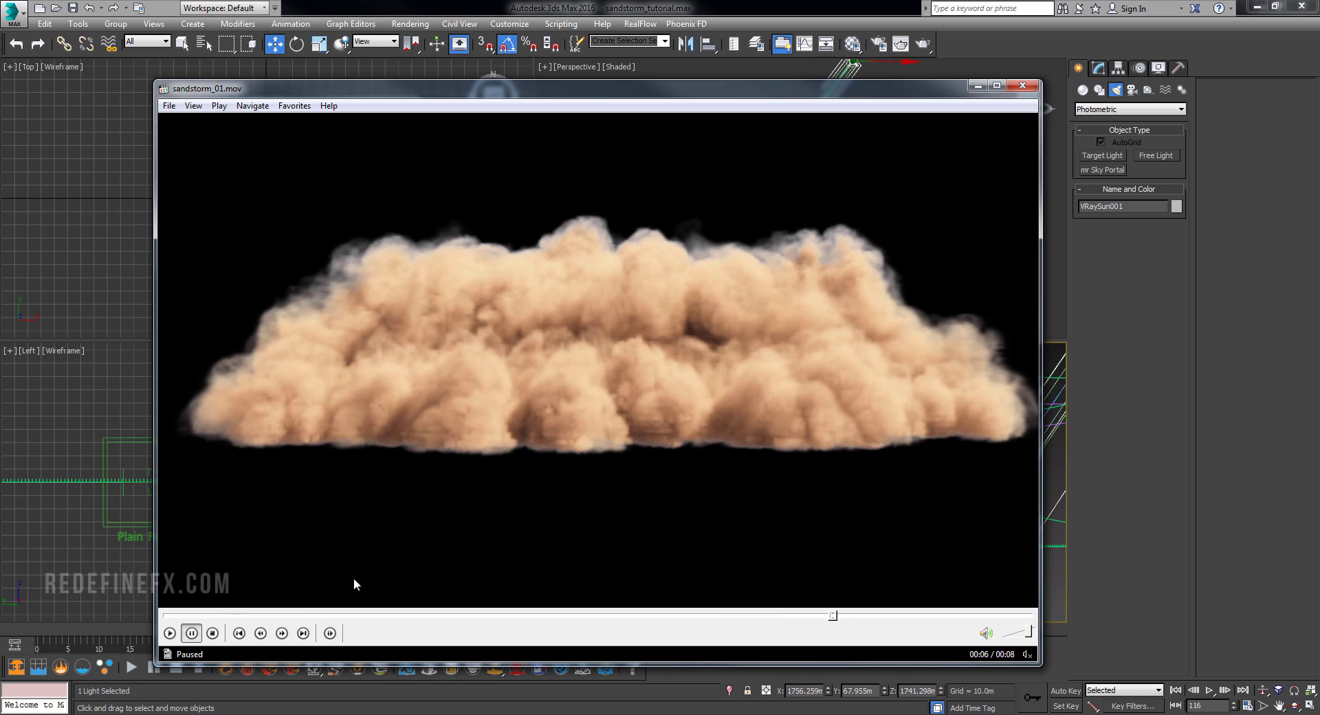
- Play sandstorm_01.mov from an earlier point and pause it at several moments to examine the rolling dust
left_click(215, 615)
left_click(676, 317)
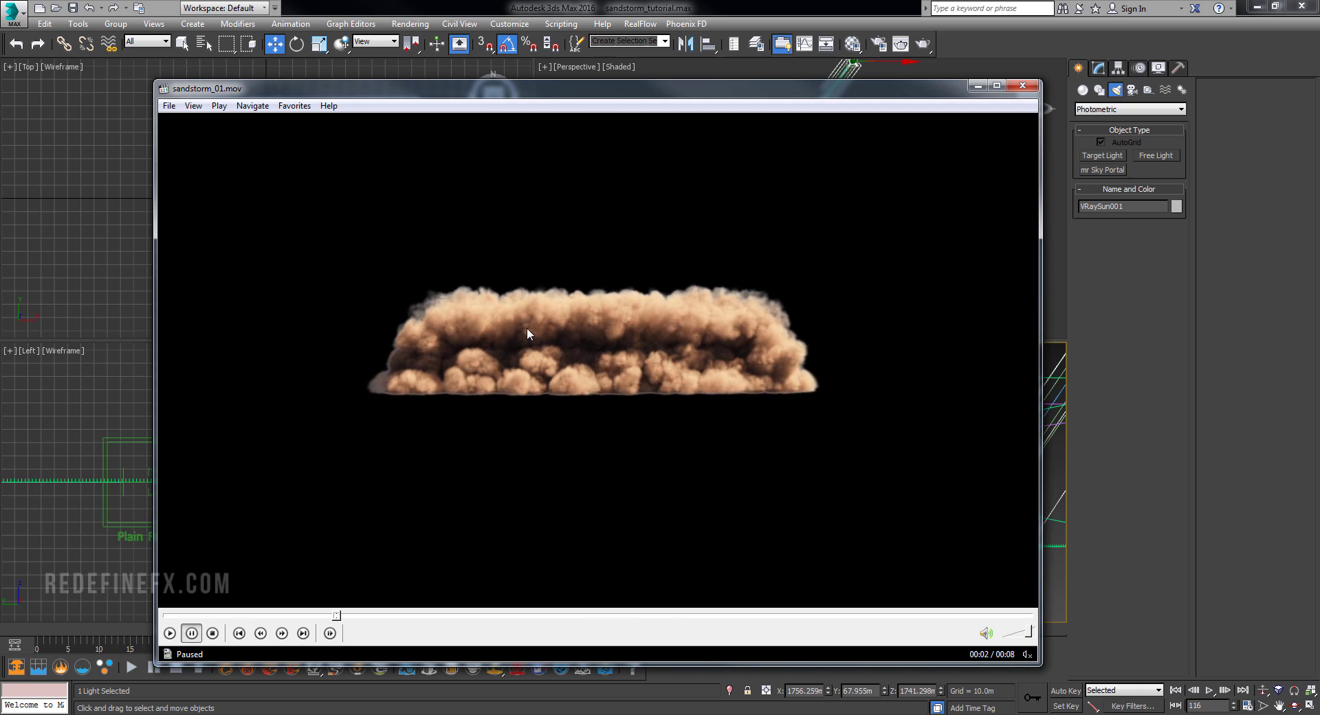
left_click(651, 348)
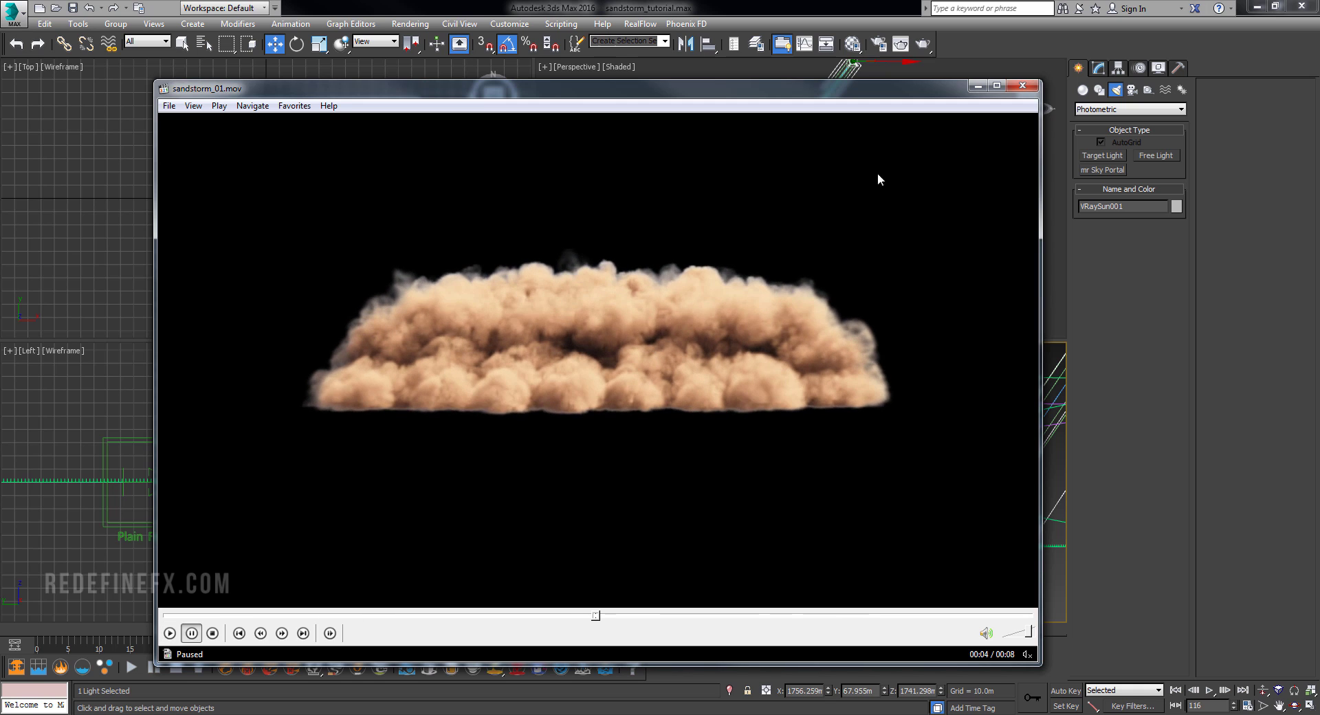
left_click(977, 86)
key("alt+Tab")
left_click(708, 293)
left_click(831, 195)
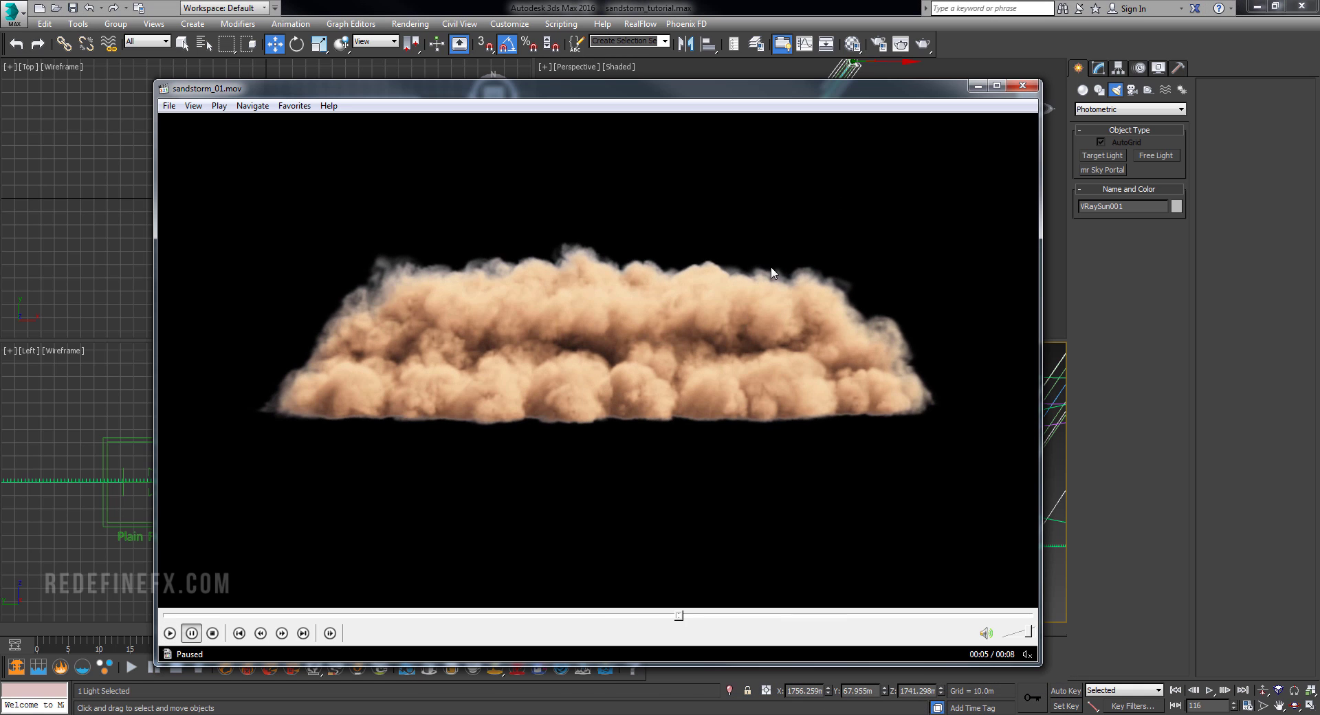
- Compare the paused render with the sun and container in the 3ds Max Perspective view
left_click(977, 85)
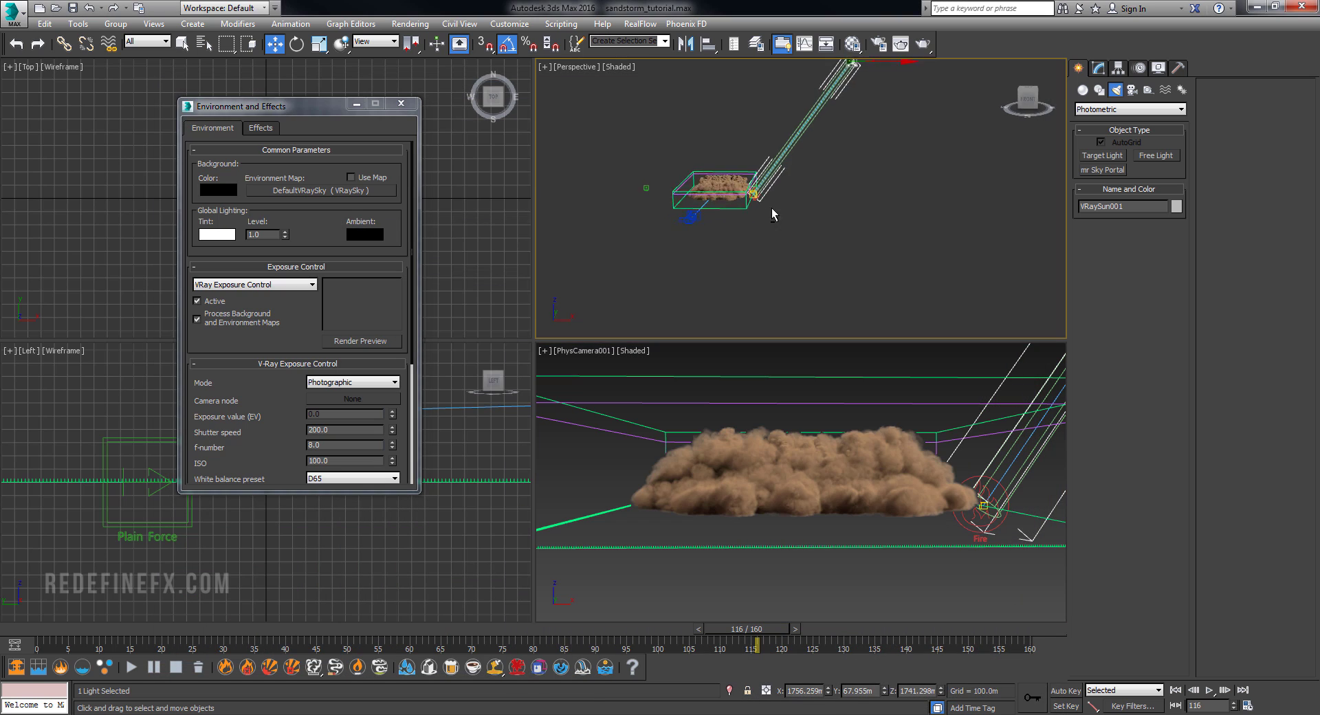
middle_click_drag(840, 221, 819, 209)
key("alt+Tab")
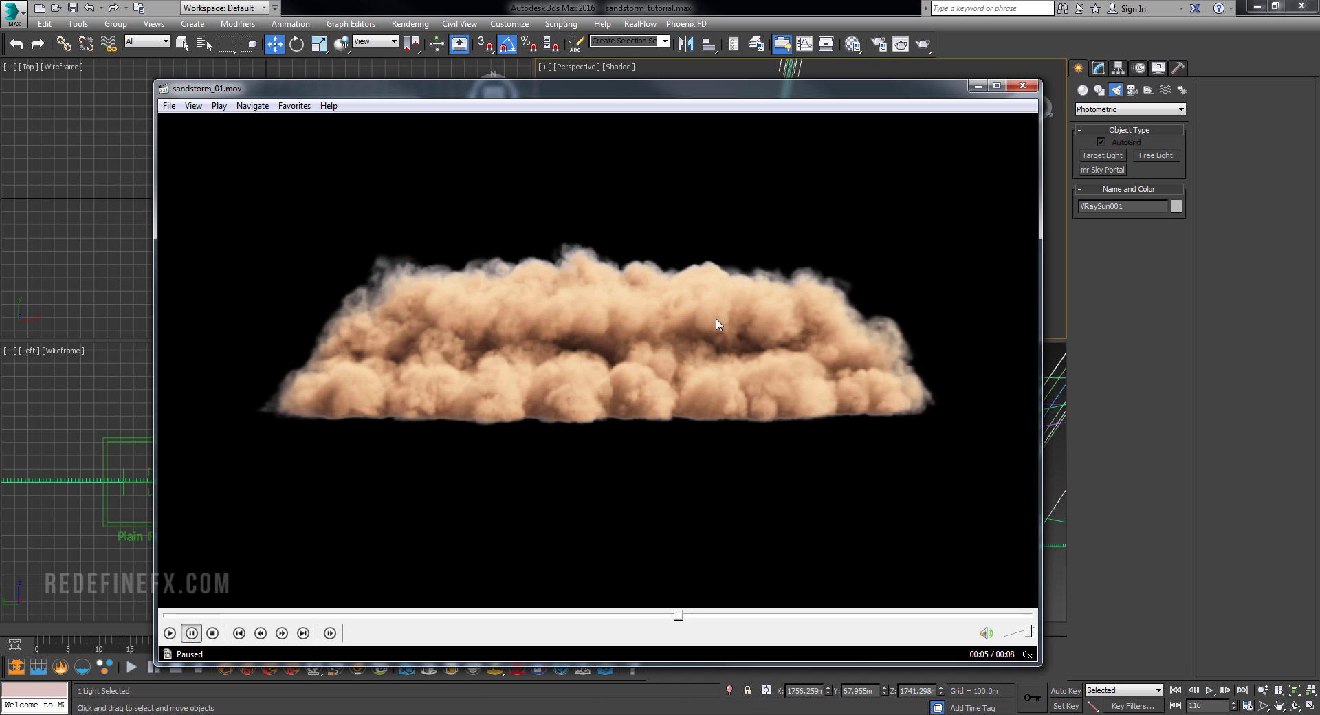
left_click(677, 231)
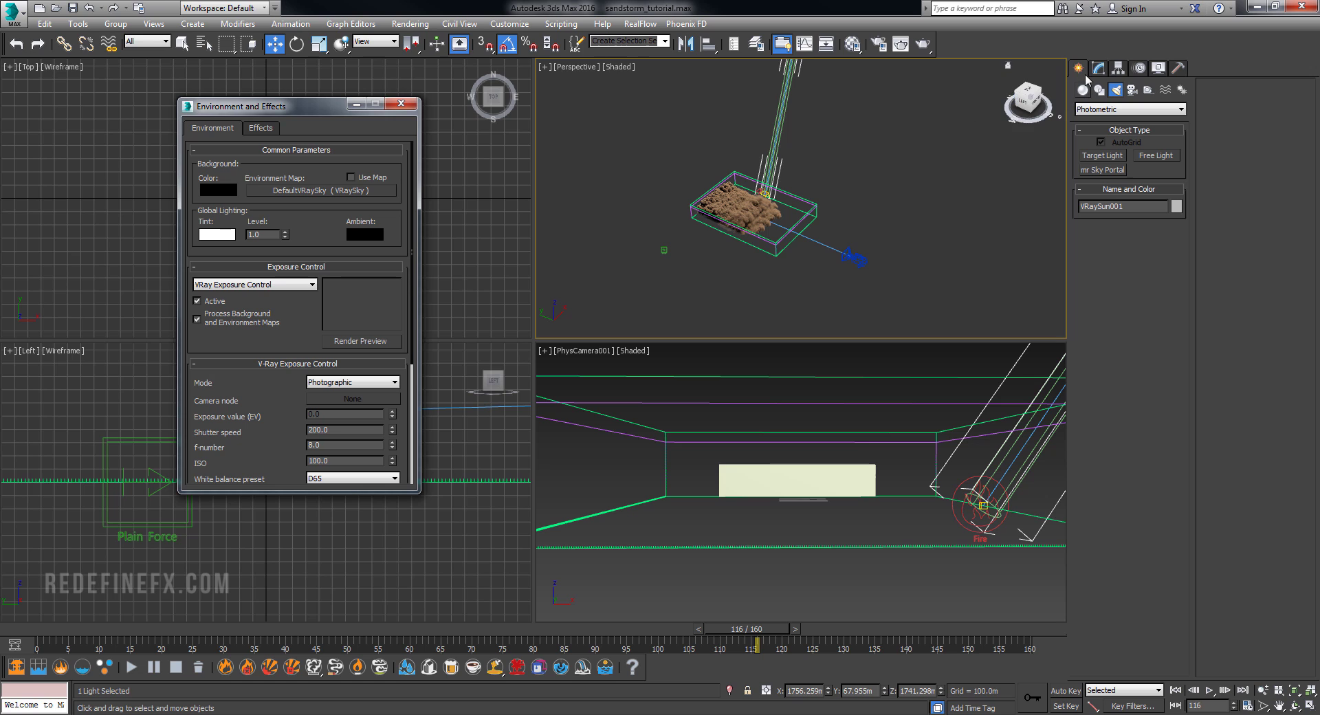
- Select the Phoenix FD container and inspect the Time Scale in its Dynamics settings
left_click(809, 219)
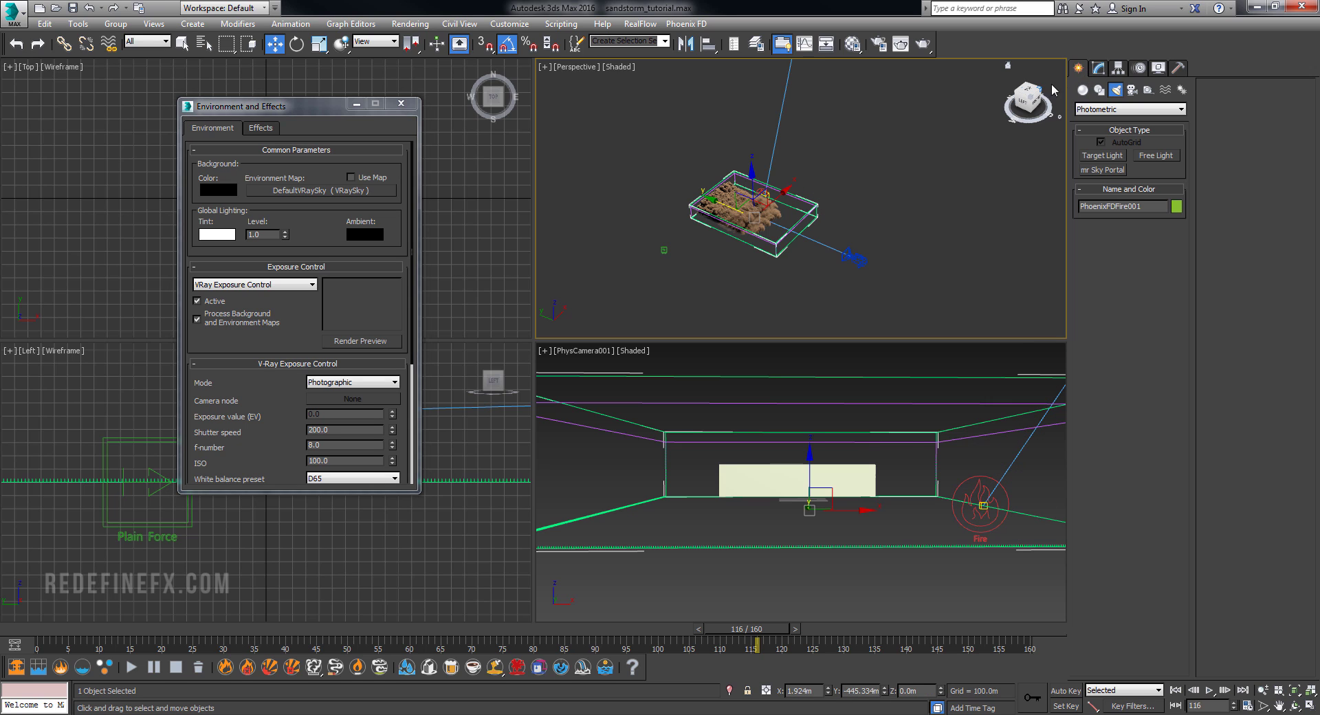
left_click(1097, 68)
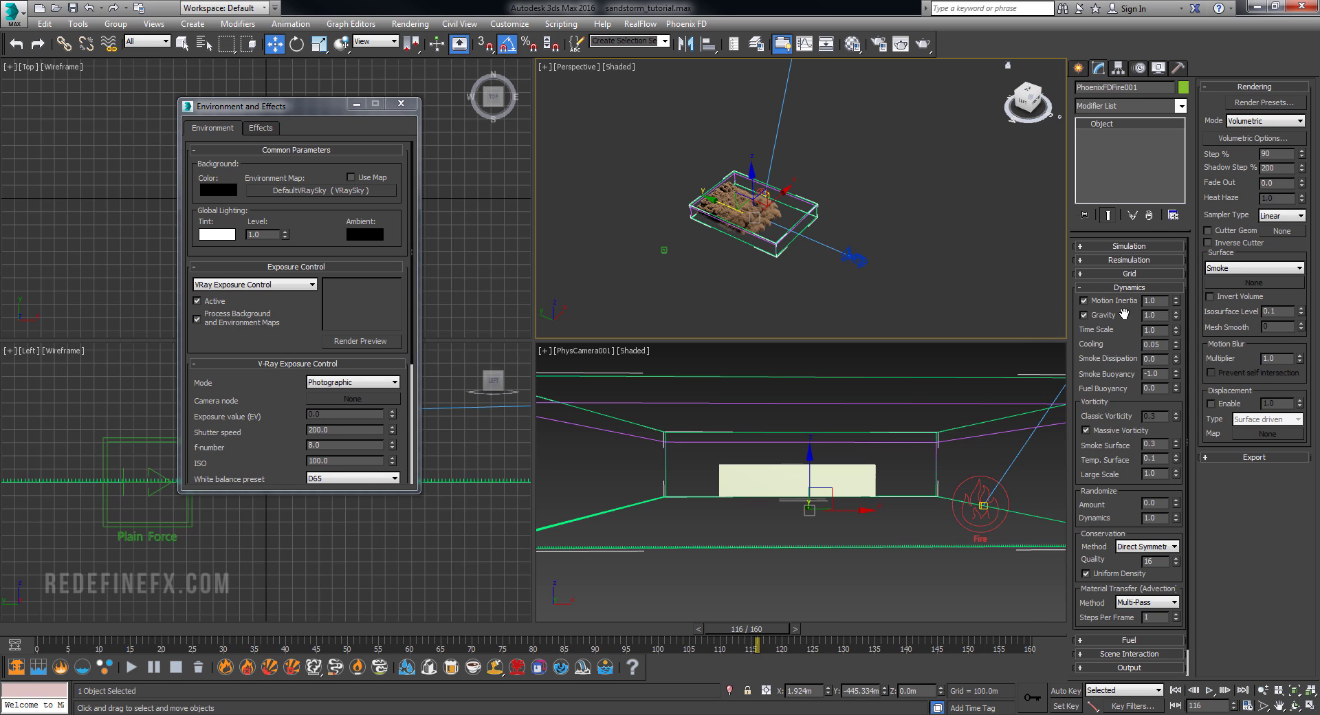
double_click(1167, 330)
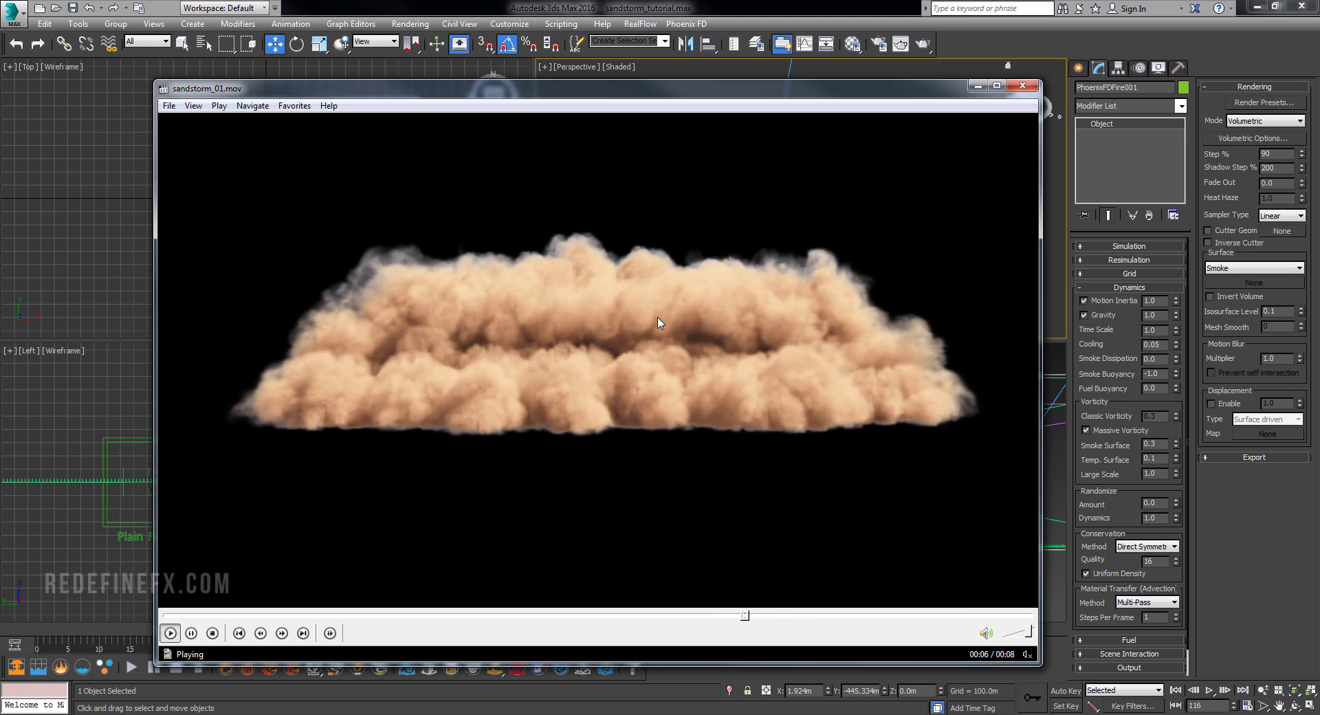
- Replay sandstorm_01.mov from an earlier point, pausing to judge the storm's speed, and return to the 3ds Max scene
left_click(592, 279)
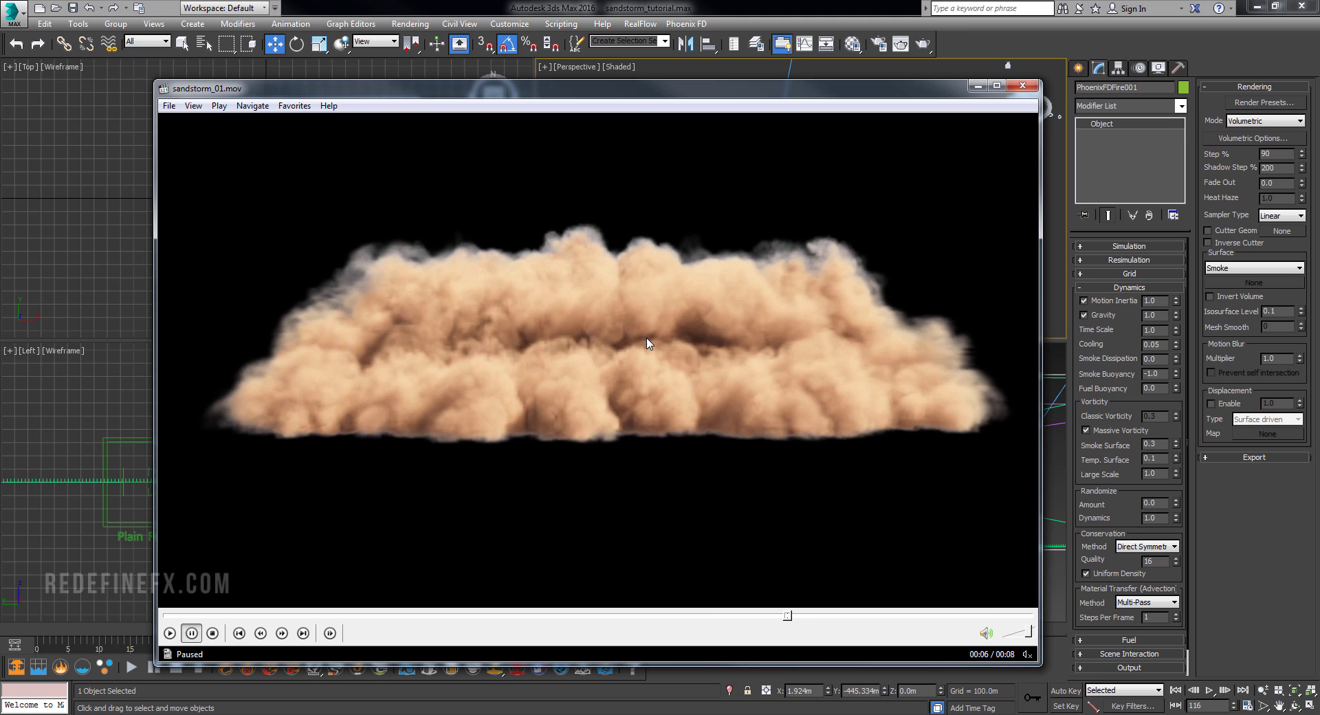
left_click(733, 349)
left_click(729, 352)
left_click(416, 615)
left_click(531, 399)
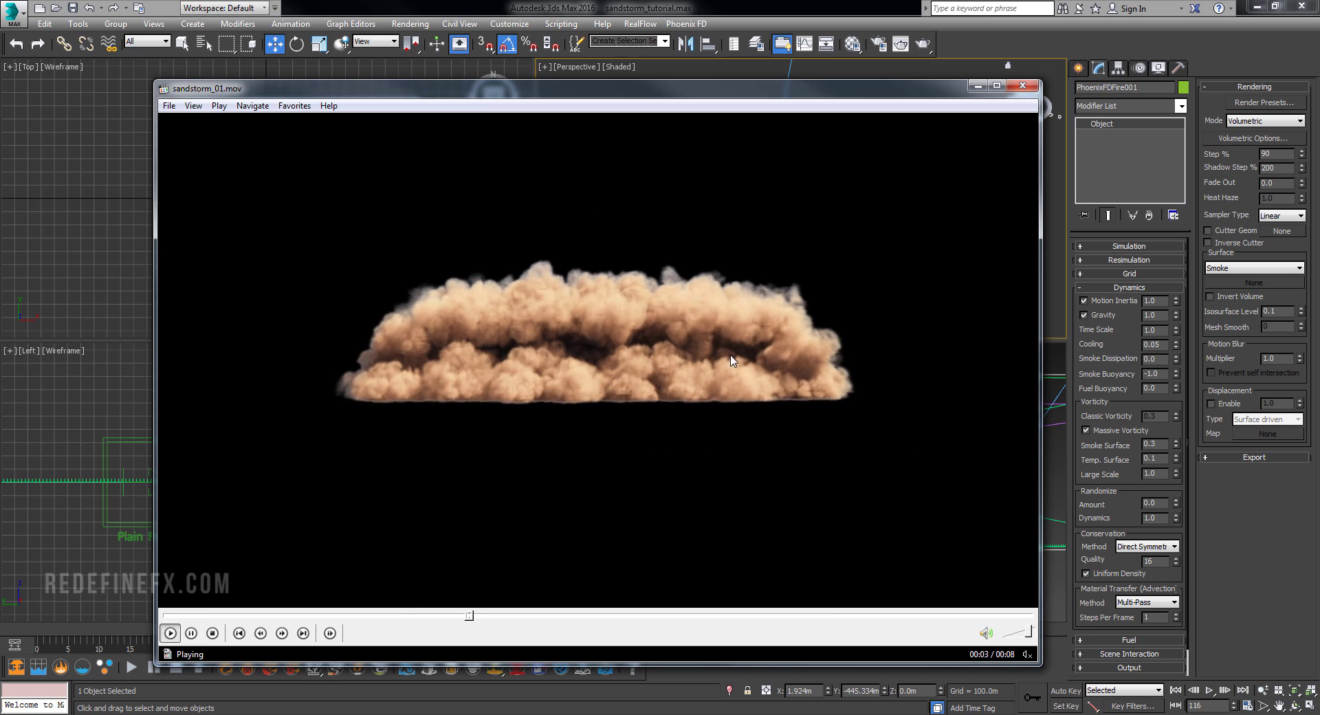
left_click(529, 359)
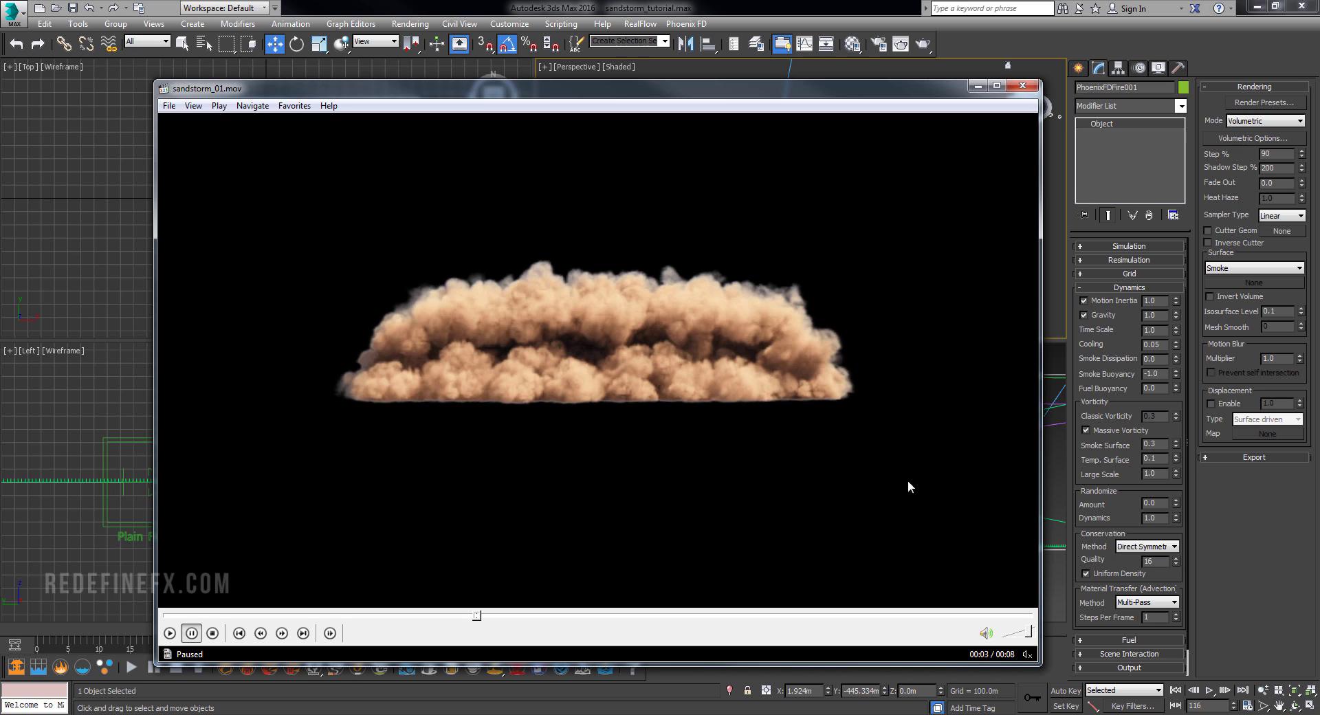
double_click(1150, 331)
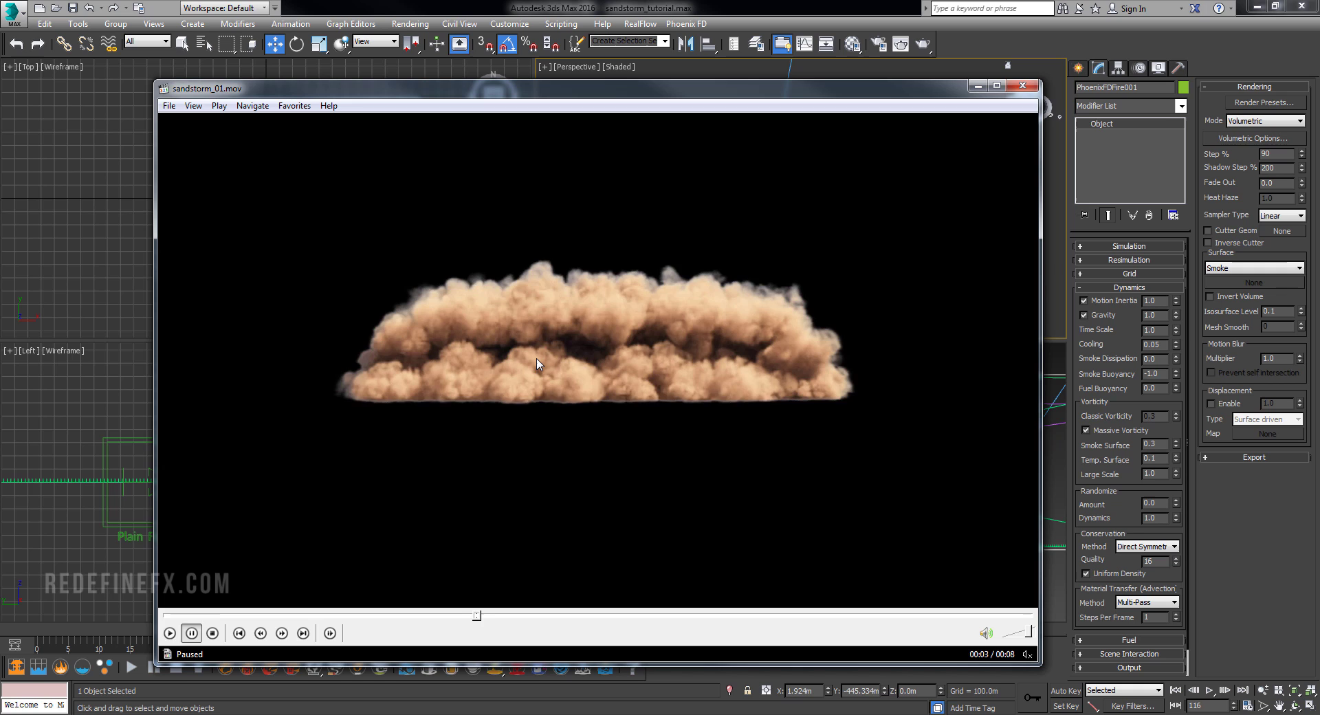
left_click(538, 318)
left_click(538, 319)
left_click(538, 318)
left_click(751, 373)
left_click(976, 88)
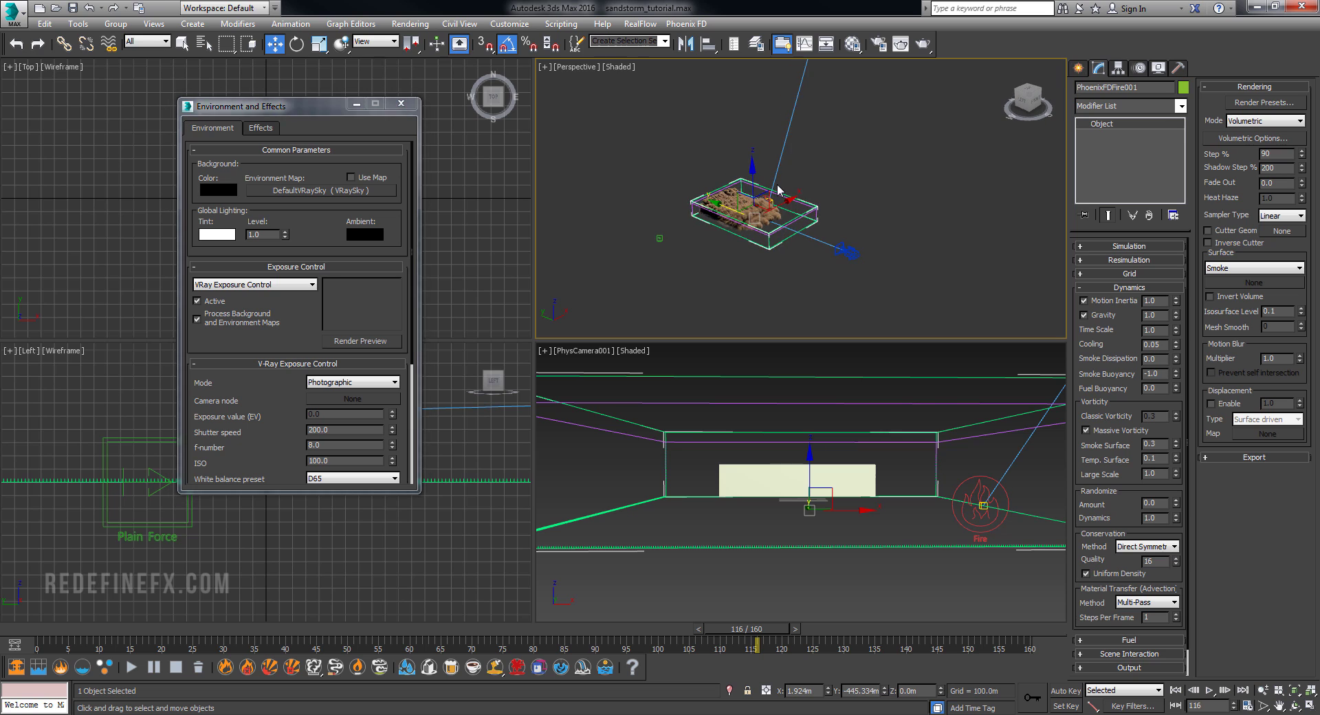
- Maximize the Perspective view and enable Particle Resimulation with Use Time Bend Controls on the Phoenix FD container
key("alt+w")
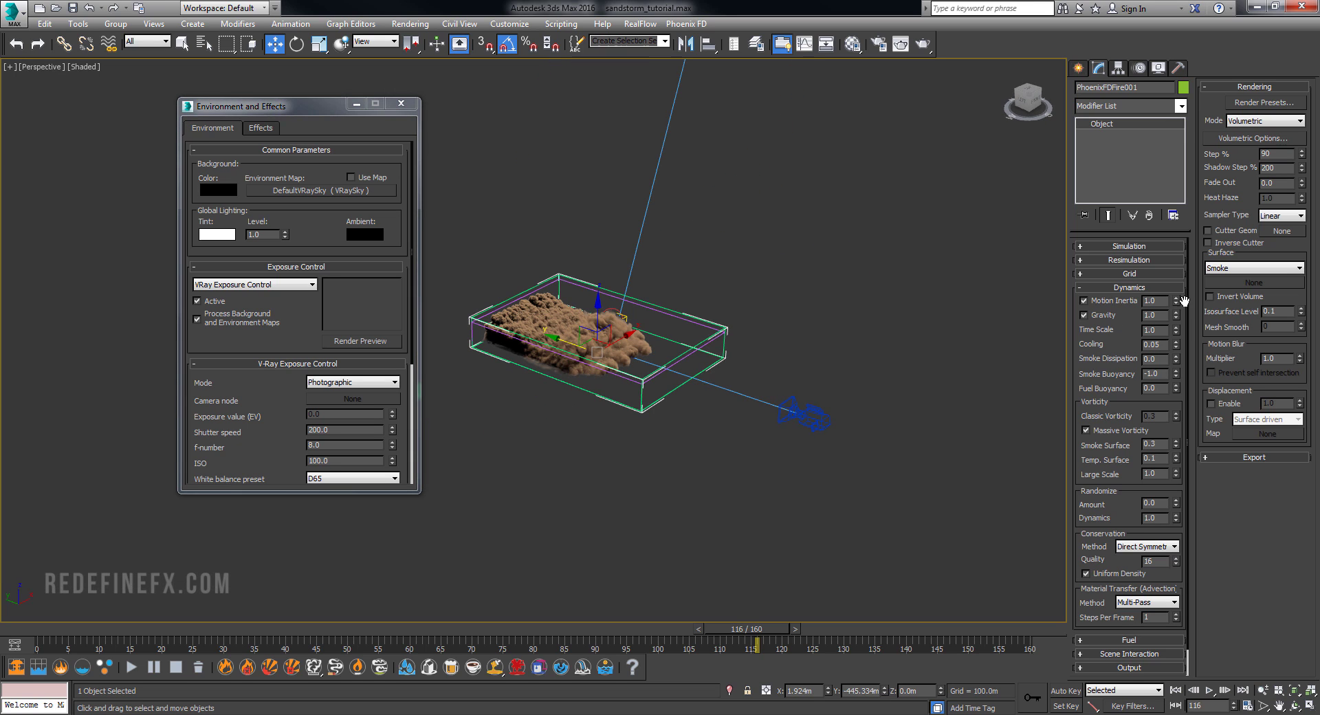
left_click(1128, 287)
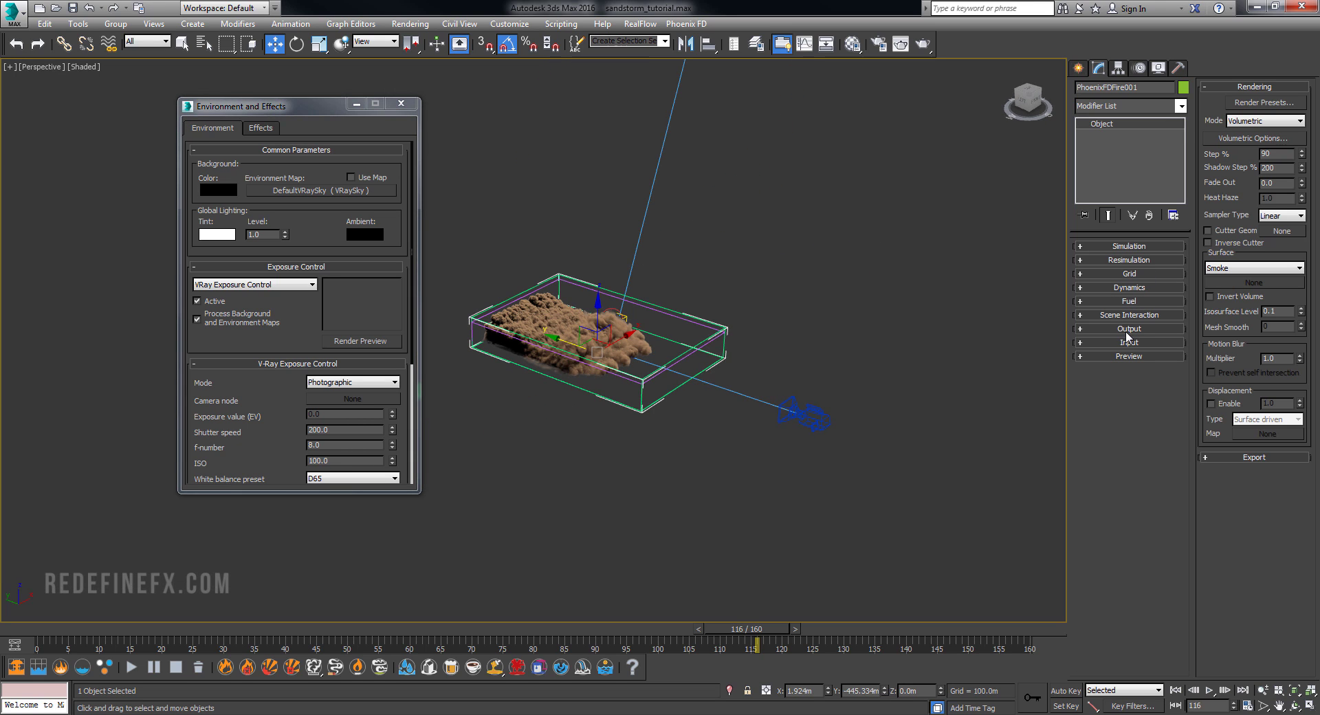
left_click(1128, 328)
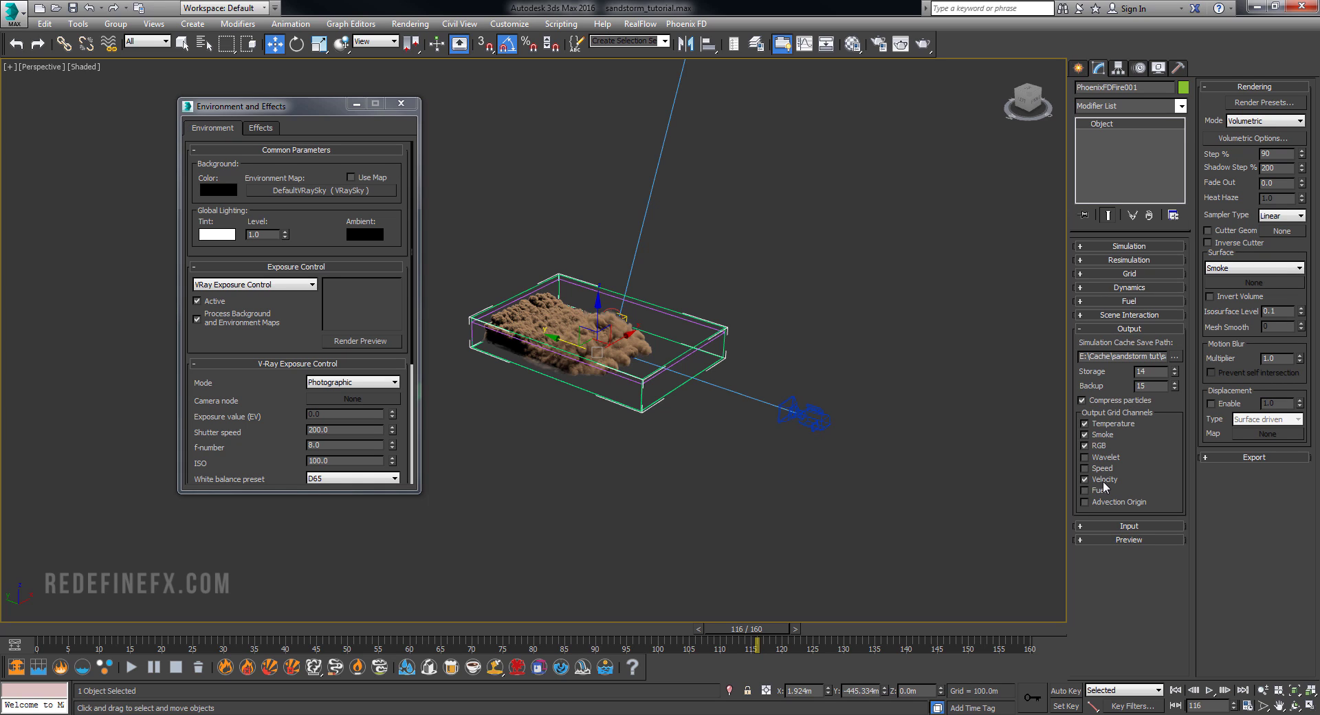
left_click(1123, 260)
left_click(1084, 284)
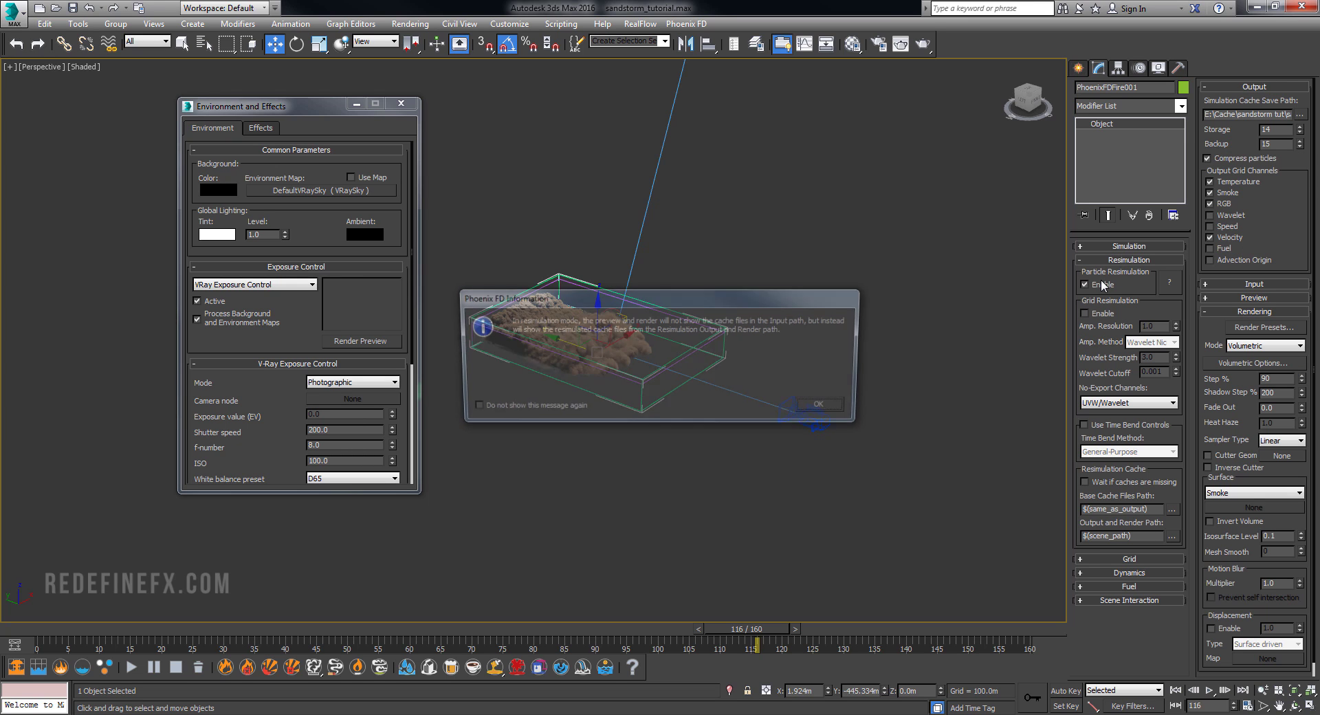
left_click(833, 410)
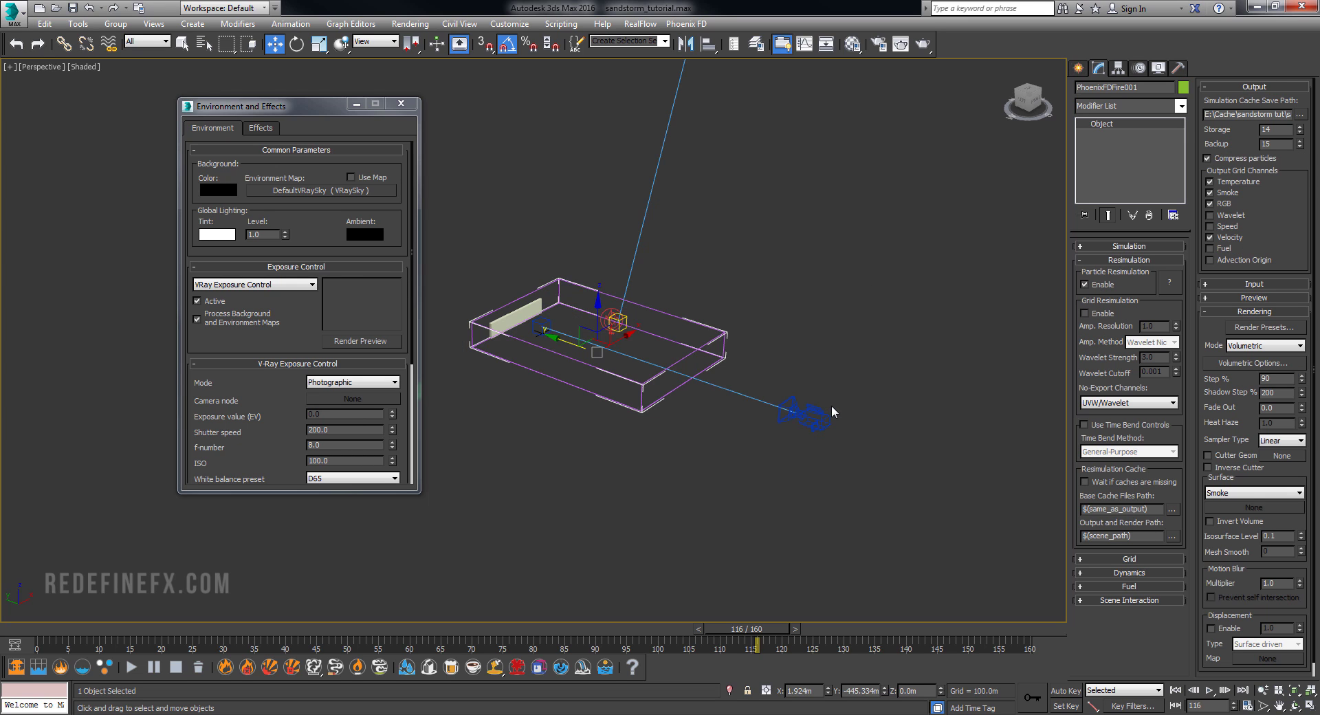
left_click(1096, 427)
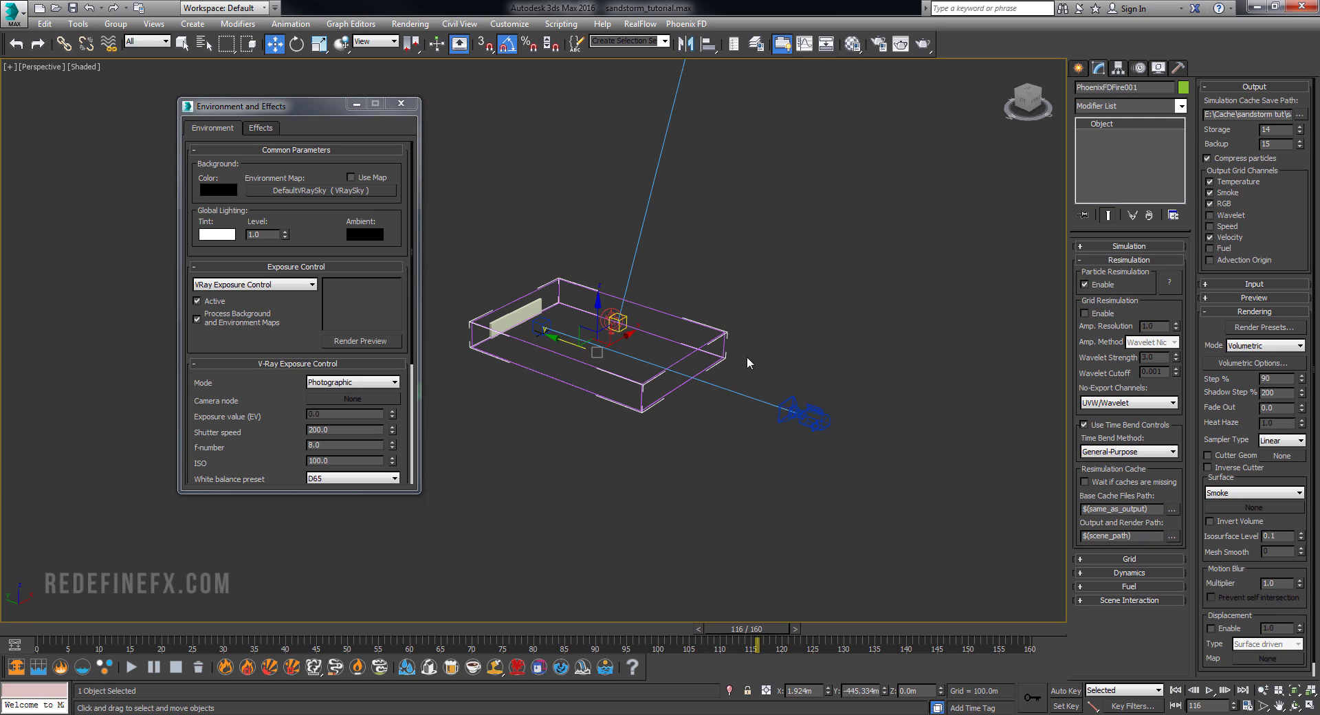
- Set the Play Speed in the container's Input time bend controls to 0.5 and show the Simulation settings
left_click(1252, 88)
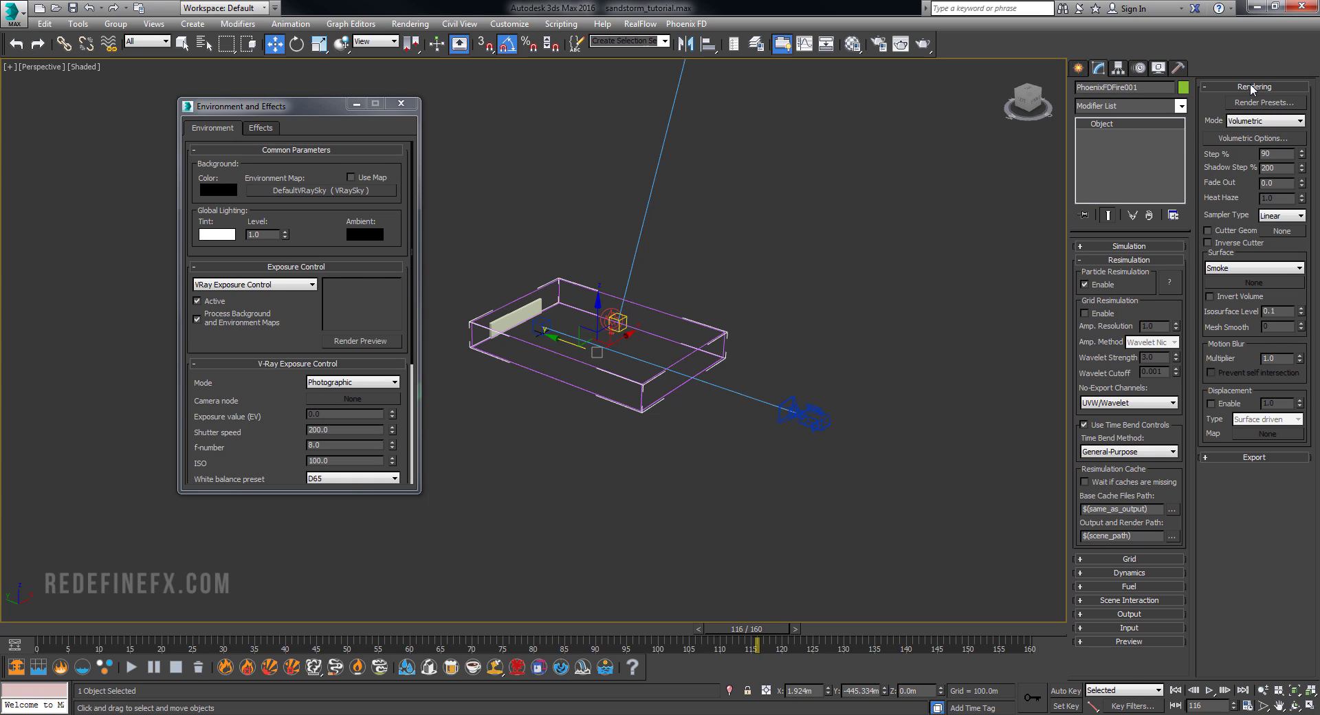
left_click(1129, 628)
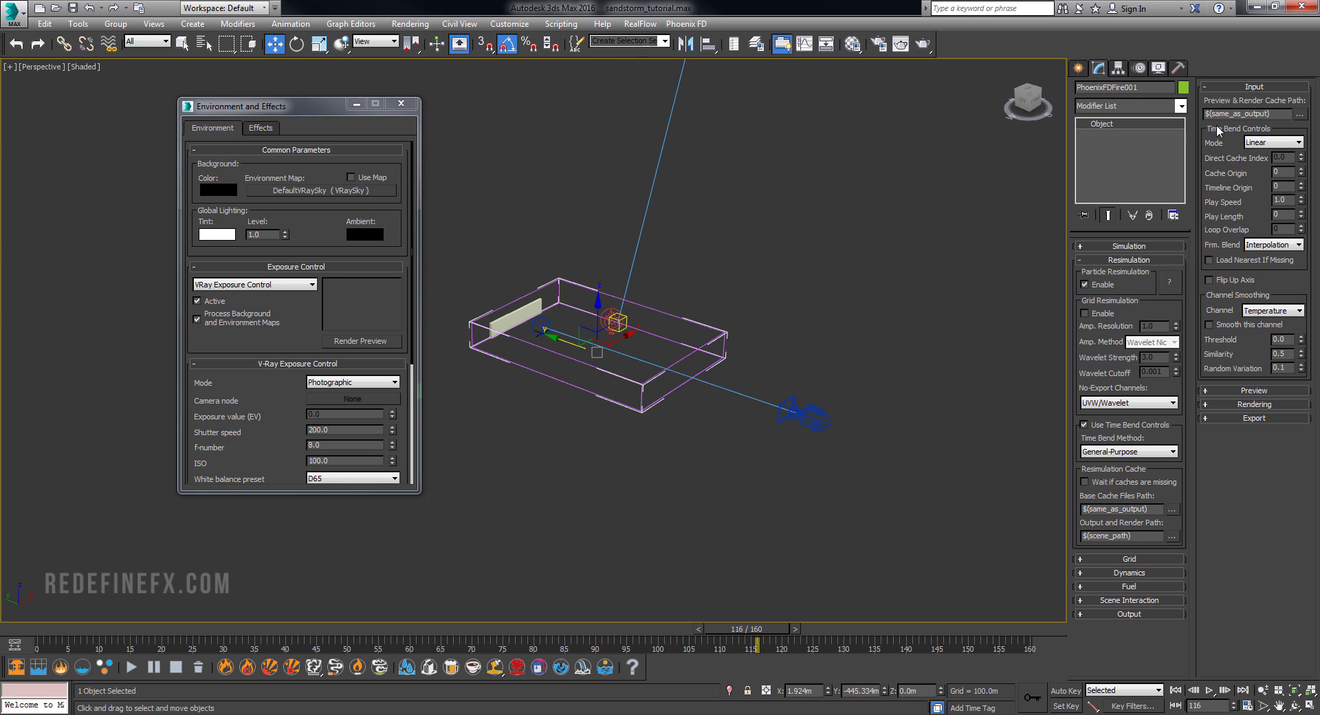
left_click(1108, 427)
left_click(1108, 428)
left_click(1125, 259)
left_click(1125, 247)
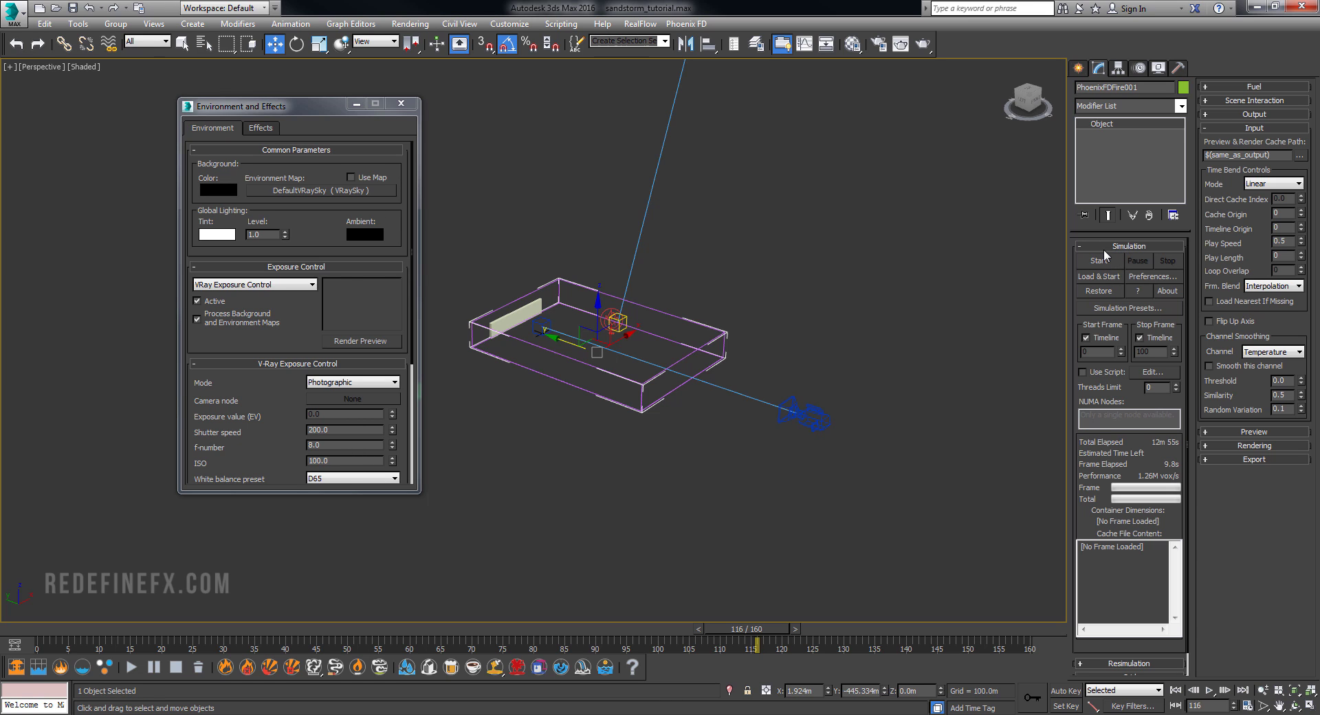
- Scrub the timeline back to frame 23 and review the resimulation cache paths and the Simulation controls
scroll(670, 306, "up", 3)
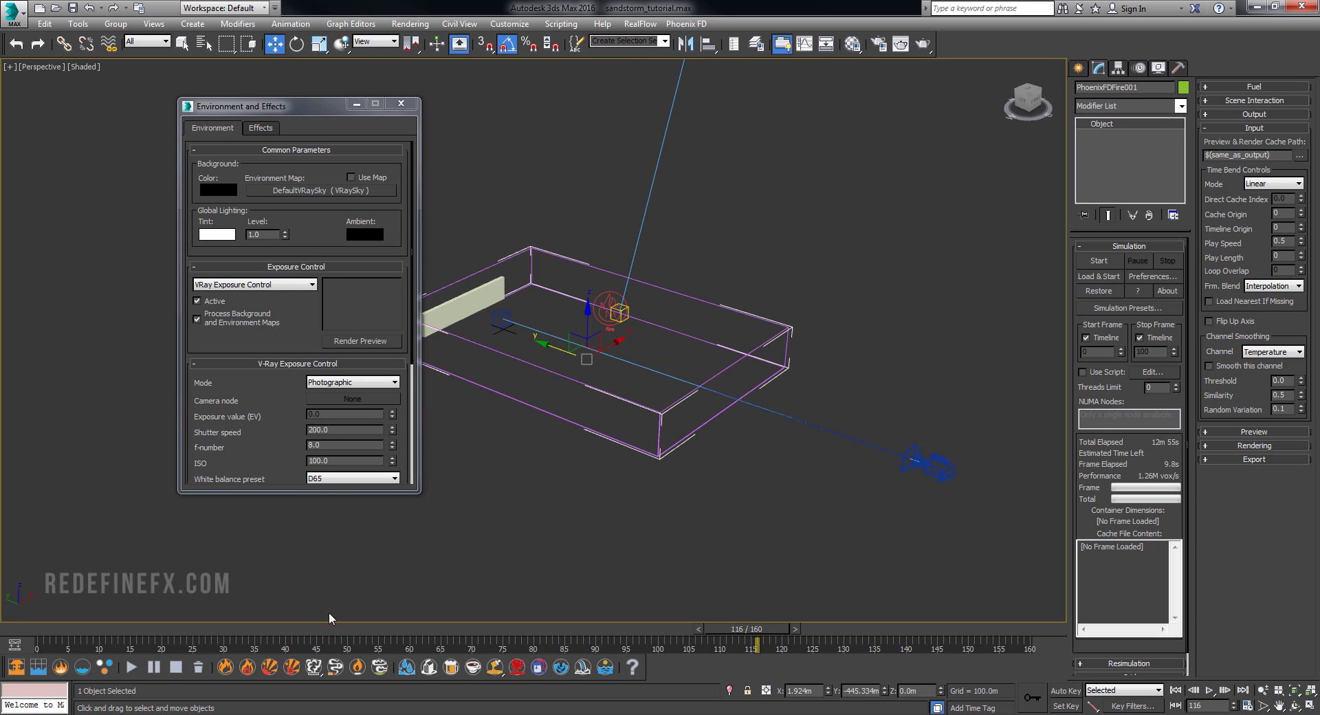
left_click_drag(327, 626, 236, 629)
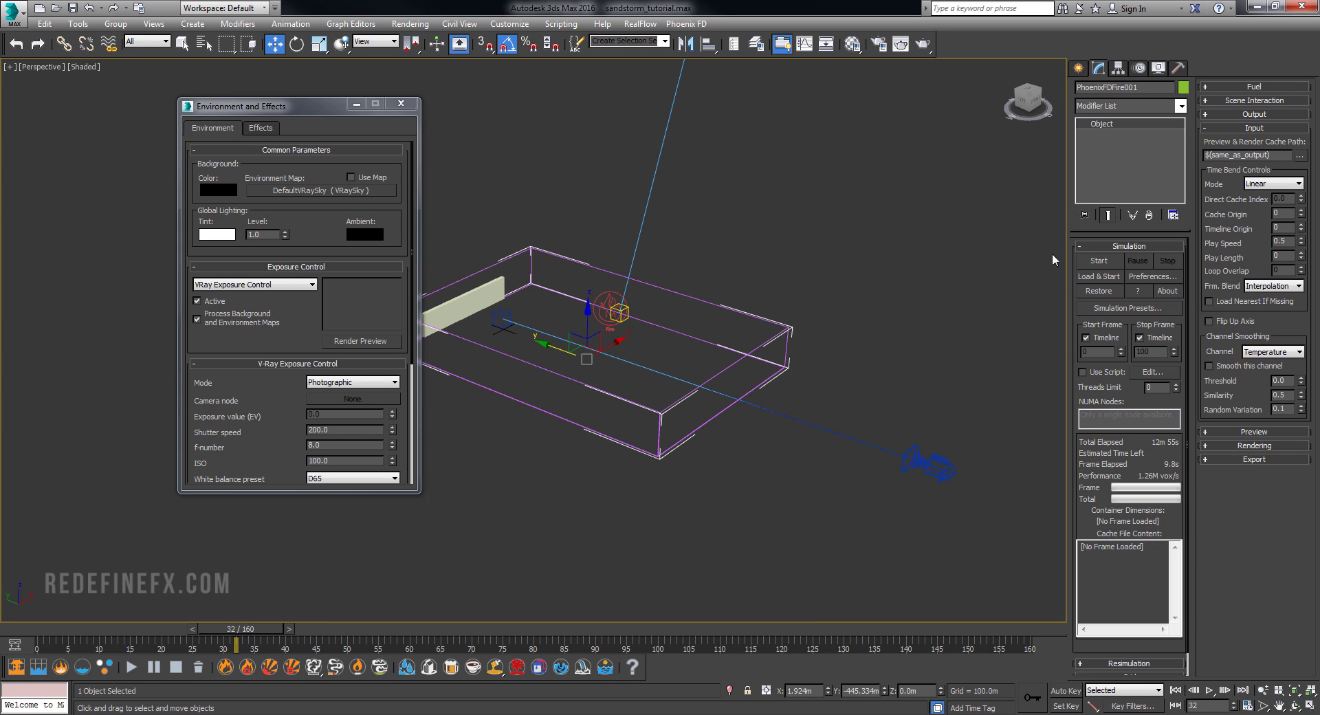
left_click(1120, 246)
left_click(1122, 260)
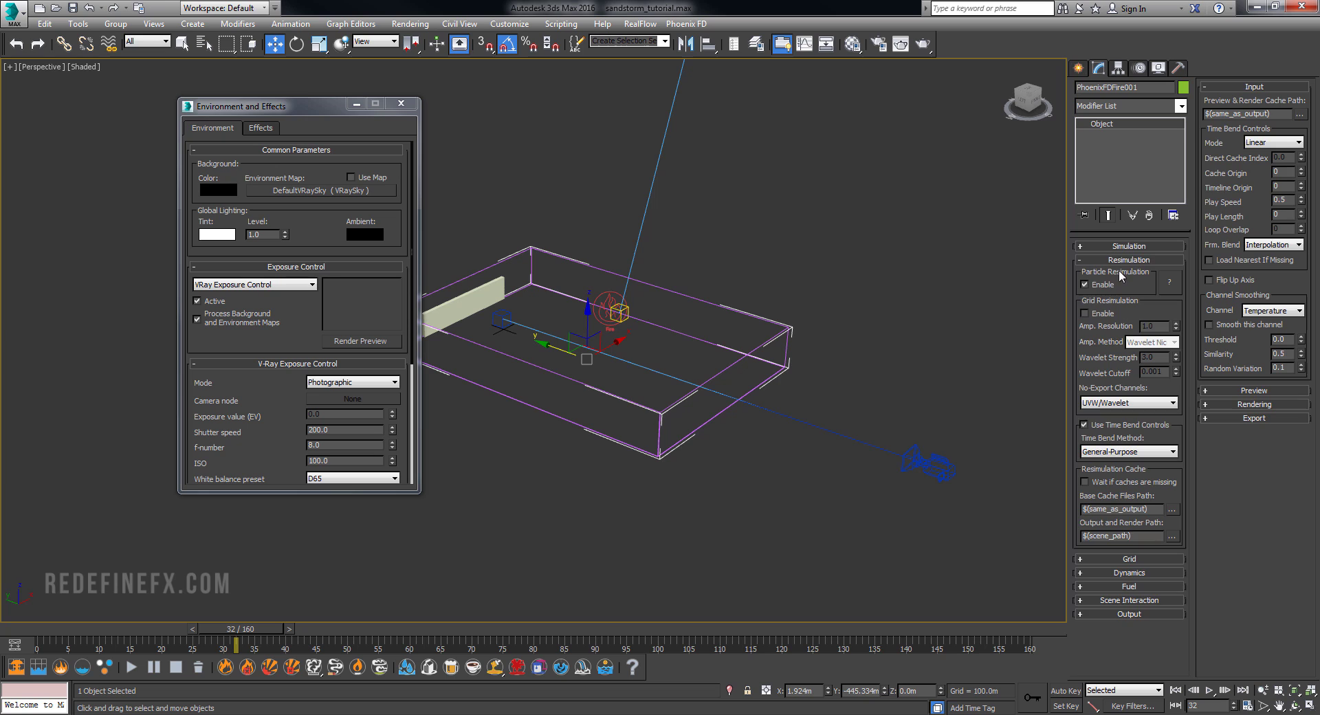
middle_click_drag(585, 394, 616, 401)
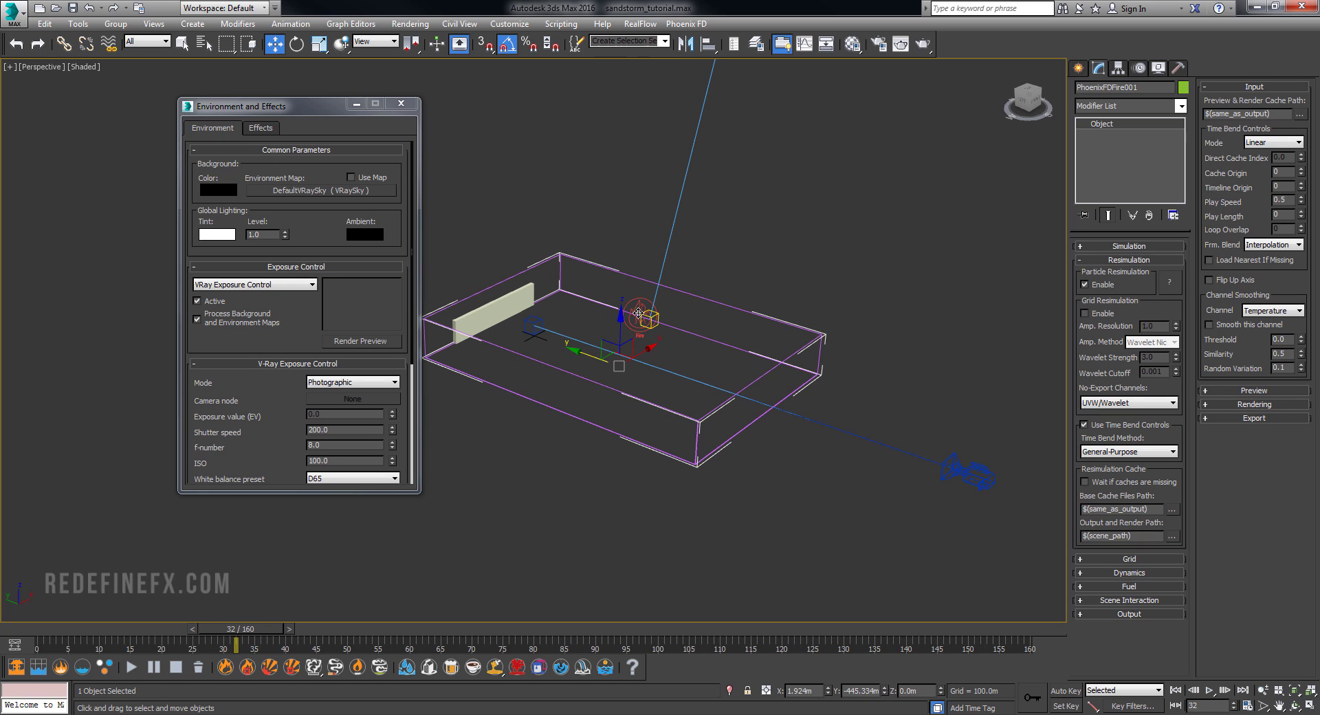
left_click_drag(265, 628, 190, 629)
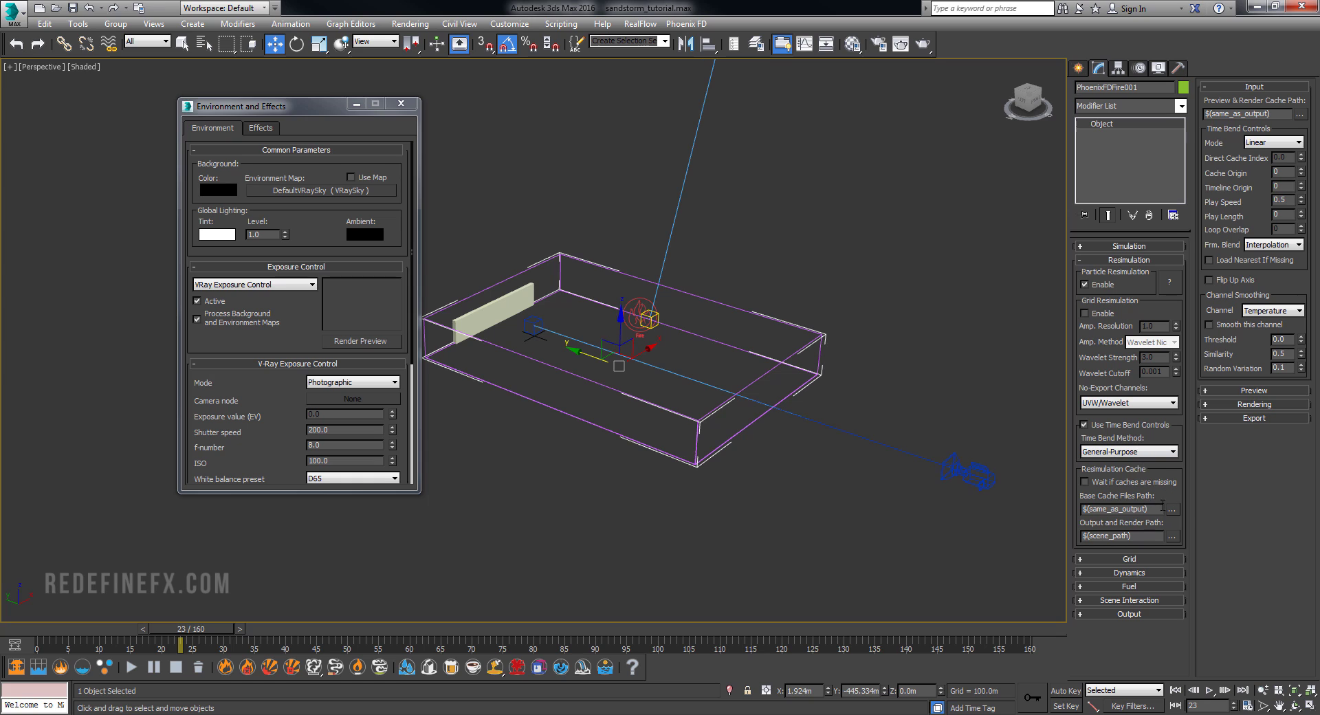
left_click_drag(1156, 509, 1101, 536)
left_click(1113, 247)
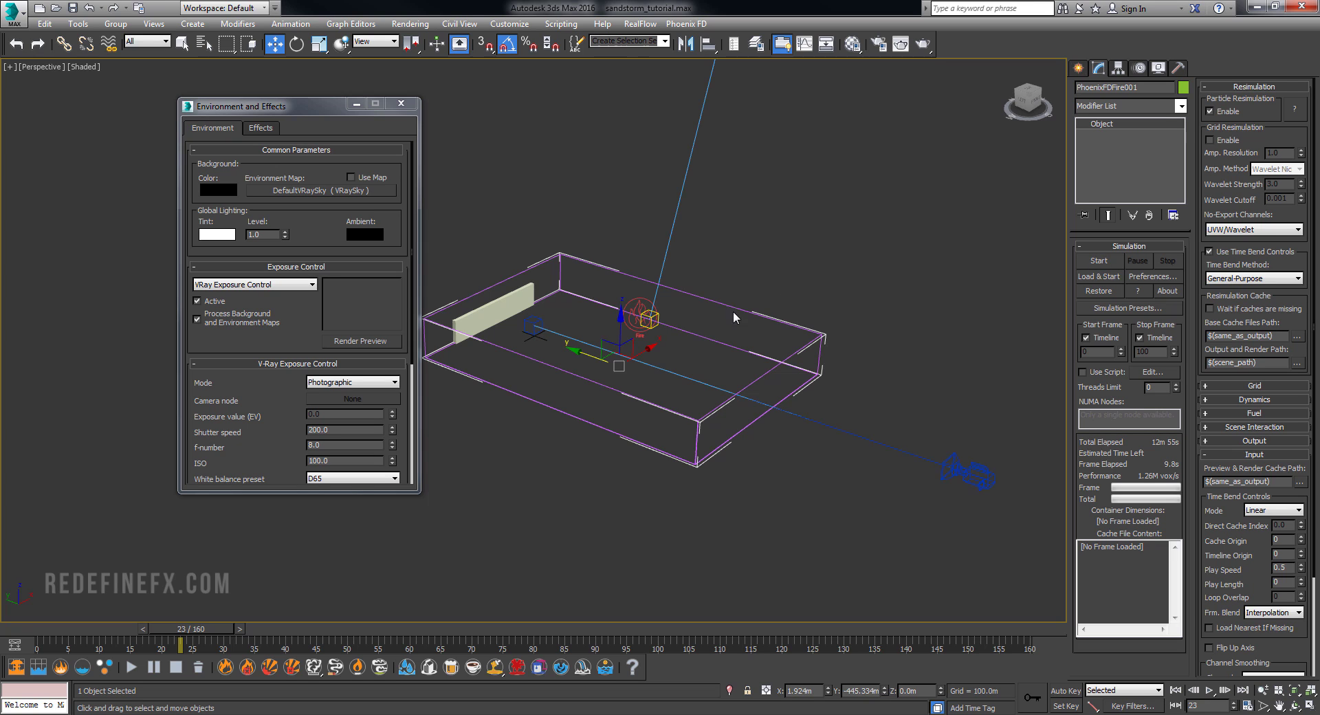
- Switch to the media player and watch the closing seconds of sandstorm_01.mov, pausing to examine the advancing dust wall
mouse_move(728, 303)
middle_mouse_down("alt")
mouse_move(736, 286)
mouse_move(721, 284)
middle_mouse_up("alt")
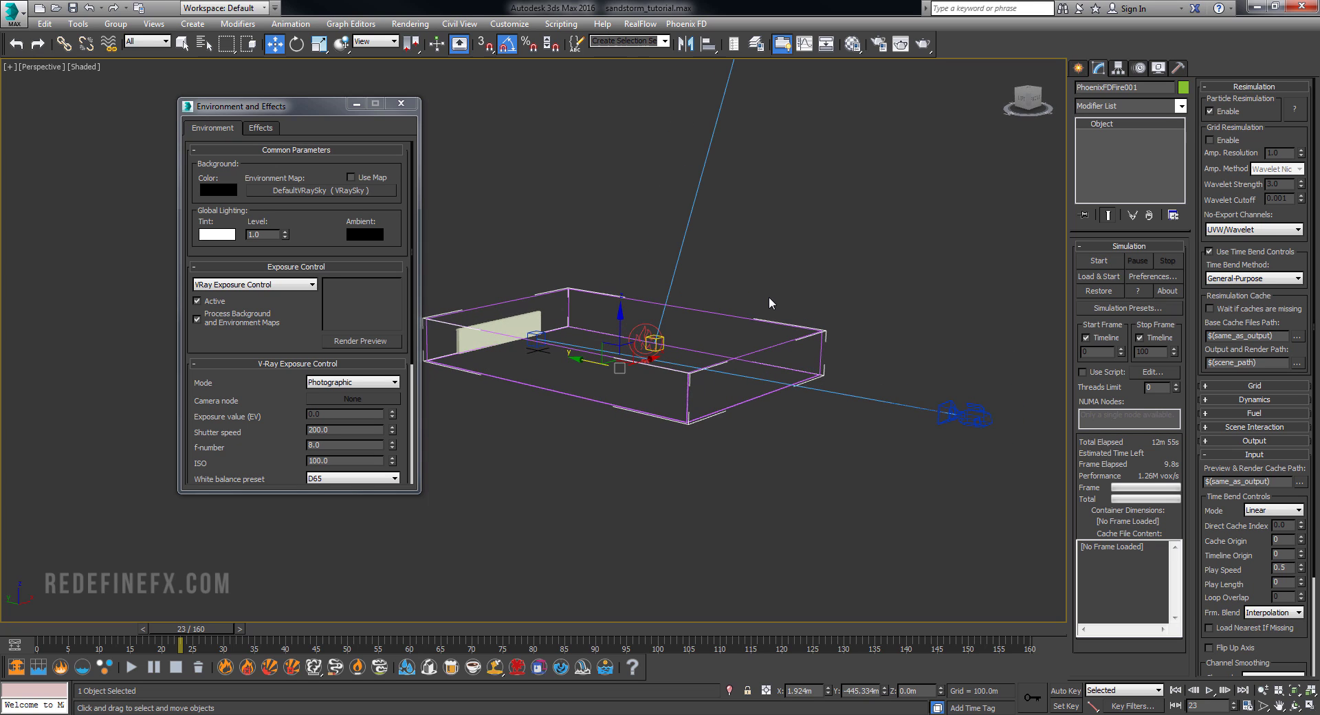
scroll(769, 298, "up", 3)
left_click(998, 714)
left_click(706, 329)
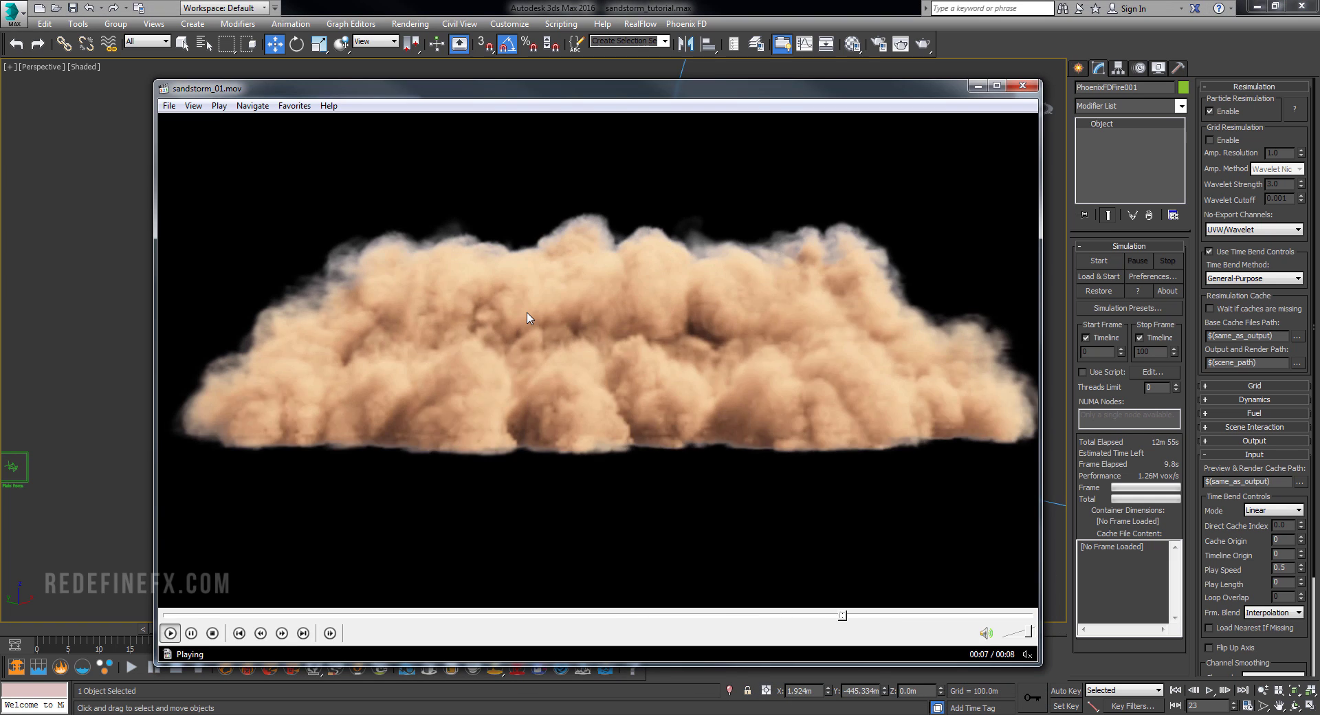
left_click(624, 299)
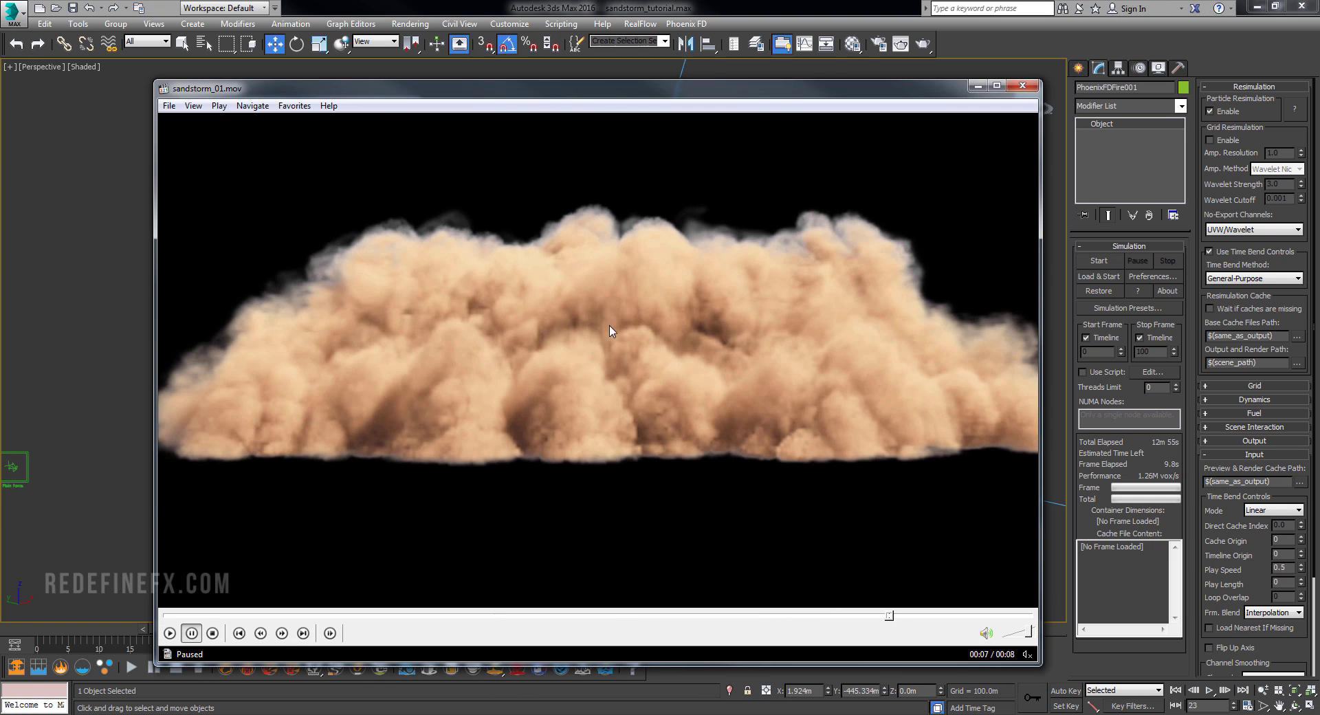
left_click(668, 312)
left_click(697, 313)
left_click(674, 324)
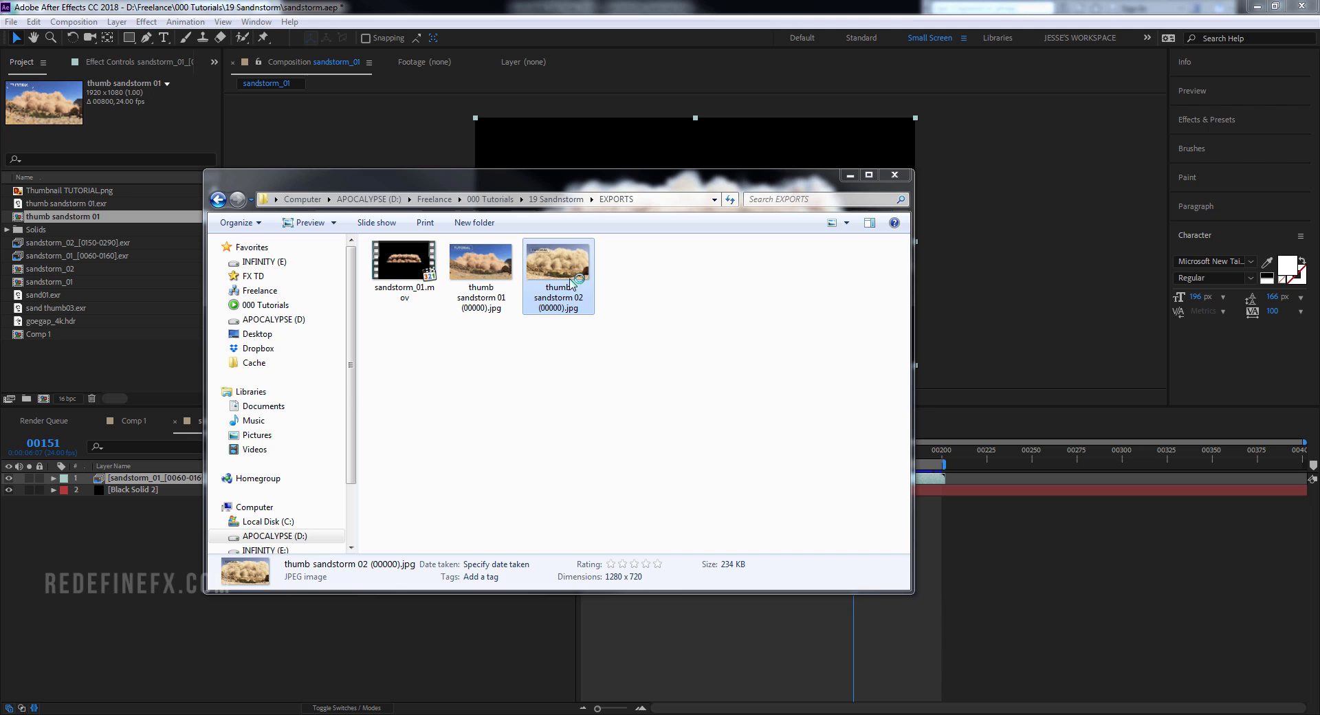
- Open thumb sandstorm 02 (00000).jpg from the EXPORTS folder and view the composited sandstorm enlarged in Windows Photo Viewer
double_click(558, 268)
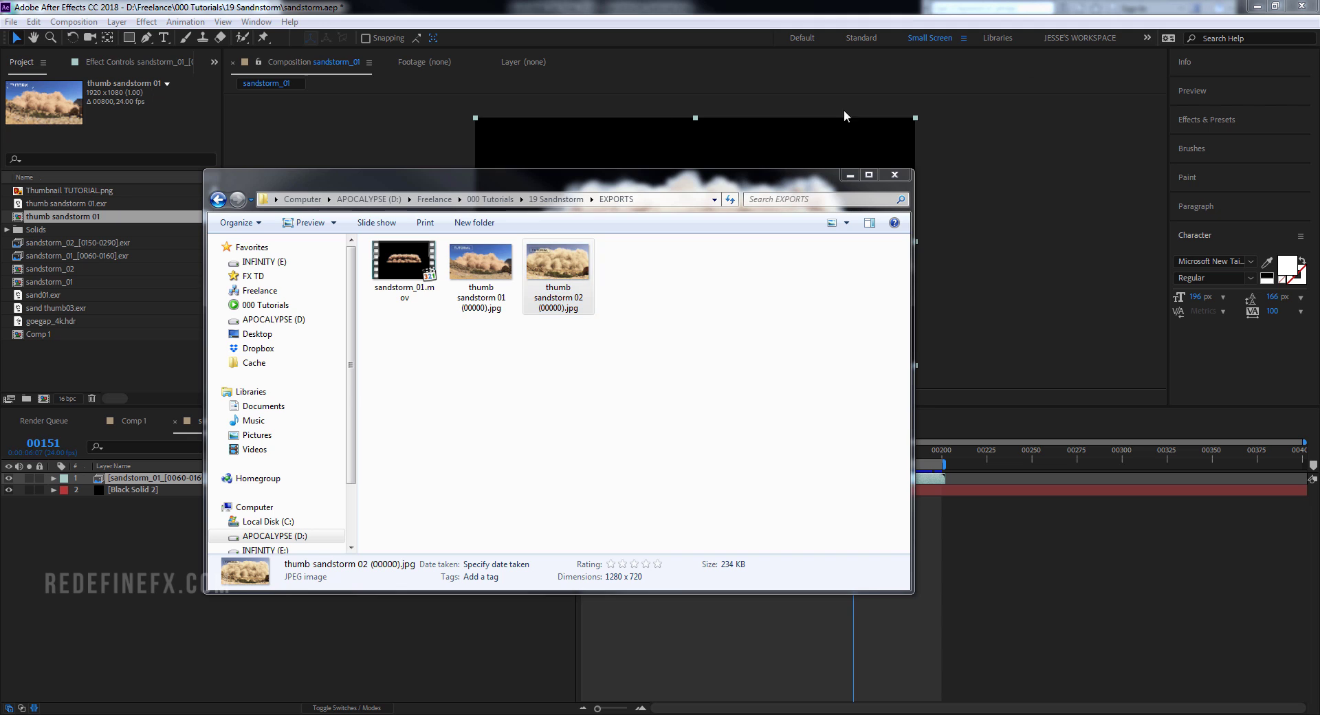
left_click_drag(664, 110, 532, 235)
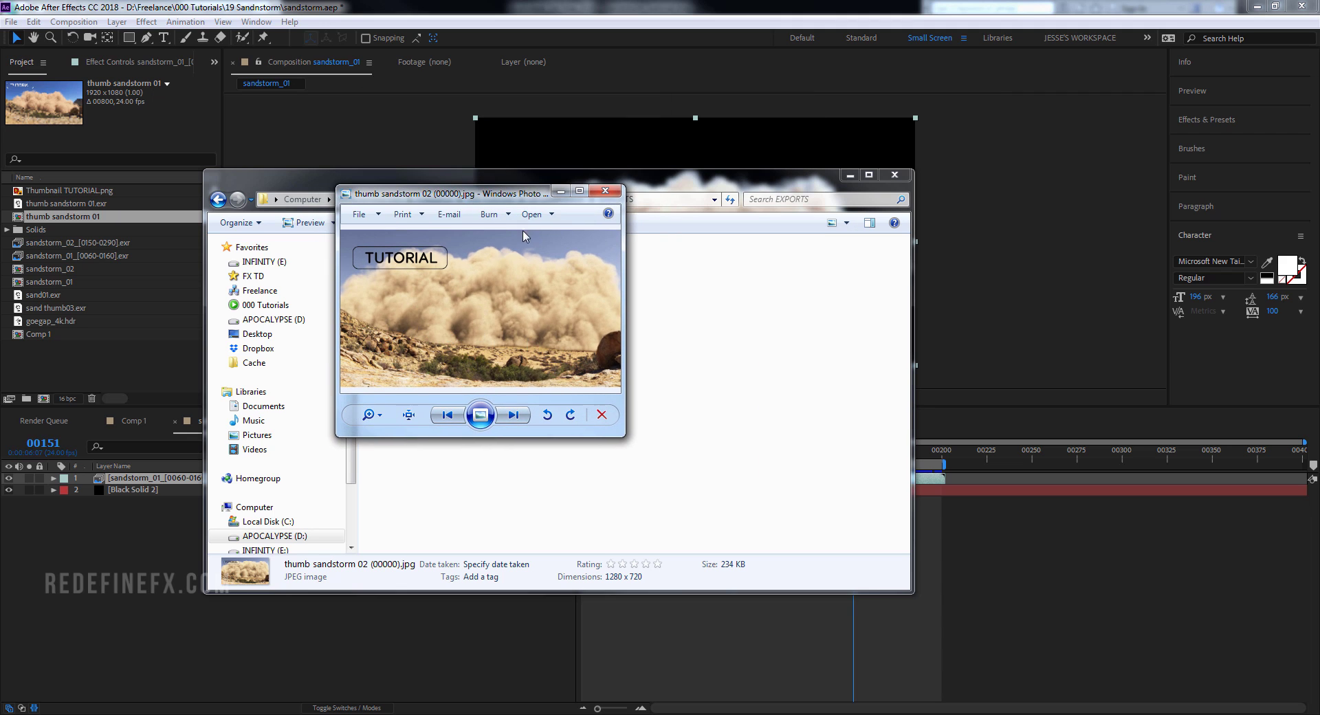
left_click(578, 192)
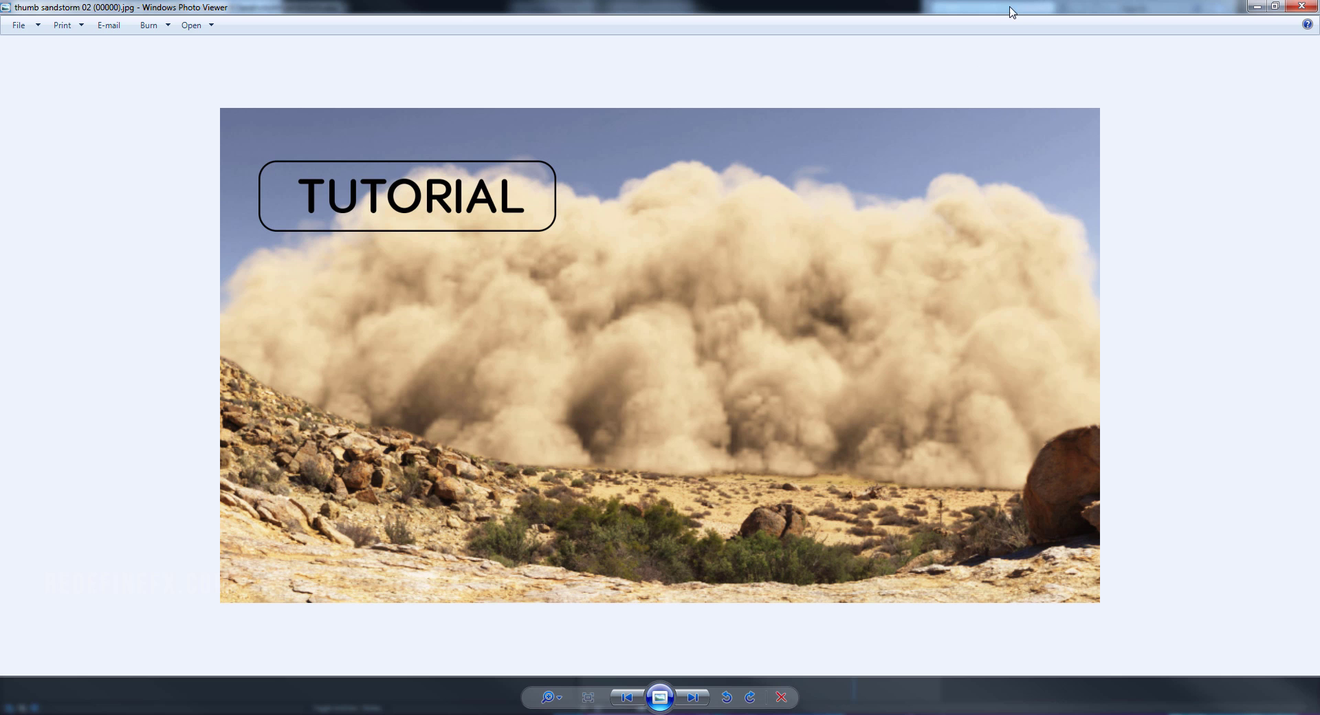
left_click_drag(1039, 12, 747, 158)
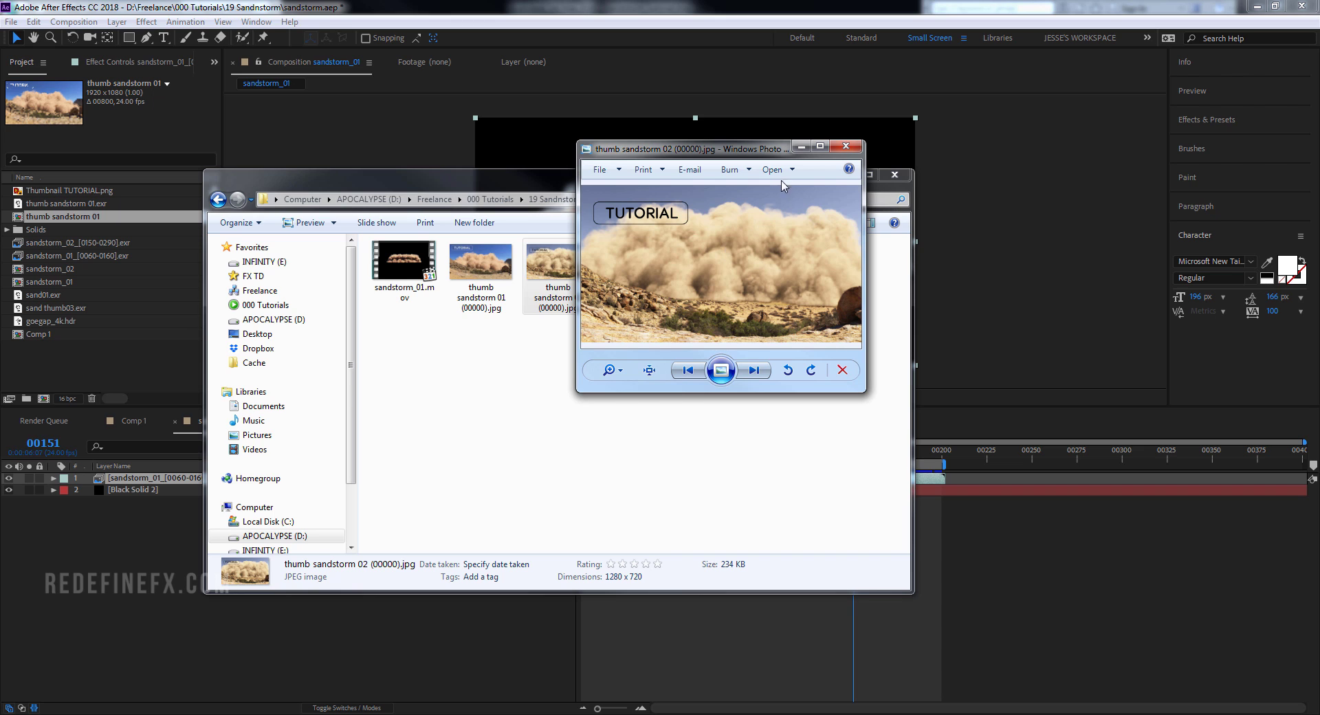
- Put away the image and folder windows, return to After Effects and create a 1280 x 720 composition at 24 fps lasting 800 frames
left_click(800, 147)
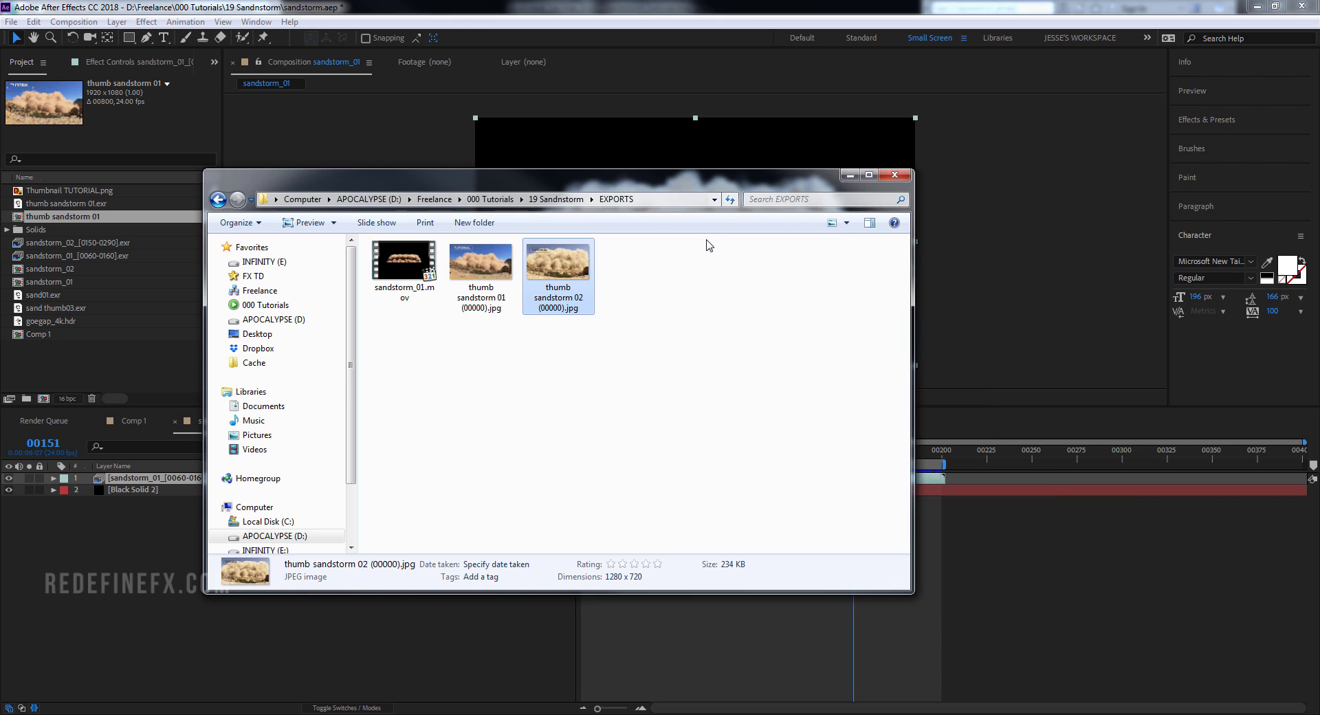
left_click(851, 176)
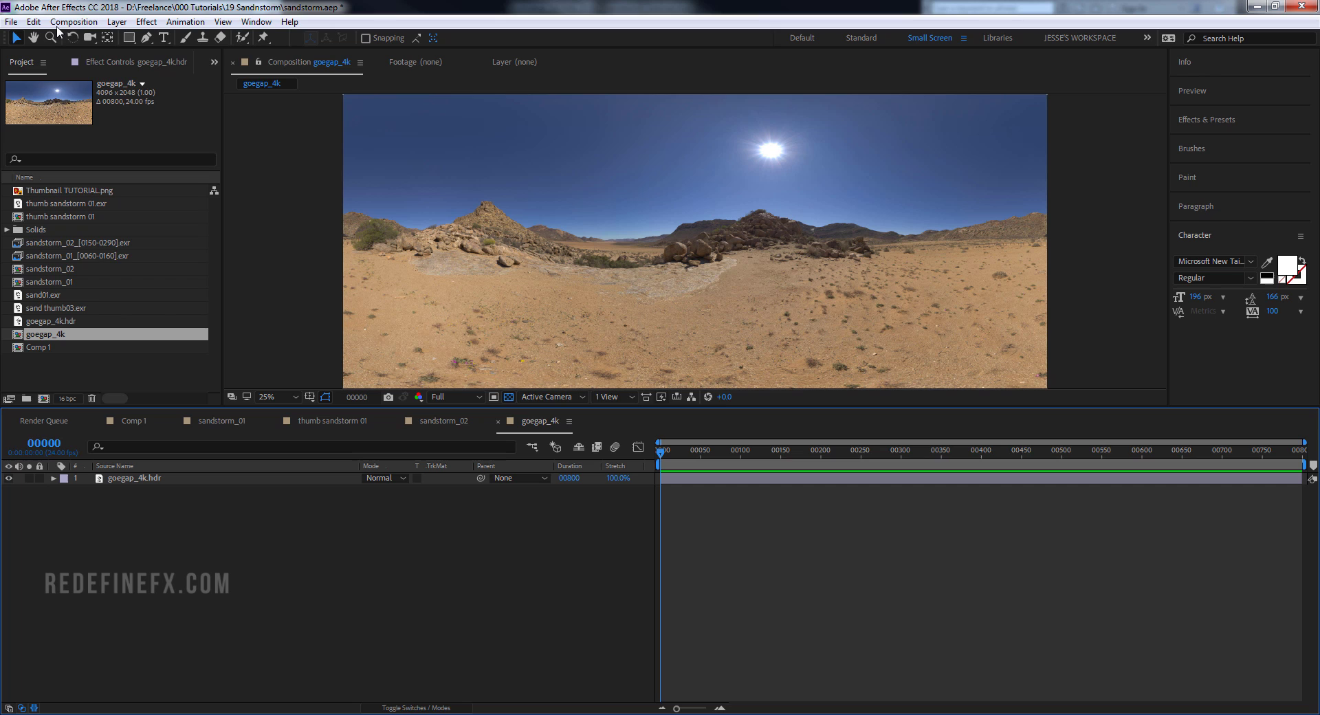
left_click(73, 21)
left_click(83, 50)
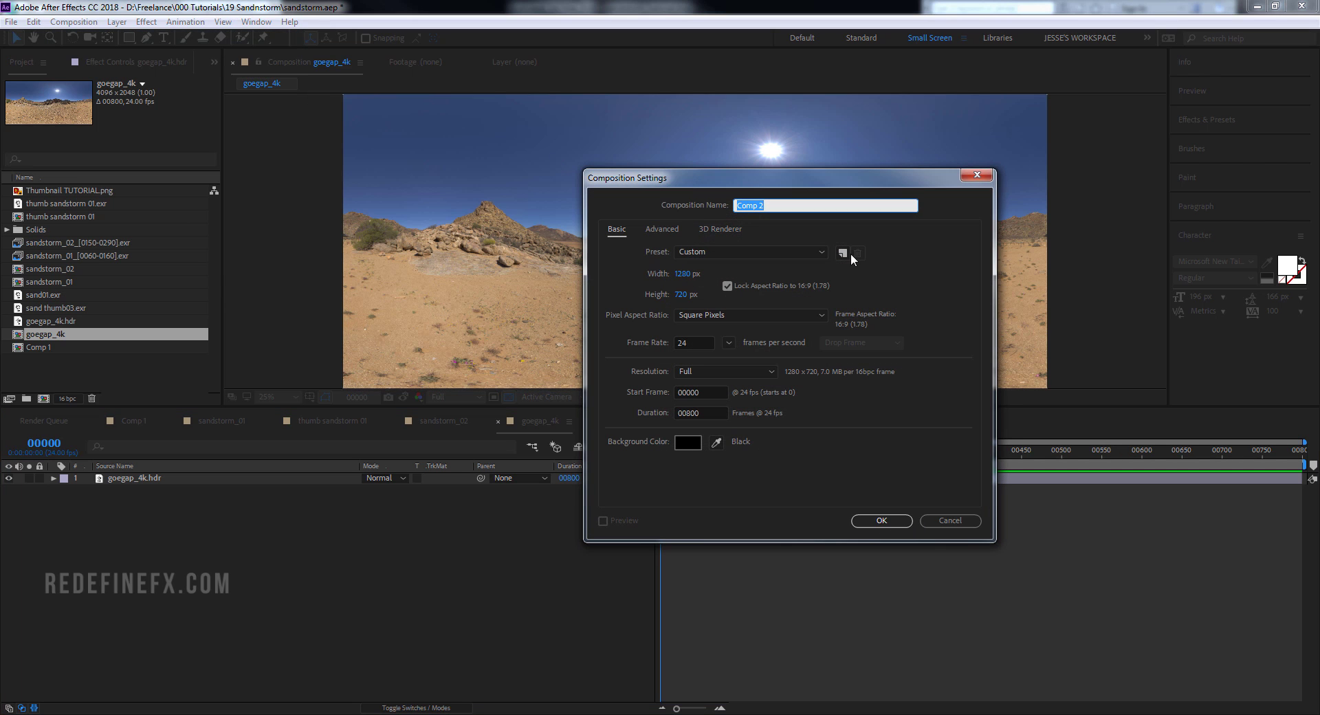
left_click(879, 520)
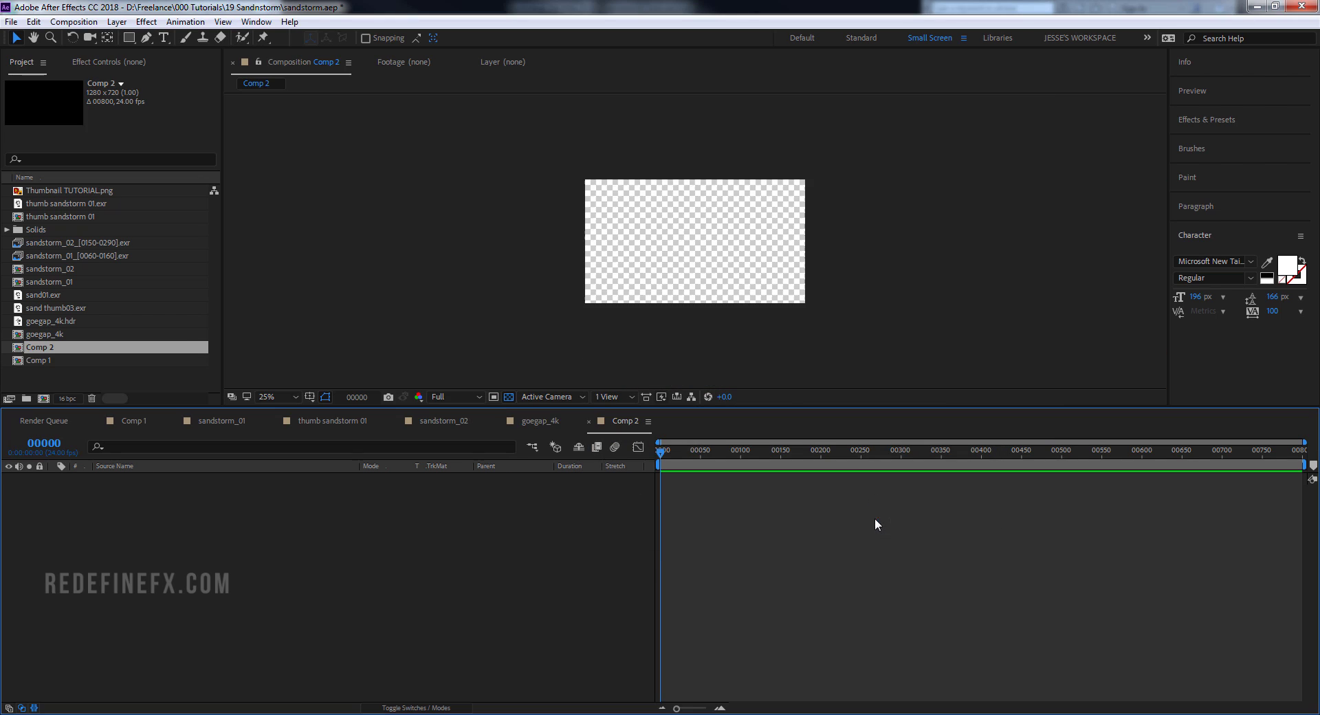
- Add goegap_4k.hdr to the new composition, scale it to 124% and reposition it to frame the open desert valley
left_click(52, 321)
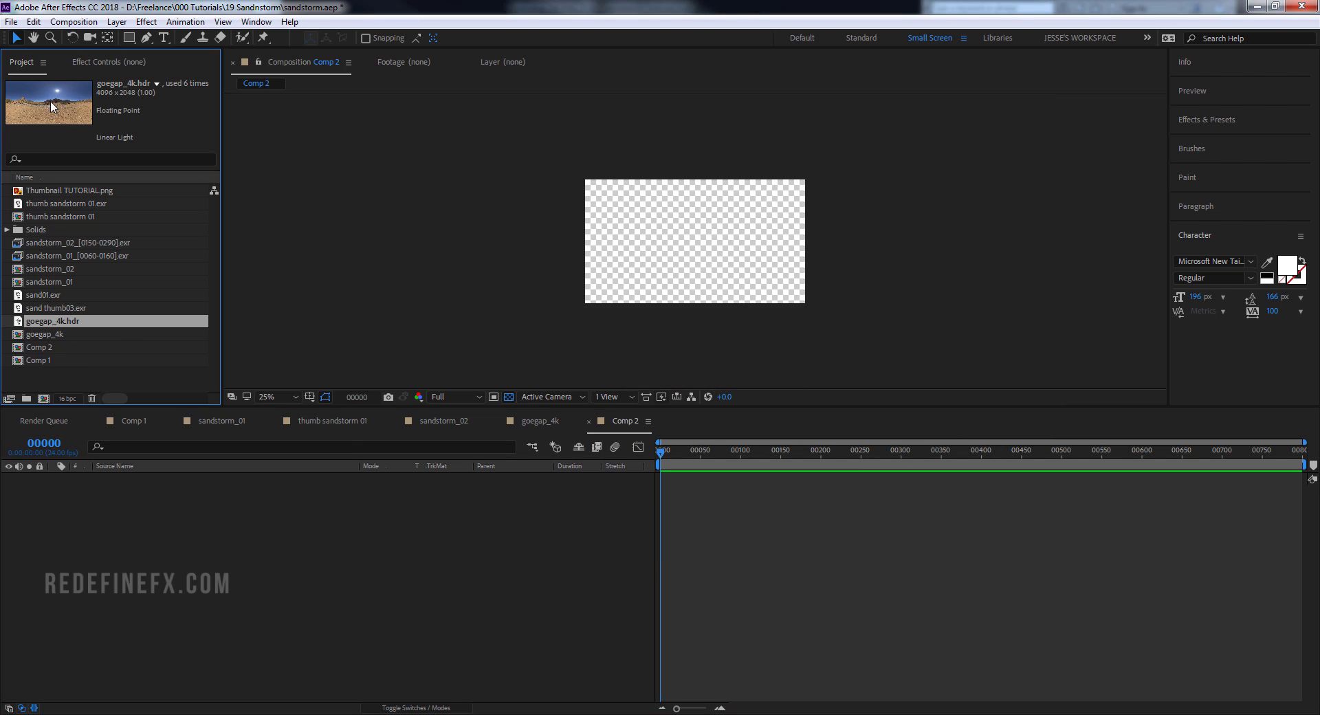
left_click_drag(49, 321, 161, 485)
key(".")
key(".")
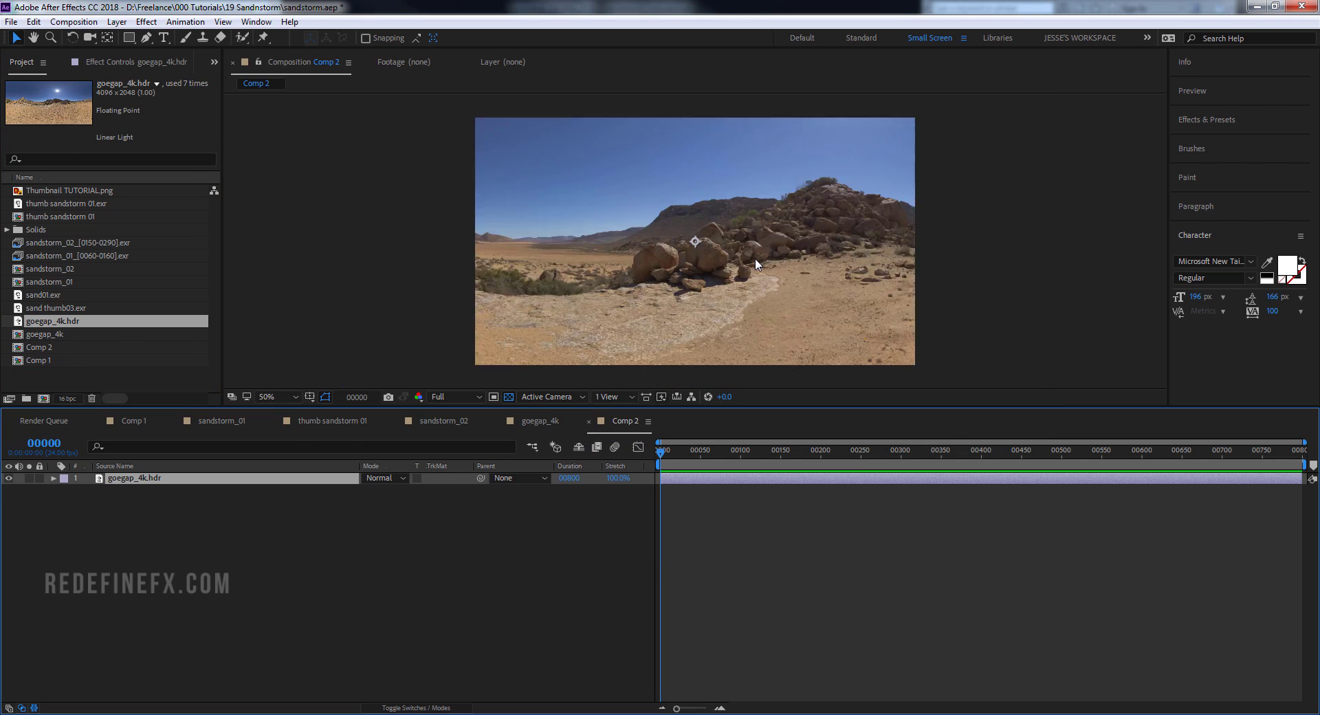
left_click_drag(689, 268, 751, 318)
left_click_drag(384, 491, 400, 490)
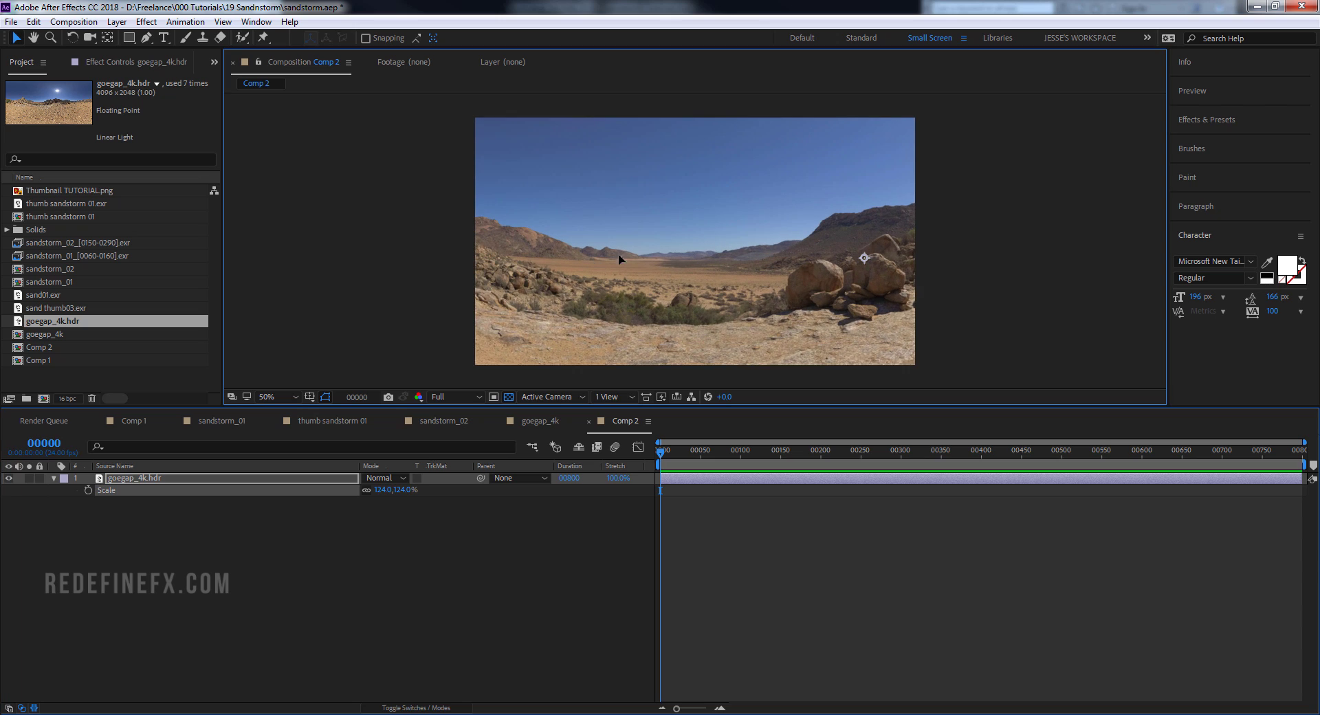
left_click_drag(624, 254, 664, 261)
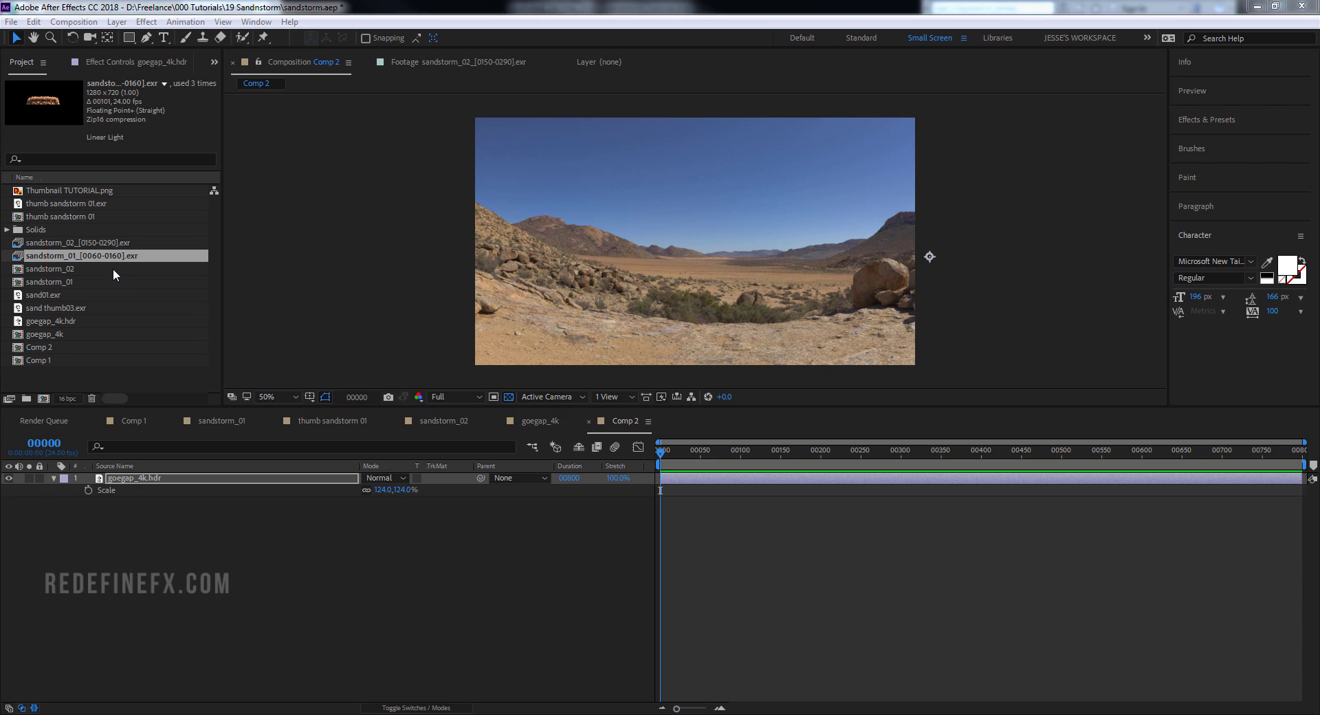
- Place sandstorm_01_[0060-0160].exr above the desert background and rotate it slightly to match the slope of the valley floor
left_click_drag(105, 257, 135, 479)
left_click_drag(728, 225, 746, 249)
key("w")
- Stretch the sandstorm layer's time to 200% and go to frame 140 with the layer switches shown
left_click(617, 479)
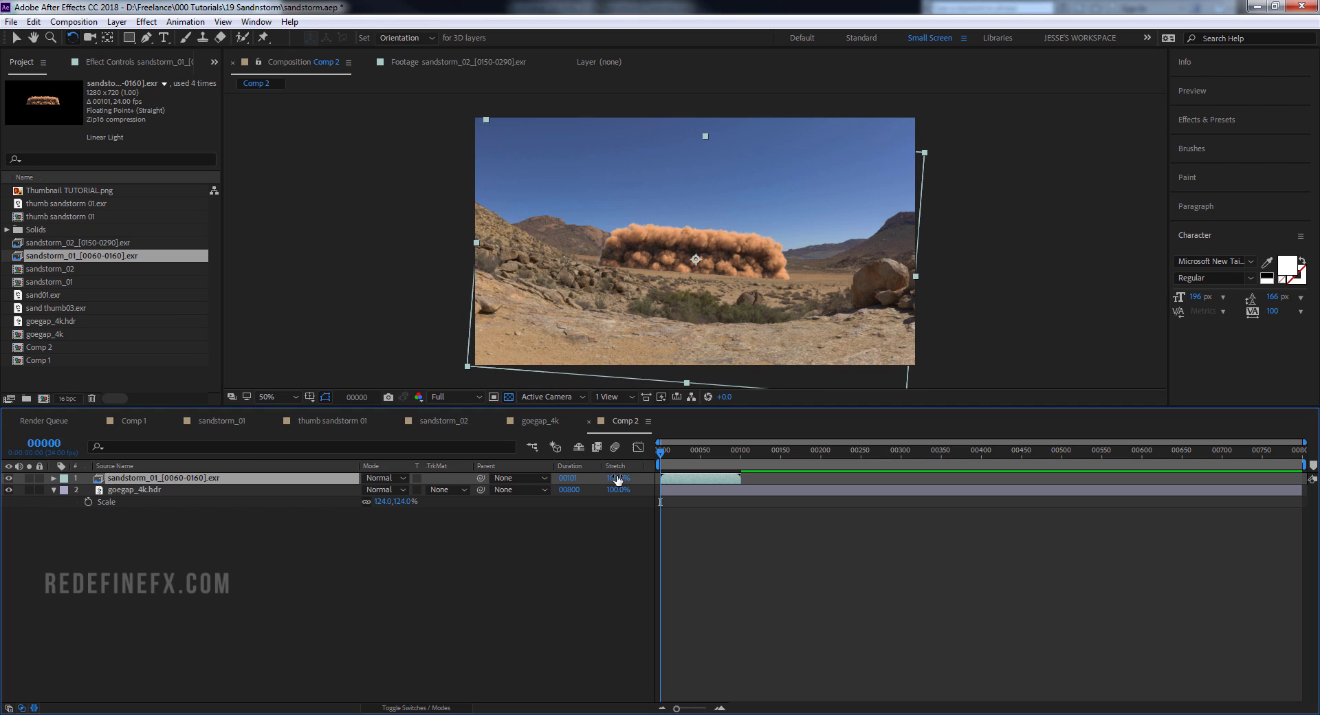
type("200")
left_click(193, 211)
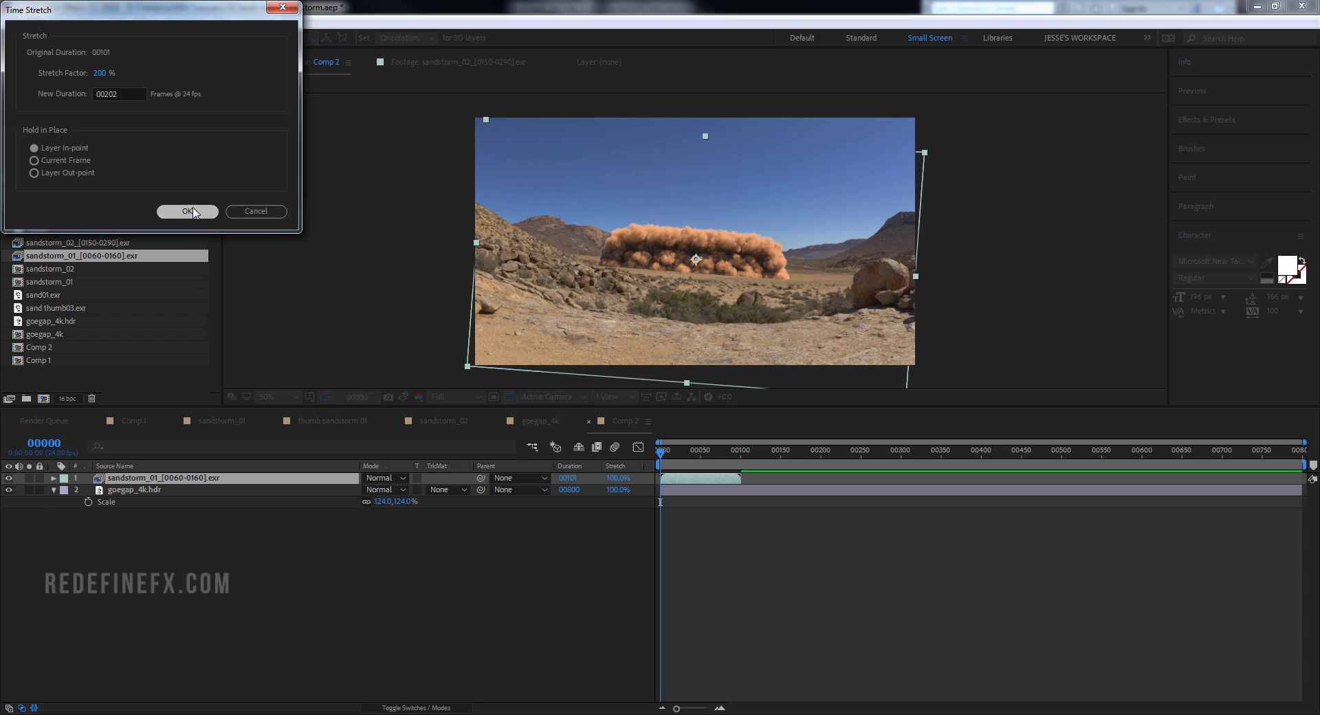
left_click(440, 708)
left_click_drag(670, 454, 756, 461)
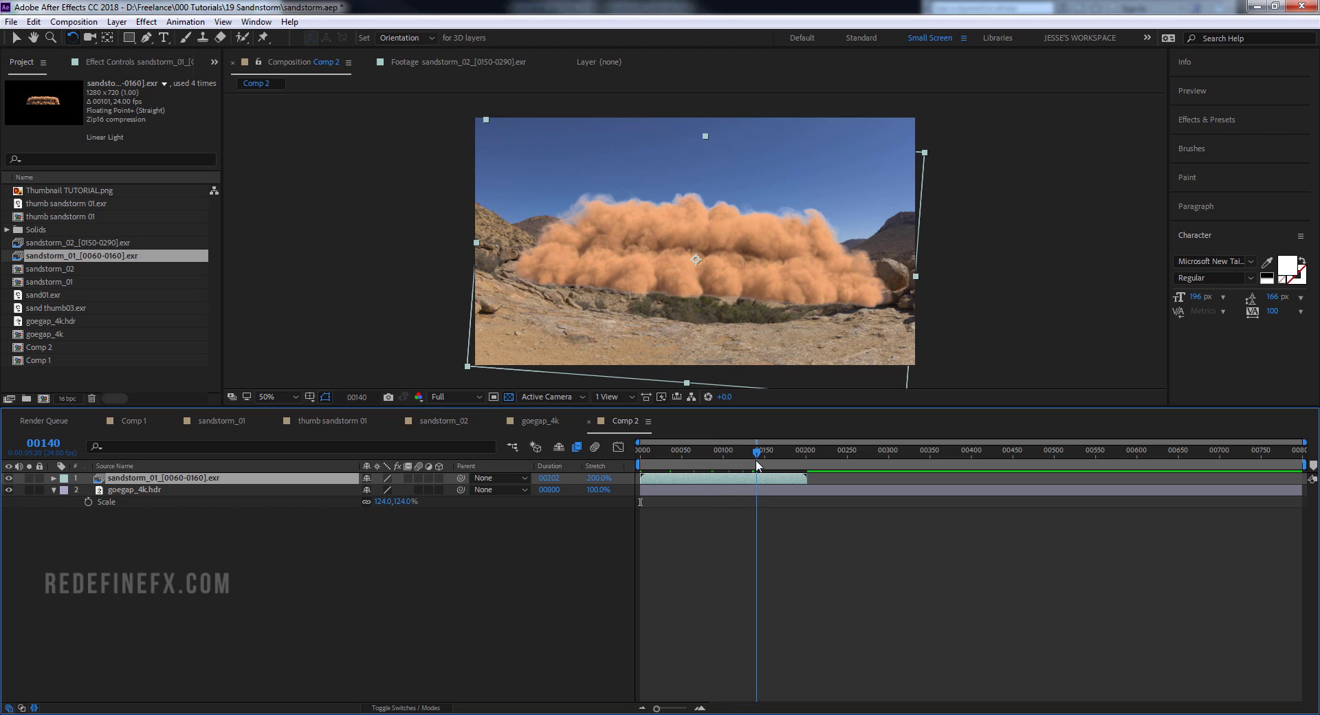
- Apply Hue/Saturation to the sandstorm layer and lower Master Saturation to -26
left_click(147, 22)
mouse_move(196, 164)
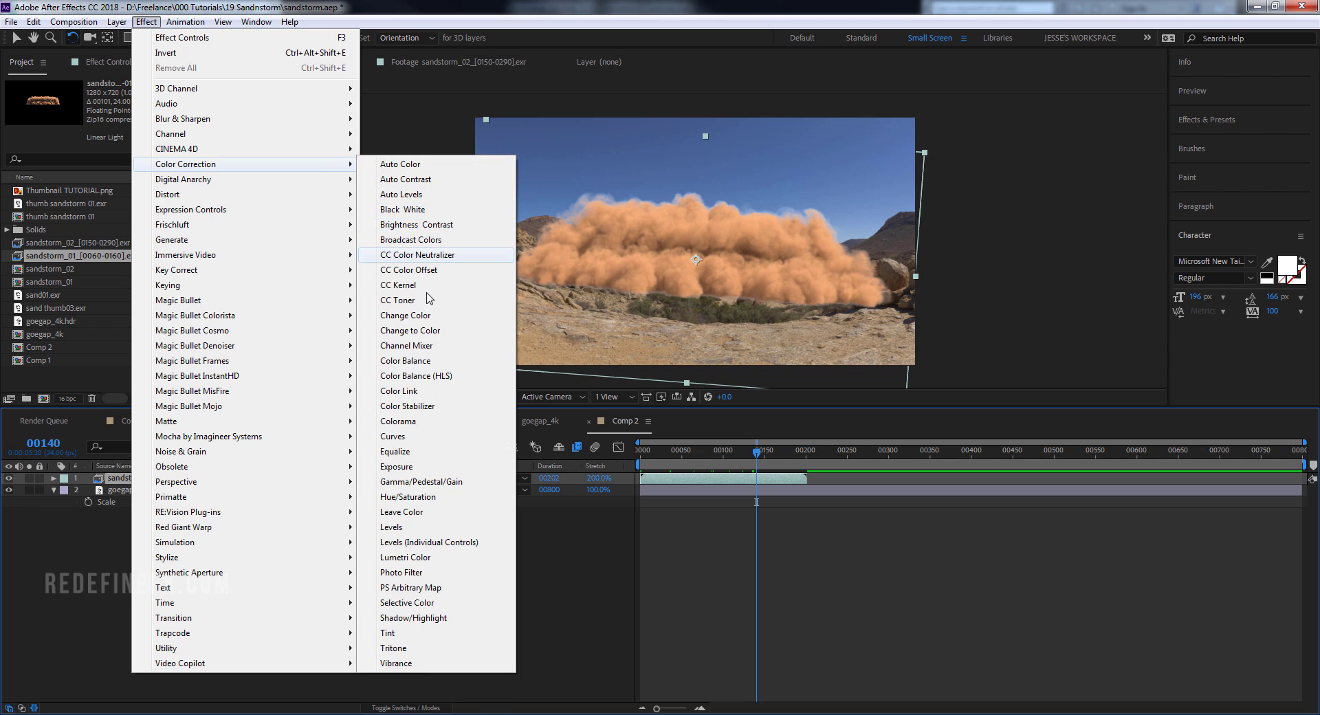
left_click(411, 497)
key("v")
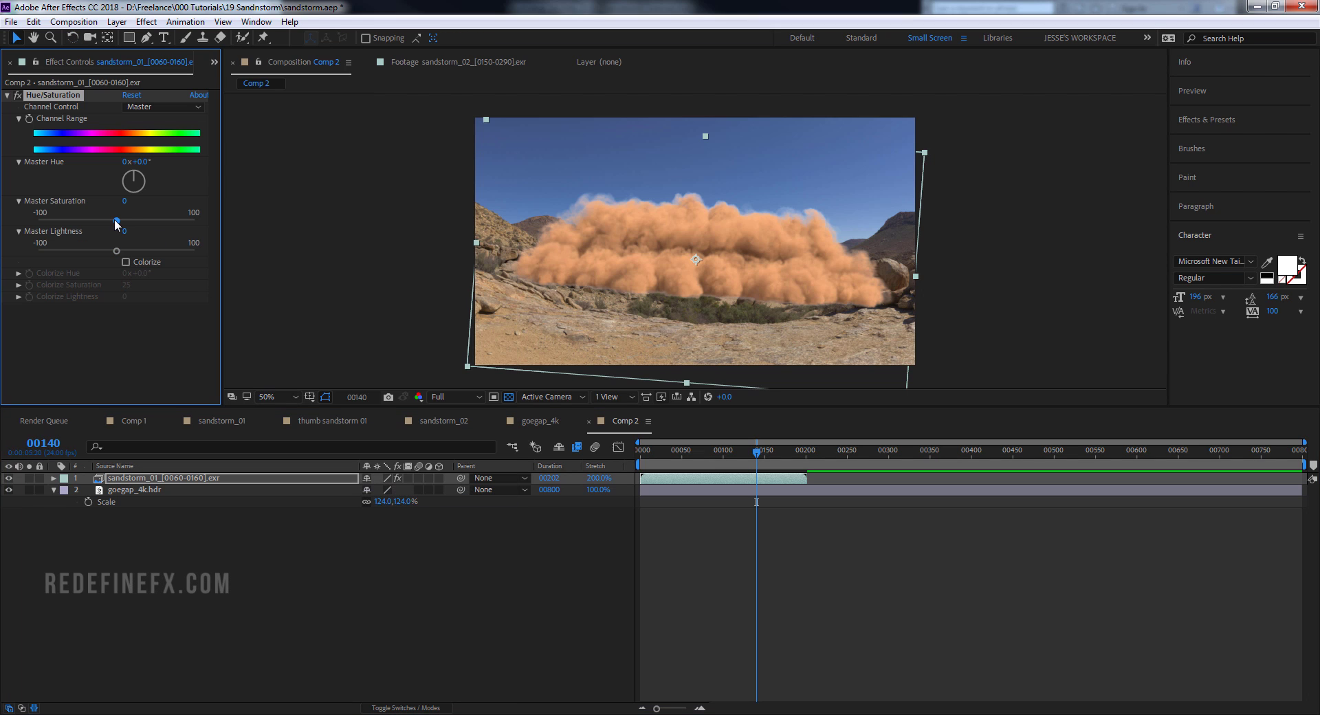
left_click_drag(114, 220, 97, 218)
- Add a Curves effect to the sandstorm layer and raise the upper midtones of the RGB curve to brighten the dust
left_click(146, 22)
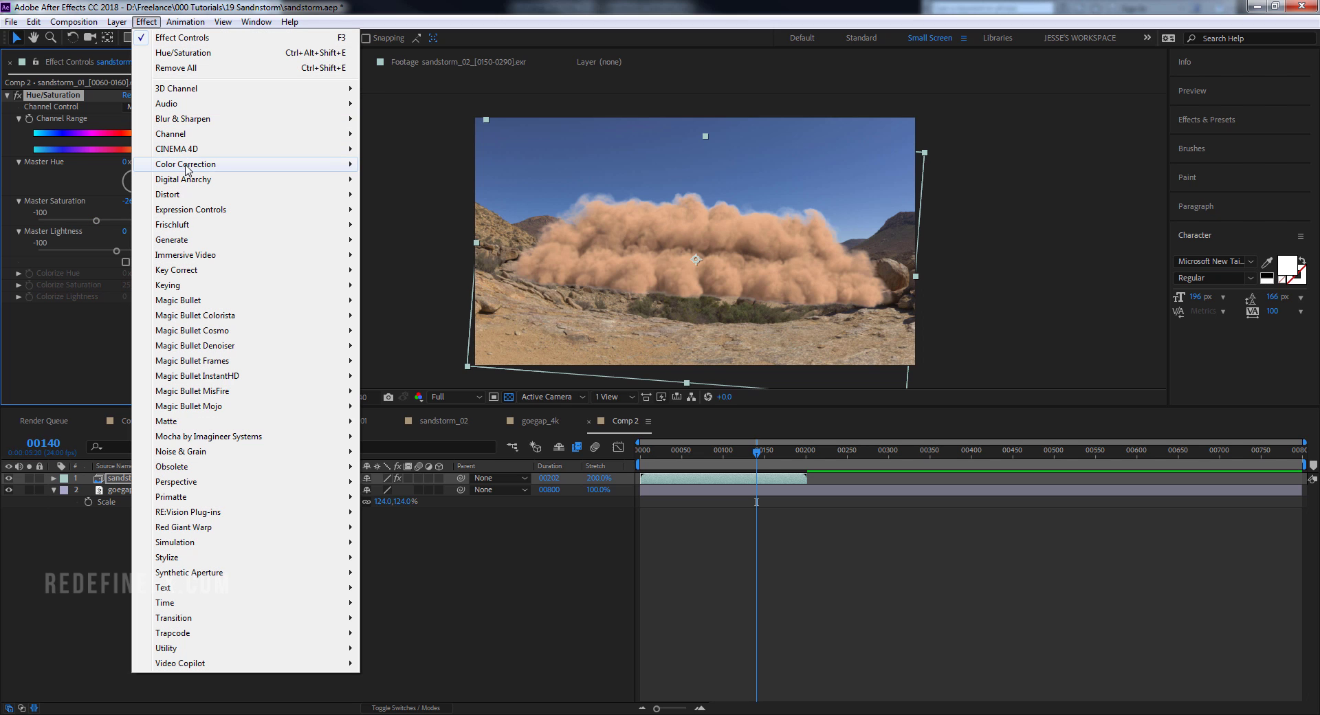
mouse_move(194, 164)
left_click(393, 435)
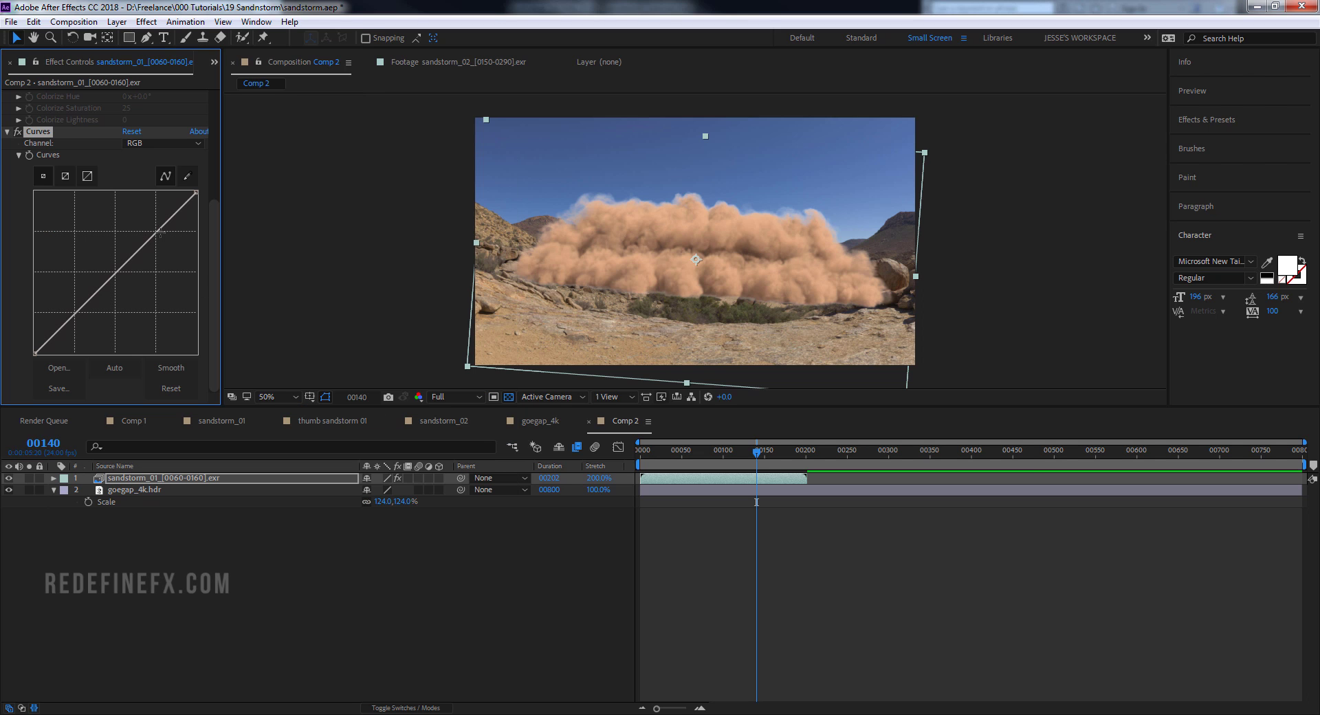
left_click_drag(160, 234, 148, 227)
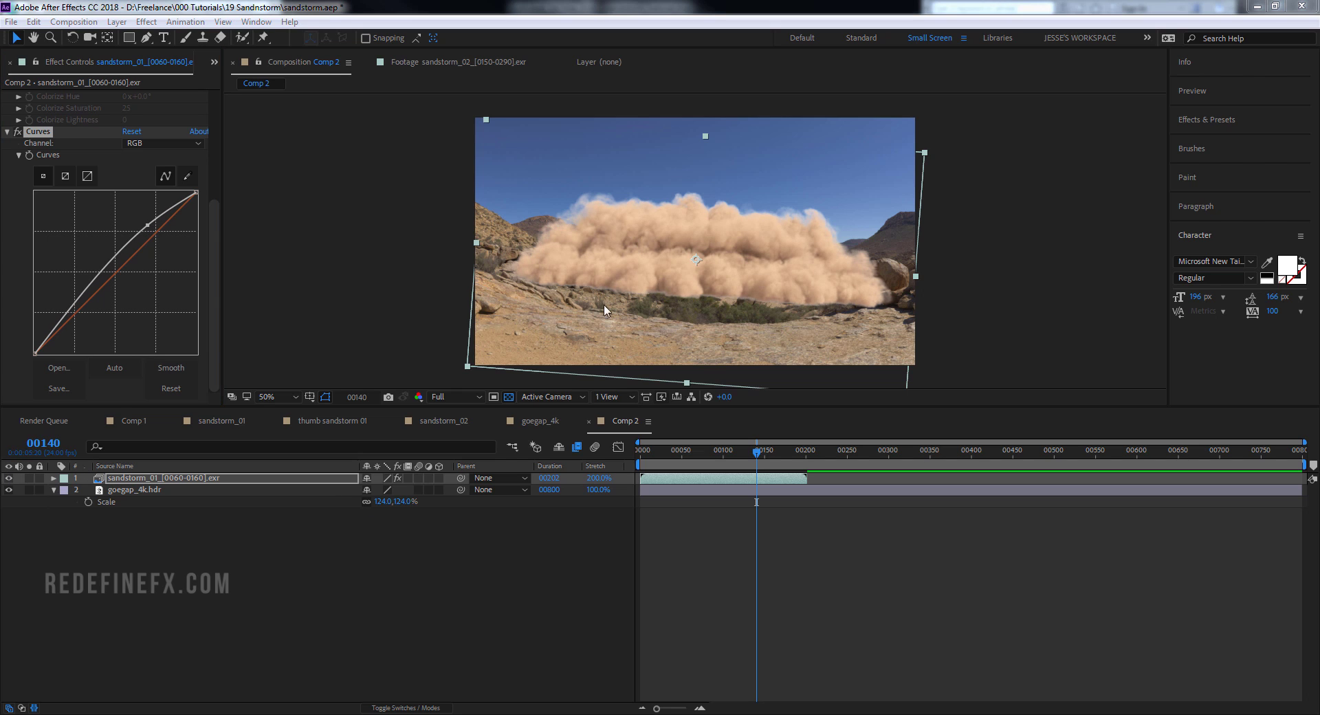
- Hide the sandstorm layer, duplicate the goegap_4k.hdr background and move the copy to the top of the layer stack
left_click(8, 478)
left_click(118, 489)
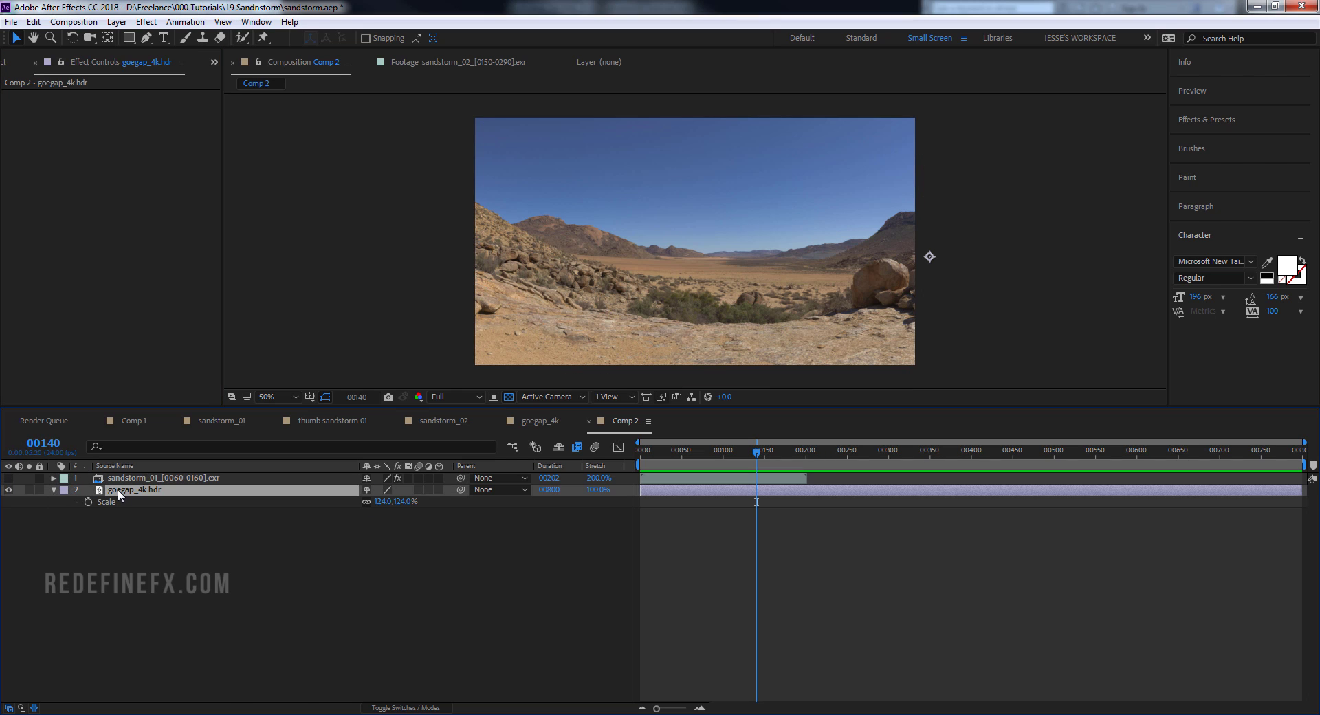
key("ctrl+d")
left_click_drag(135, 490, 132, 479)
- Draw a closed Pen mask on the top background copy along the hillside ridge and around the boulder, enclosing the valley and sky
left_click(145, 38)
left_click(462, 184)
left_click(489, 211)
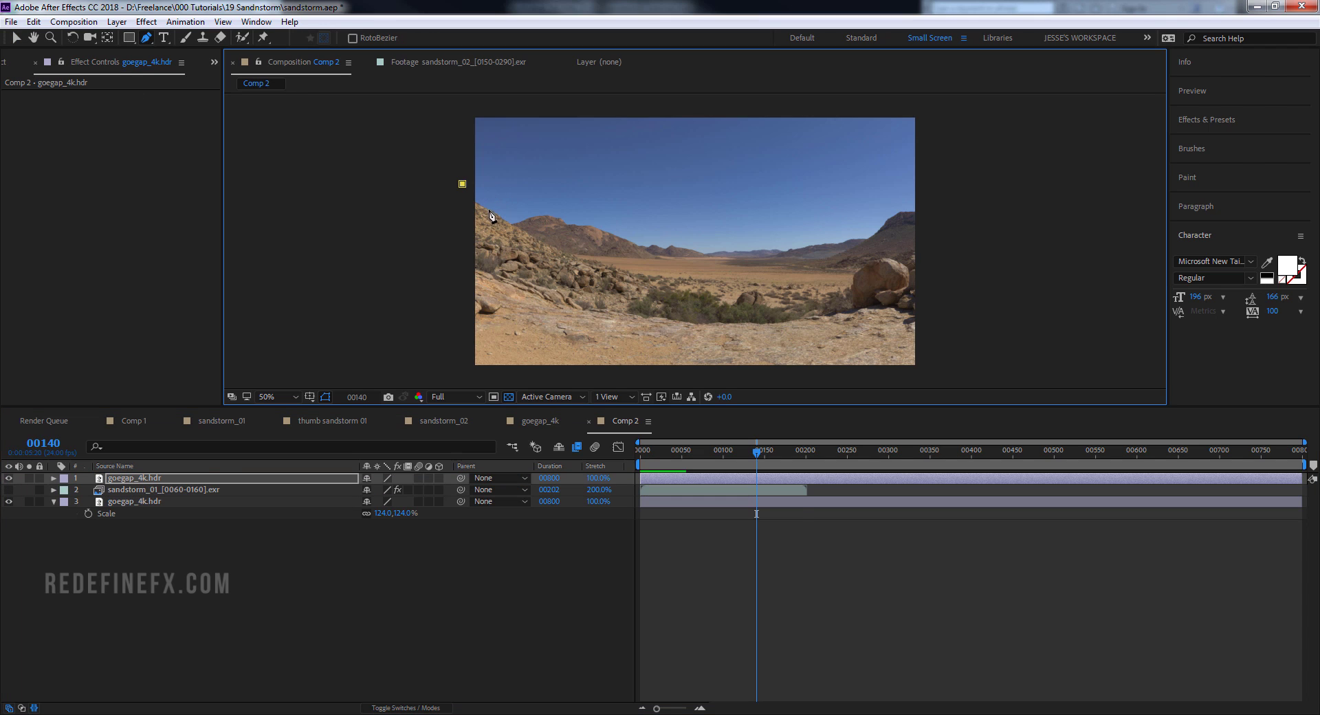
left_click(509, 223)
left_click(529, 234)
left_click(571, 257)
left_click(603, 267)
left_click(647, 278)
left_click(672, 282)
left_click(707, 280)
left_click(720, 321)
left_click(742, 361)
left_click(948, 379)
left_click(967, 329)
left_click(851, 308)
left_click(852, 297)
left_click(855, 280)
left_click(860, 269)
left_click(878, 259)
left_click(888, 258)
left_click(904, 267)
left_click(935, 275)
left_click(1021, 257)
key("comma")
left_click(990, 139)
left_click(723, 149)
left_click(496, 152)
left_click(579, 212)
- Show the sandstorm layer again and invert the top copy's mask so its foreground rocks cover the dust
left_click(9, 489)
key("period")
left_click(169, 481)
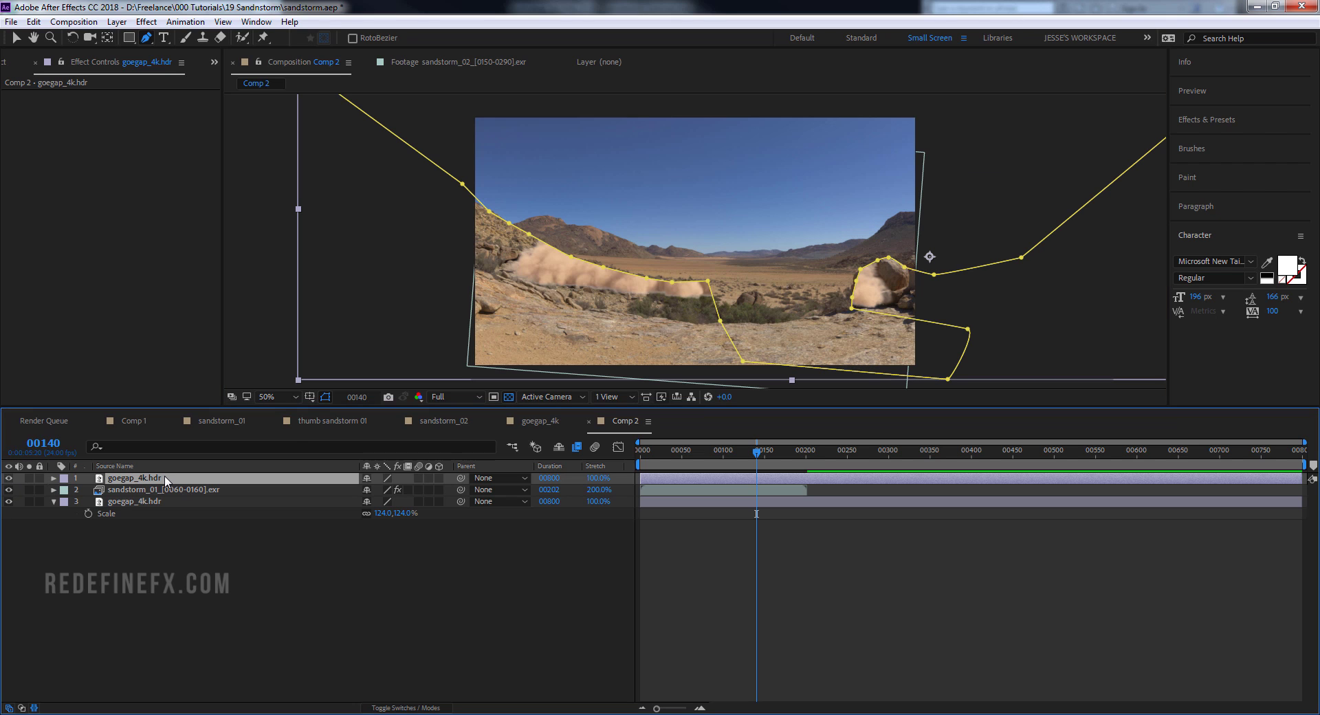
key("m")
left_click(417, 489)
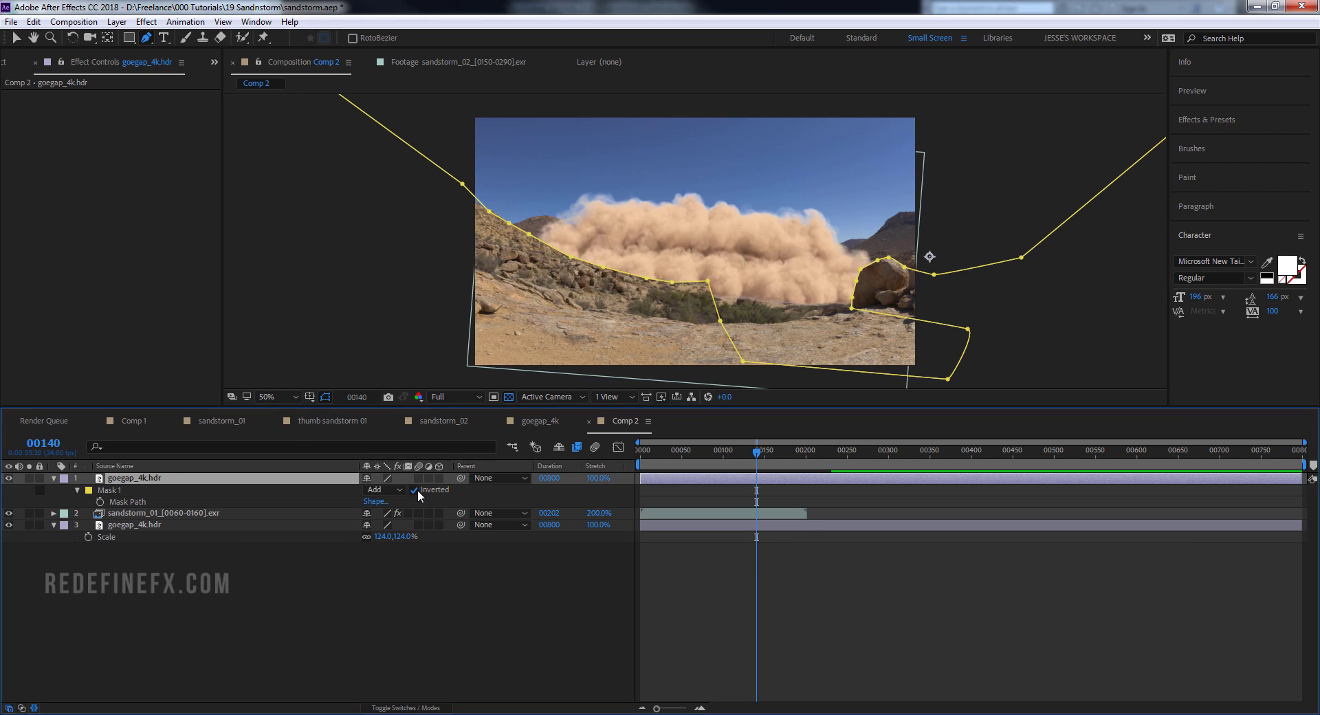
- Set the foreground mask's feather to 2 pixels and deselect the layer
key("f")
left_click(380, 501)
type("2")
key("Return")
left_click(365, 596)
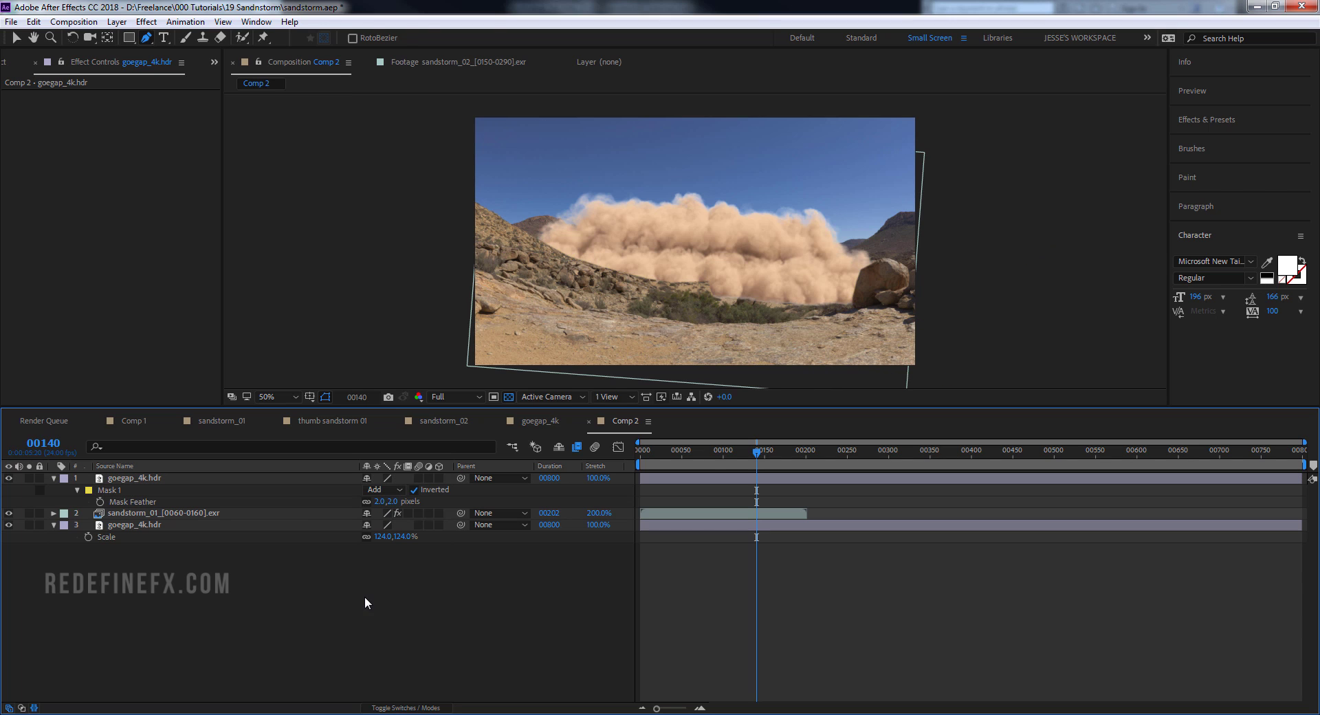
- Reshape the foreground mask's lower edge near the shrubs at frame 130 and check the composite at frame 109
left_click_drag(689, 460, 747, 463)
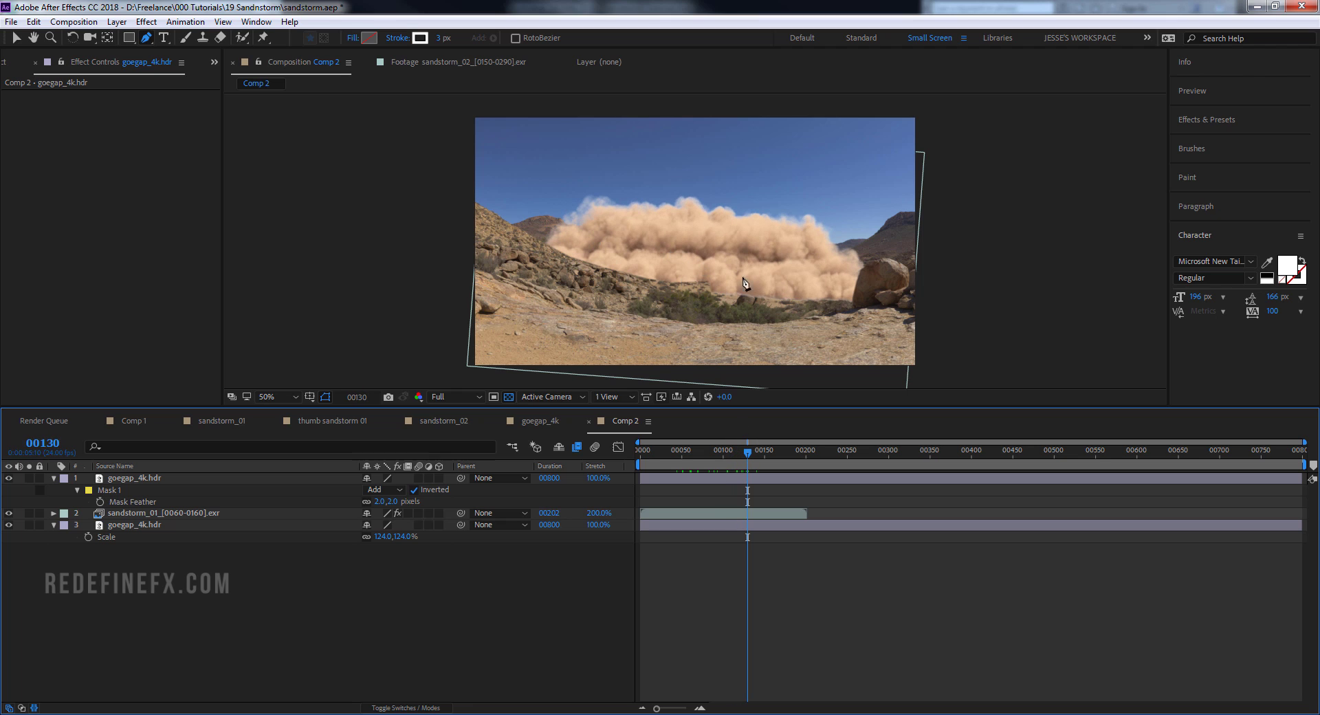
left_click(158, 478)
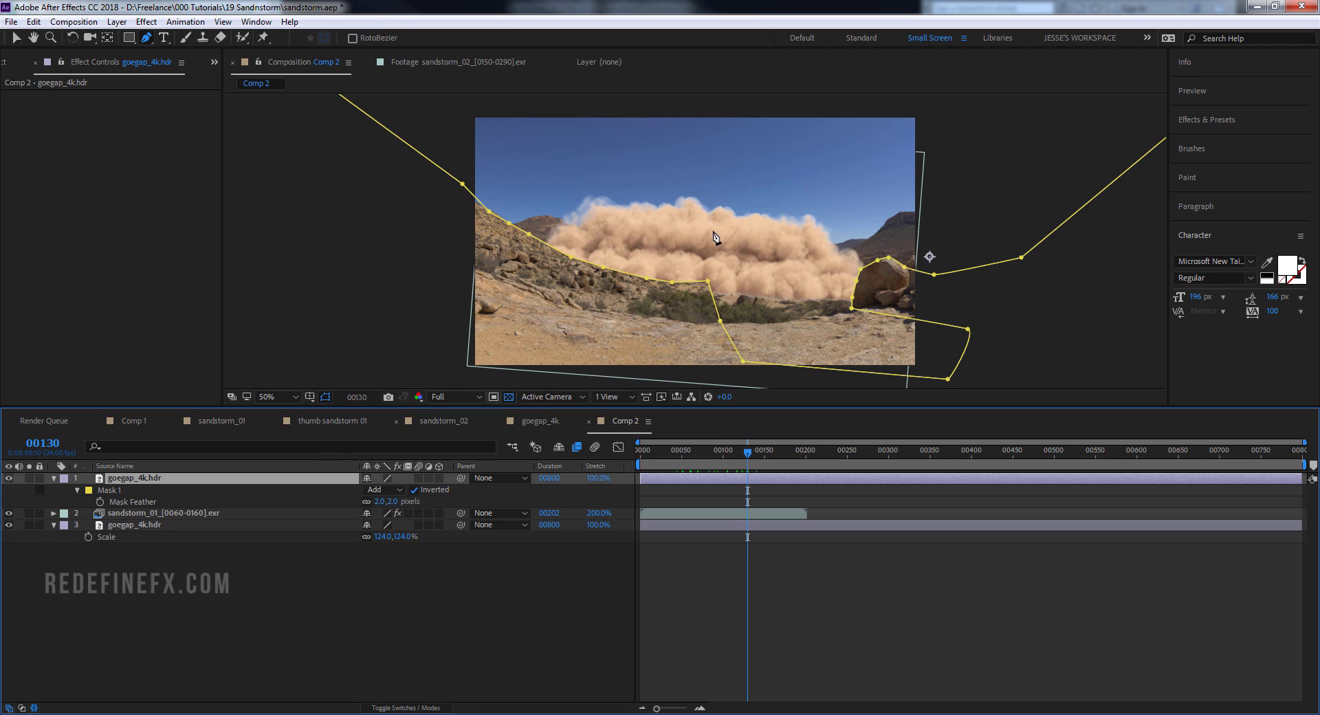
left_click(704, 285)
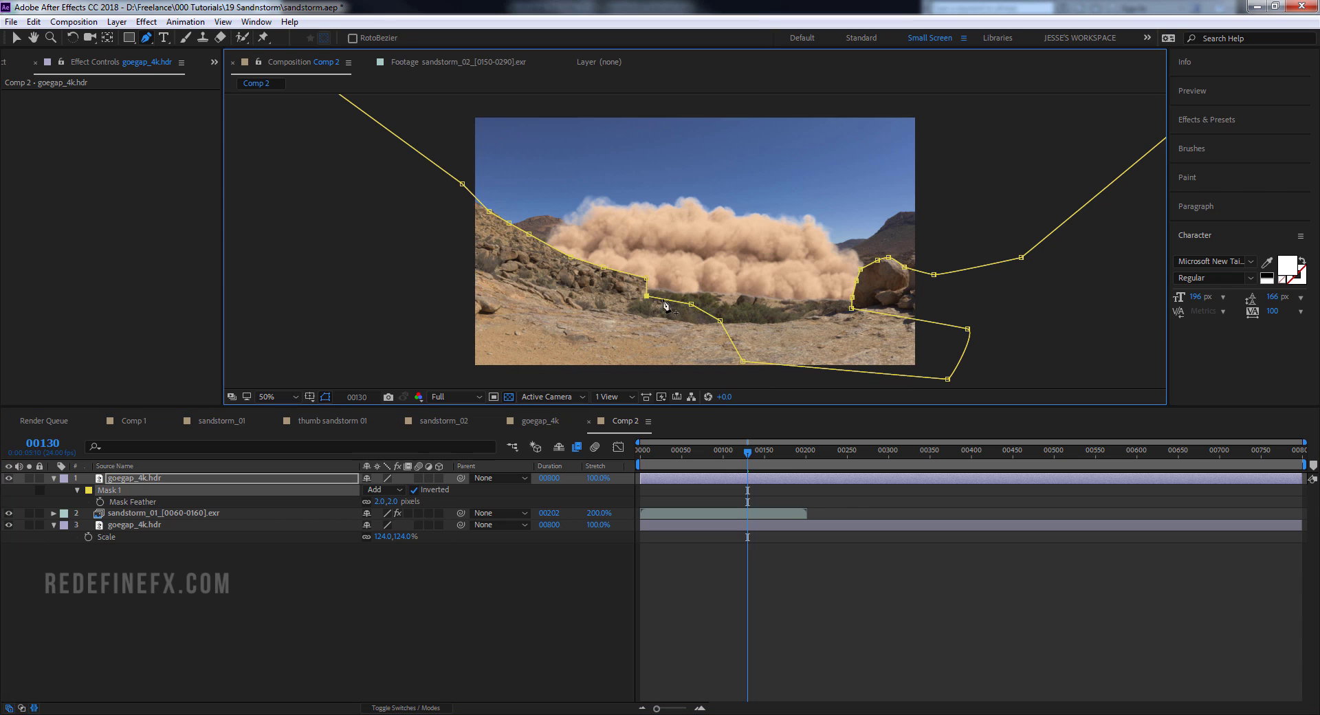
left_click_drag(747, 456, 730, 456)
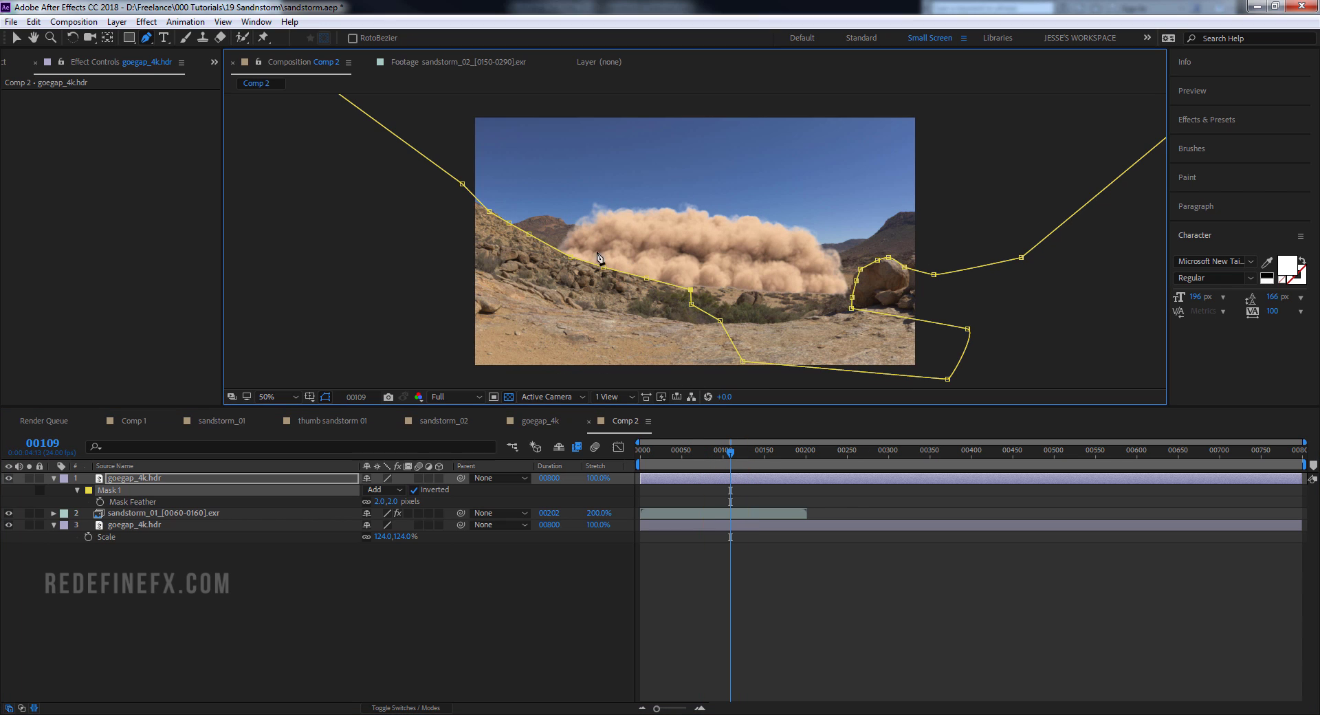
left_click(509, 578)
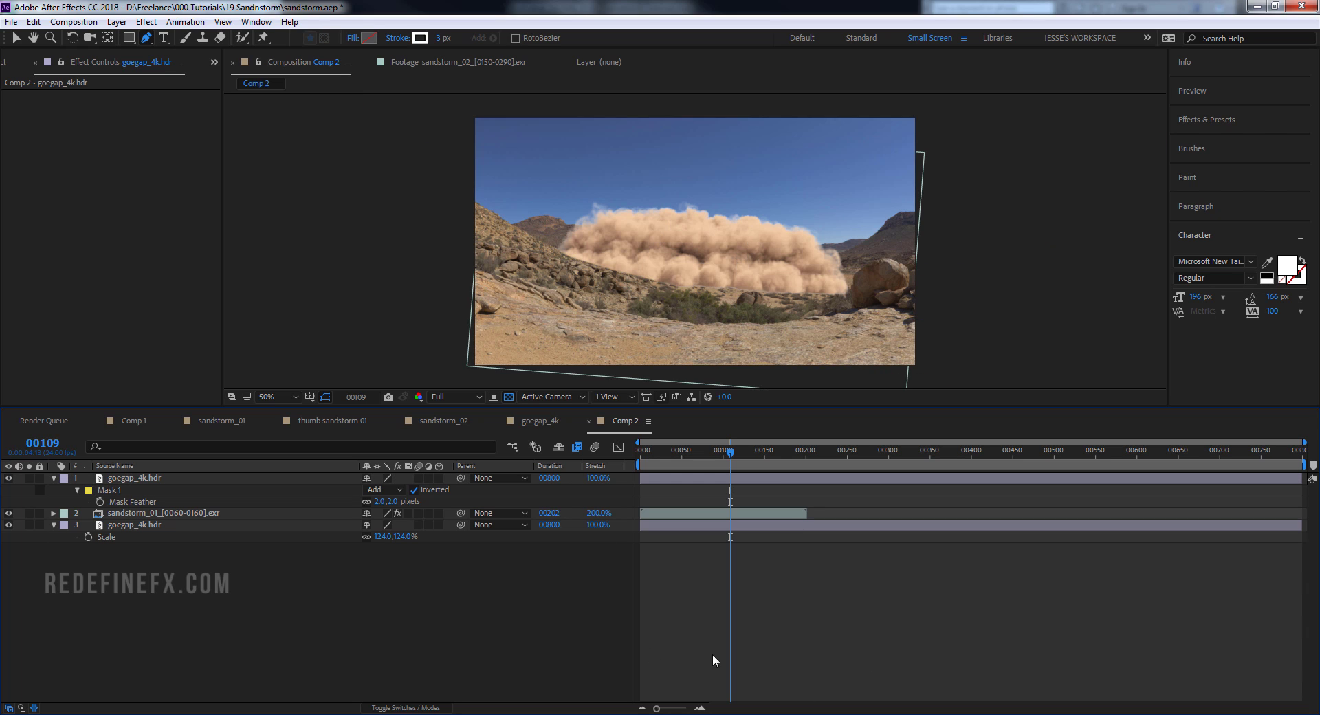
- View thumb sandstorm 02 (00000).jpg enlarged as a compositing reference, then return to After Effects with the Selection tool active
key("alt+Tab")
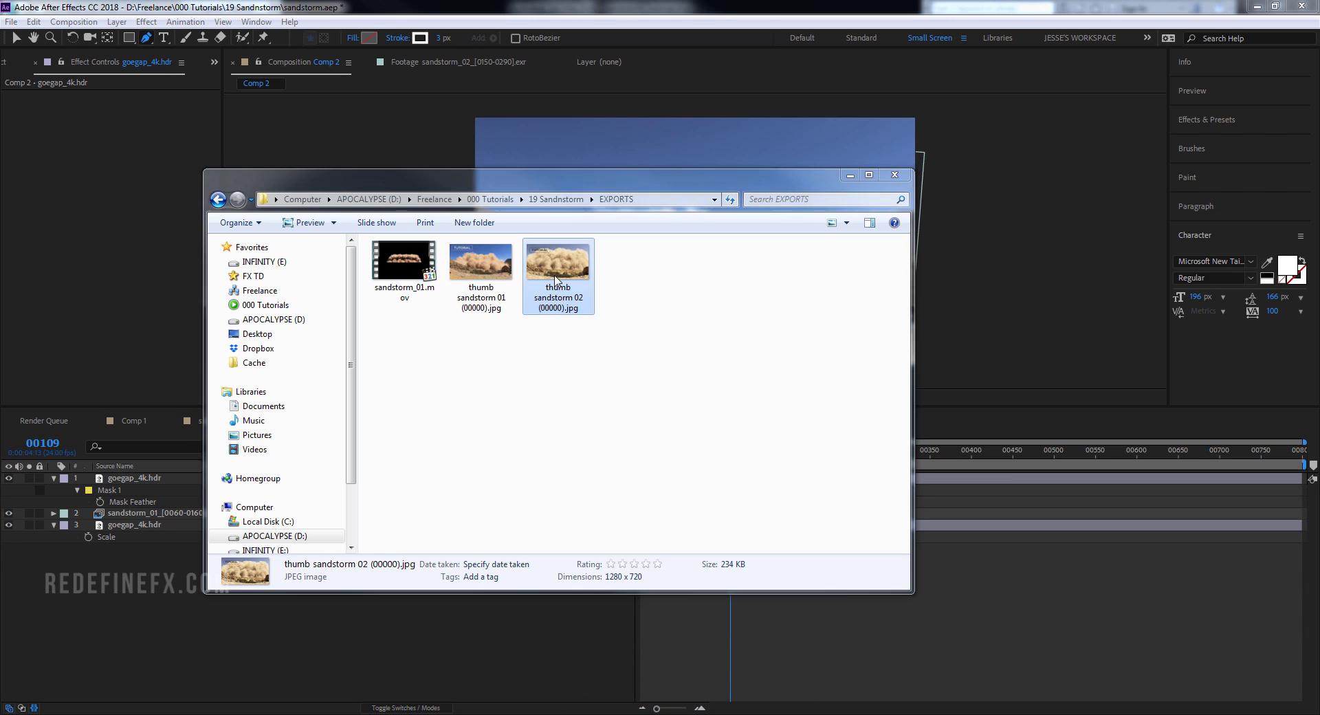
left_click_drag(1318, 77, 457, 145)
scroll(524, 221, "up", 2)
left_click(558, 143)
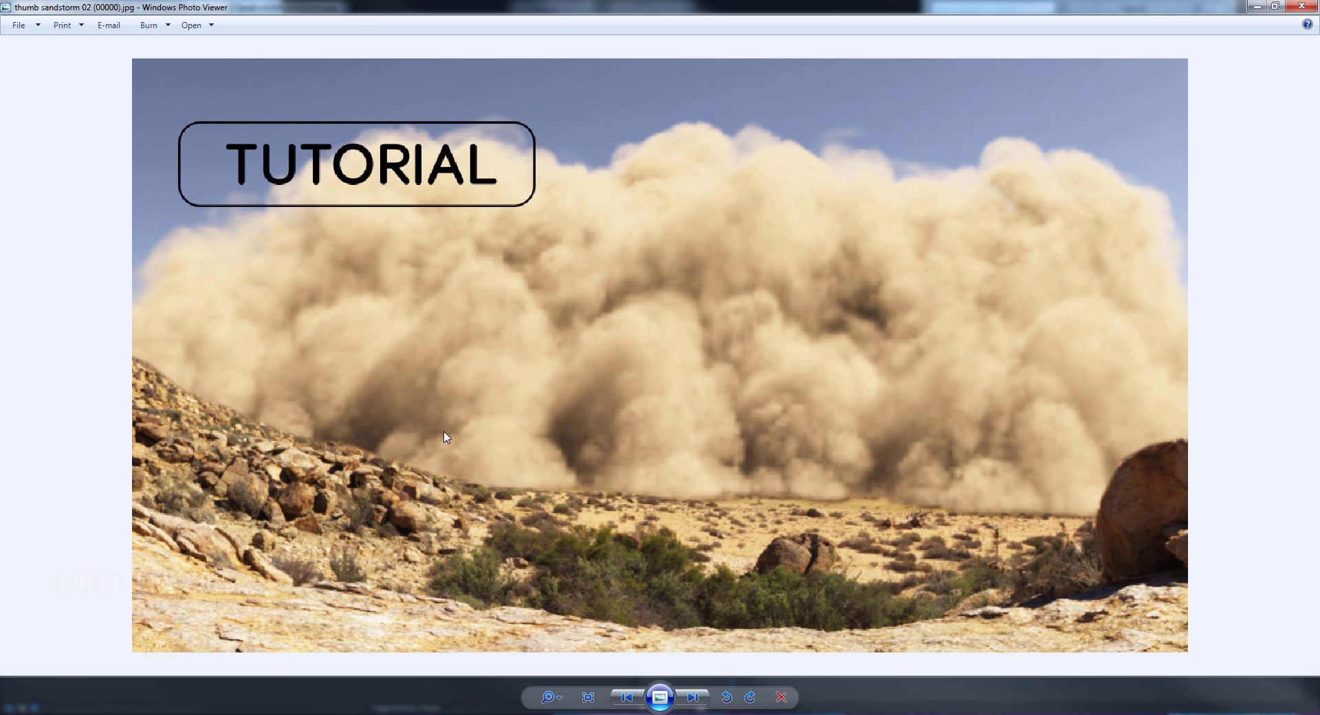
left_click(1258, 7)
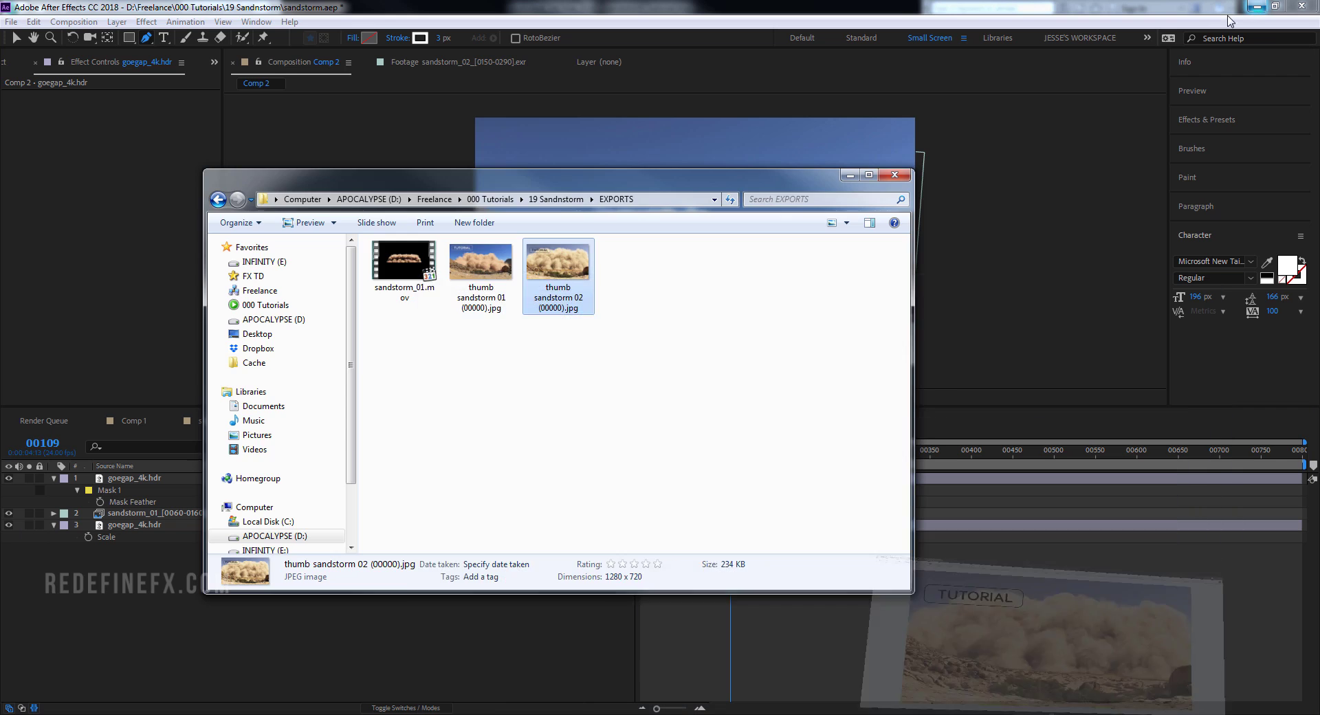
left_click(440, 21)
left_click(12, 40)
left_click(15, 38)
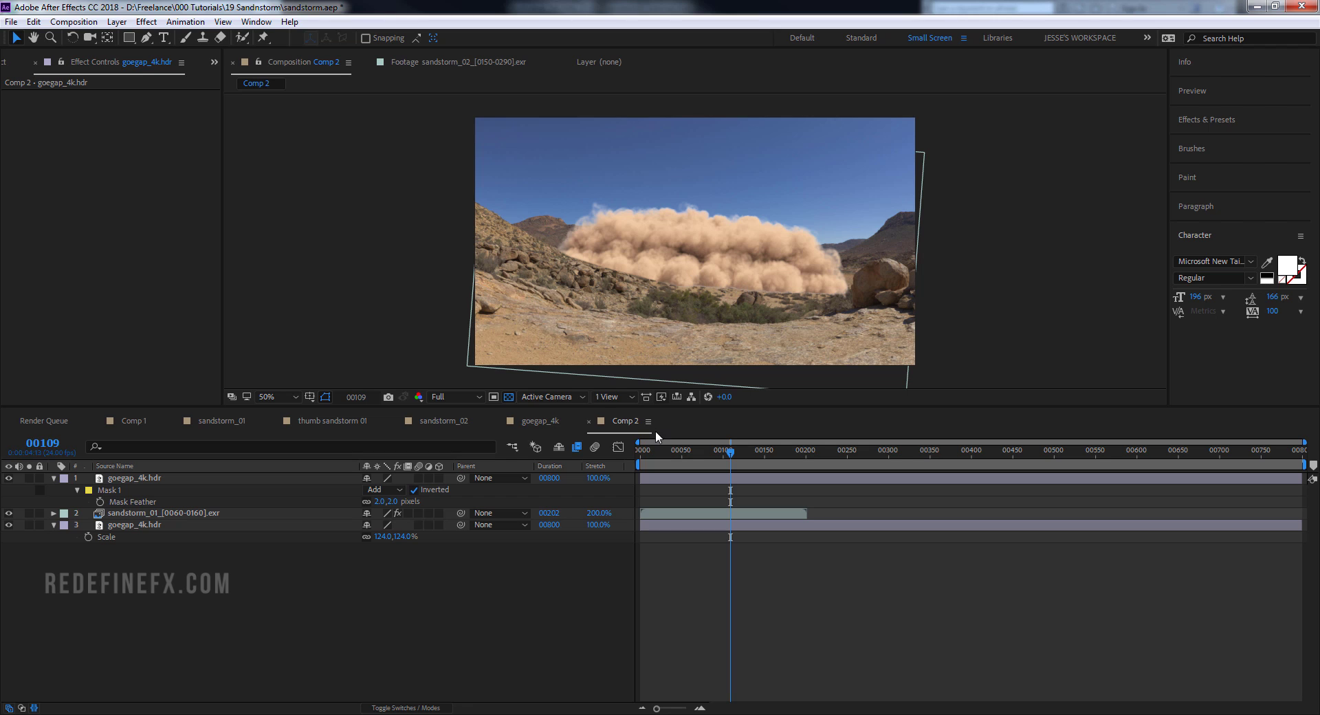
- Duplicate the sandstorm layer, find Drop Shadow by searching effects for "drop" and apply it to the upper copy
left_click(193, 513)
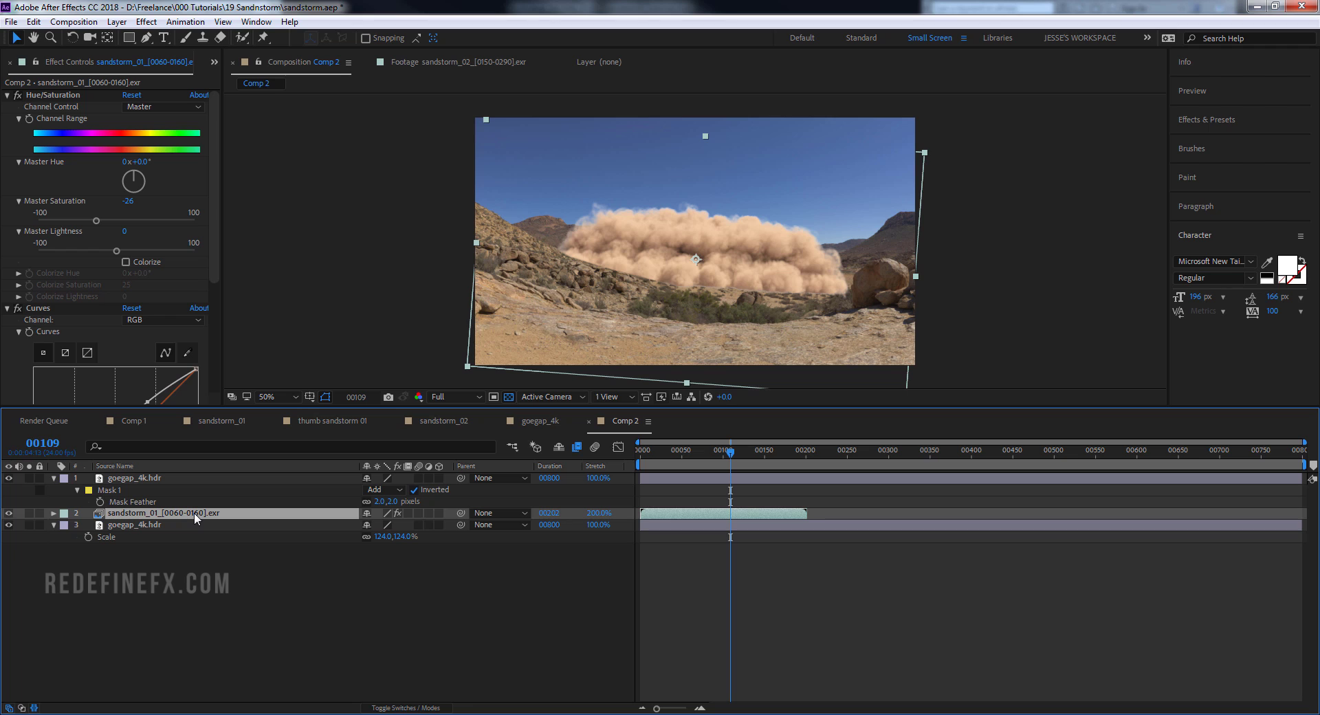
key("ctrl+d")
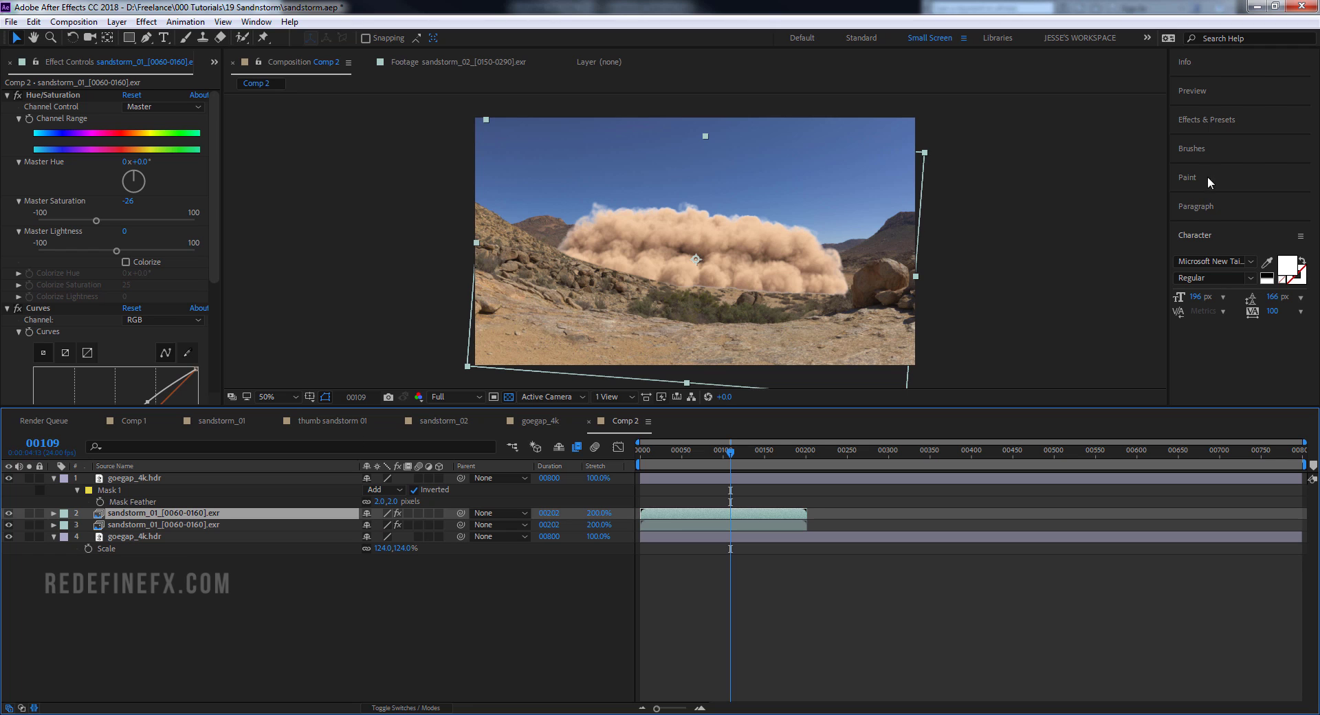
left_click(1203, 118)
left_click_drag(1222, 141, 1181, 142)
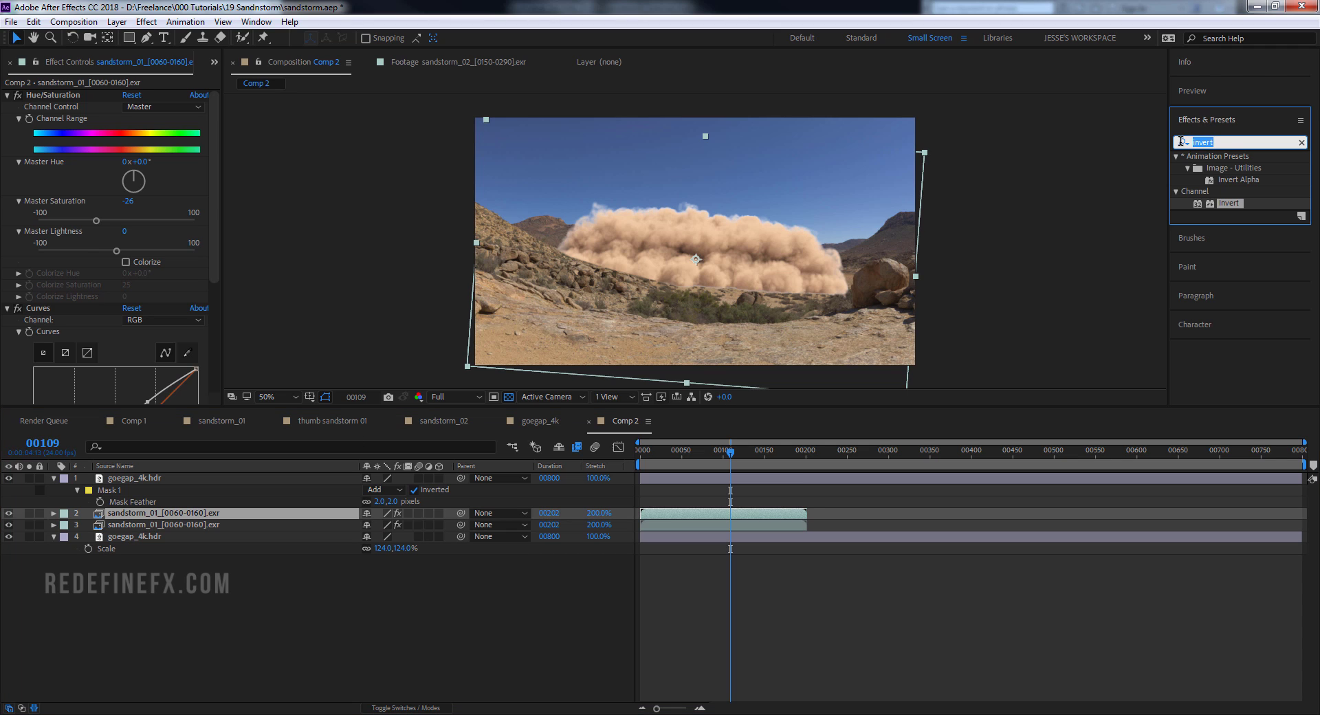
type("drop")
left_click_drag(1240, 285, 137, 514)
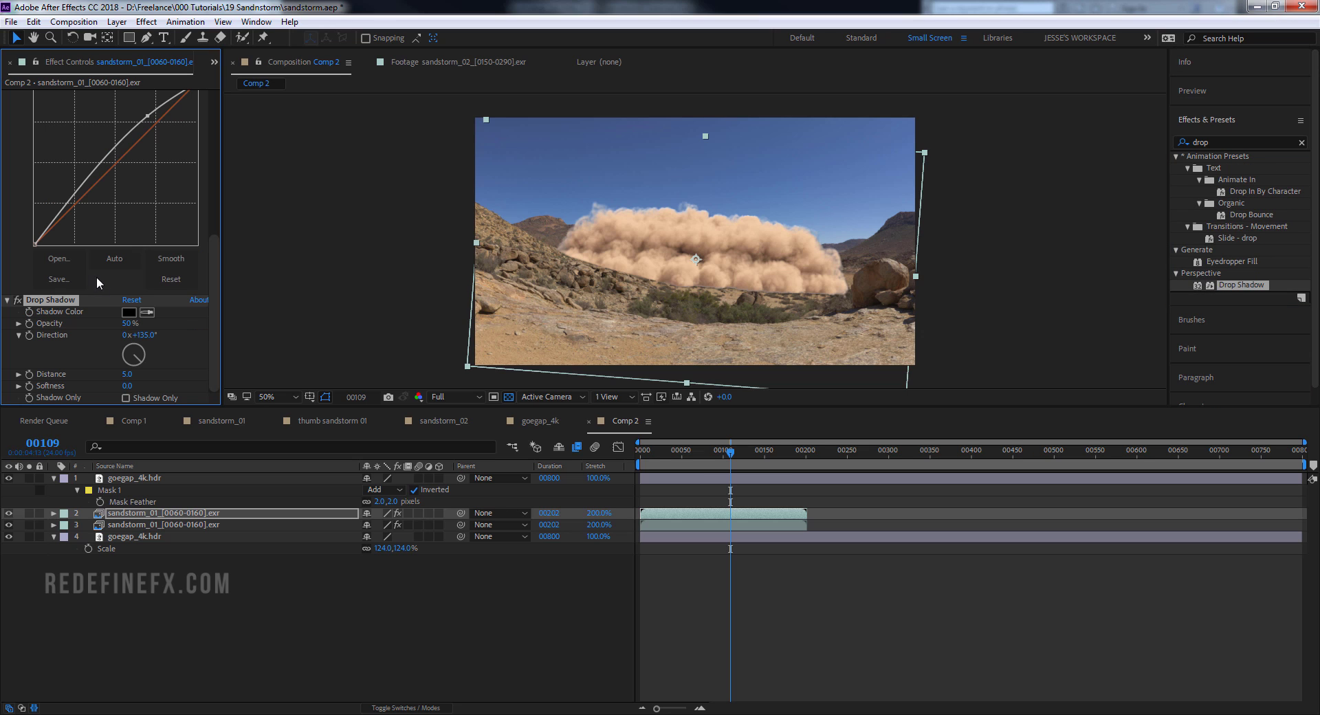
- Enable Shadow Only on the copy's Drop Shadow and solo the layer briefly to inspect the shadow by itself
left_click(127, 398)
left_click(28, 514)
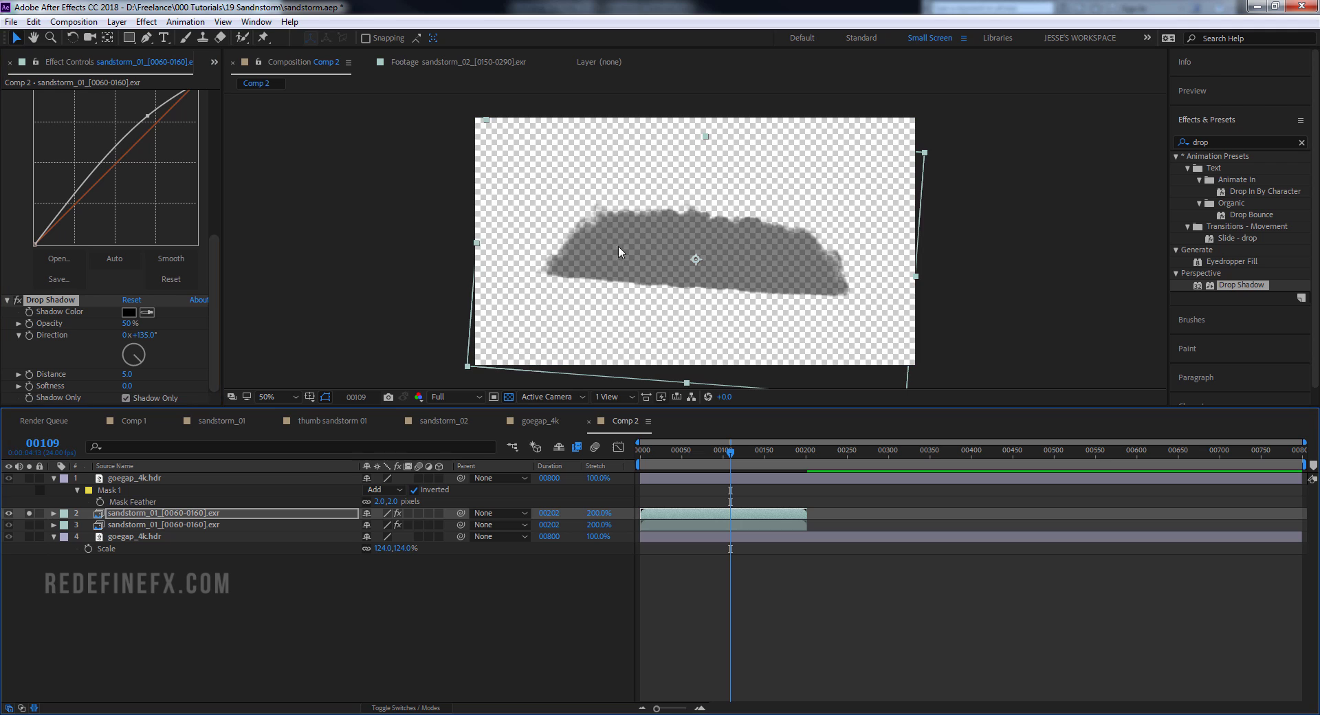
left_click(28, 515)
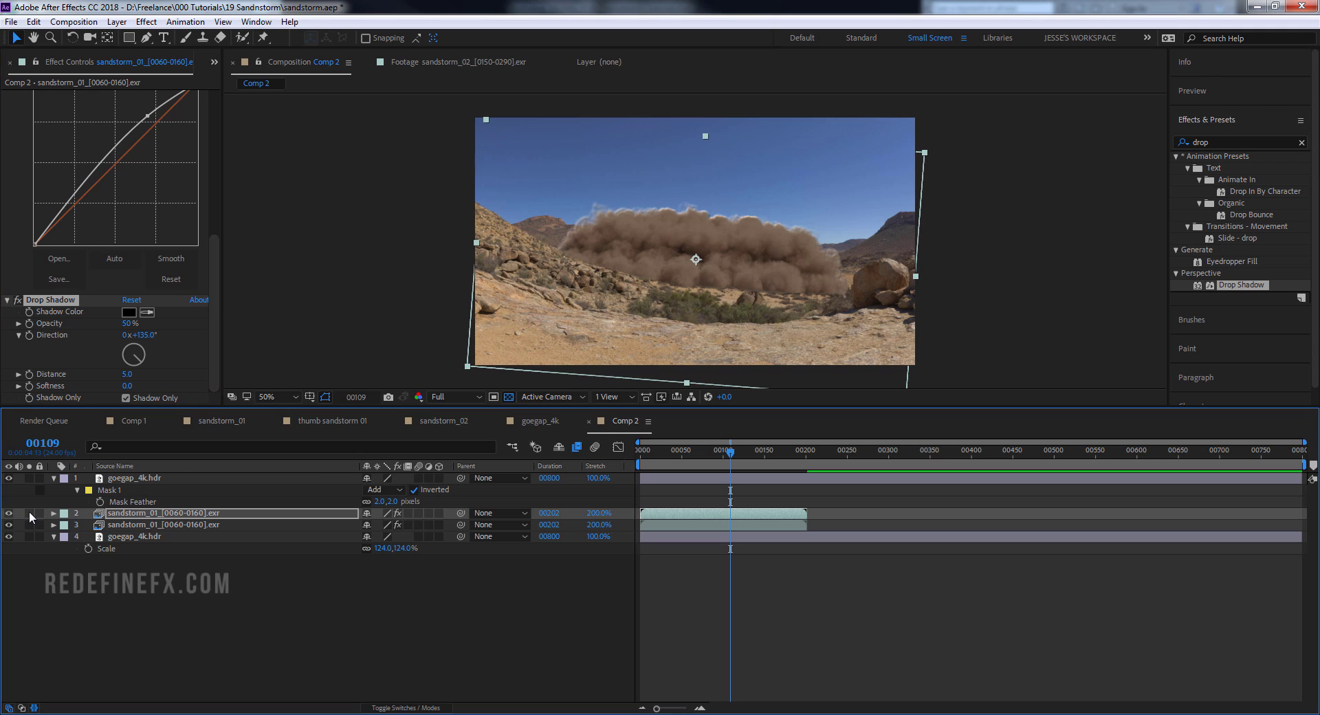
- Move the shadow-only sandstorm copy below the original and draw a closed Pen mask on it around the cloud's lower part and foreground ground
left_click(122, 515)
left_click_drag(121, 515, 129, 536)
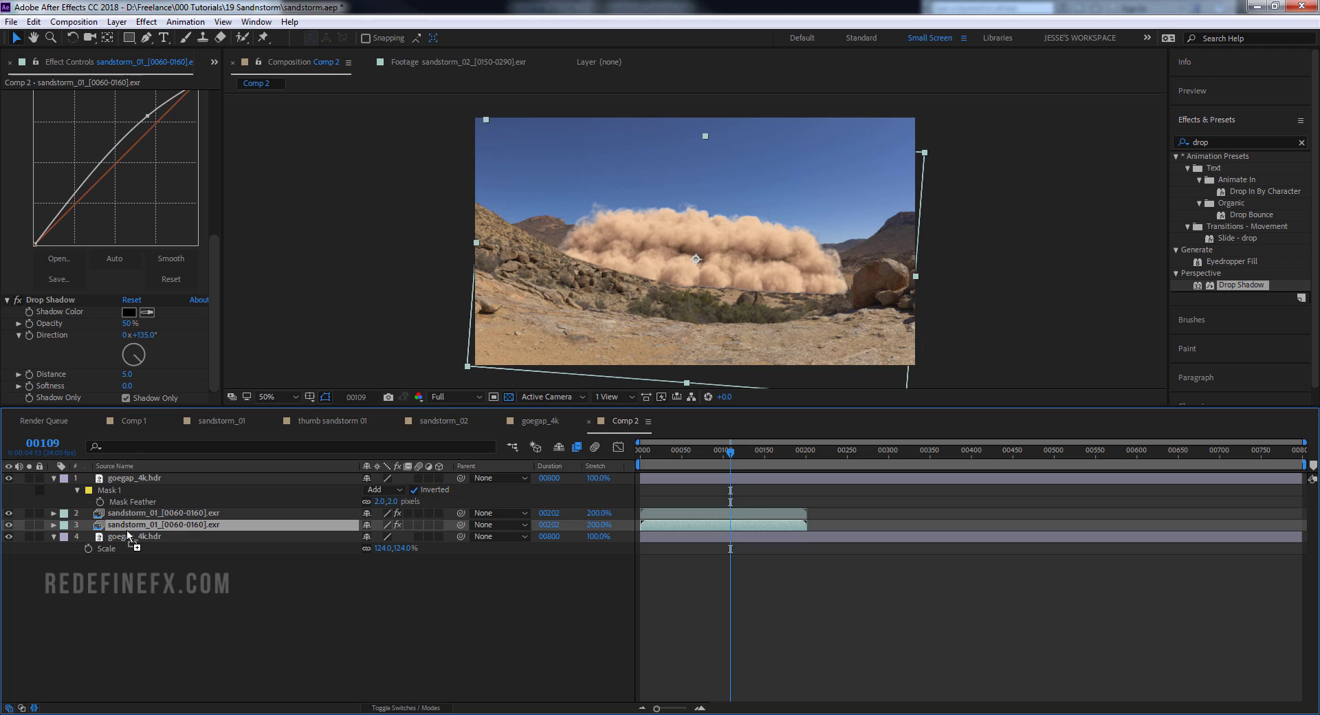
left_click(145, 37)
left_click(1004, 327)
left_click(837, 276)
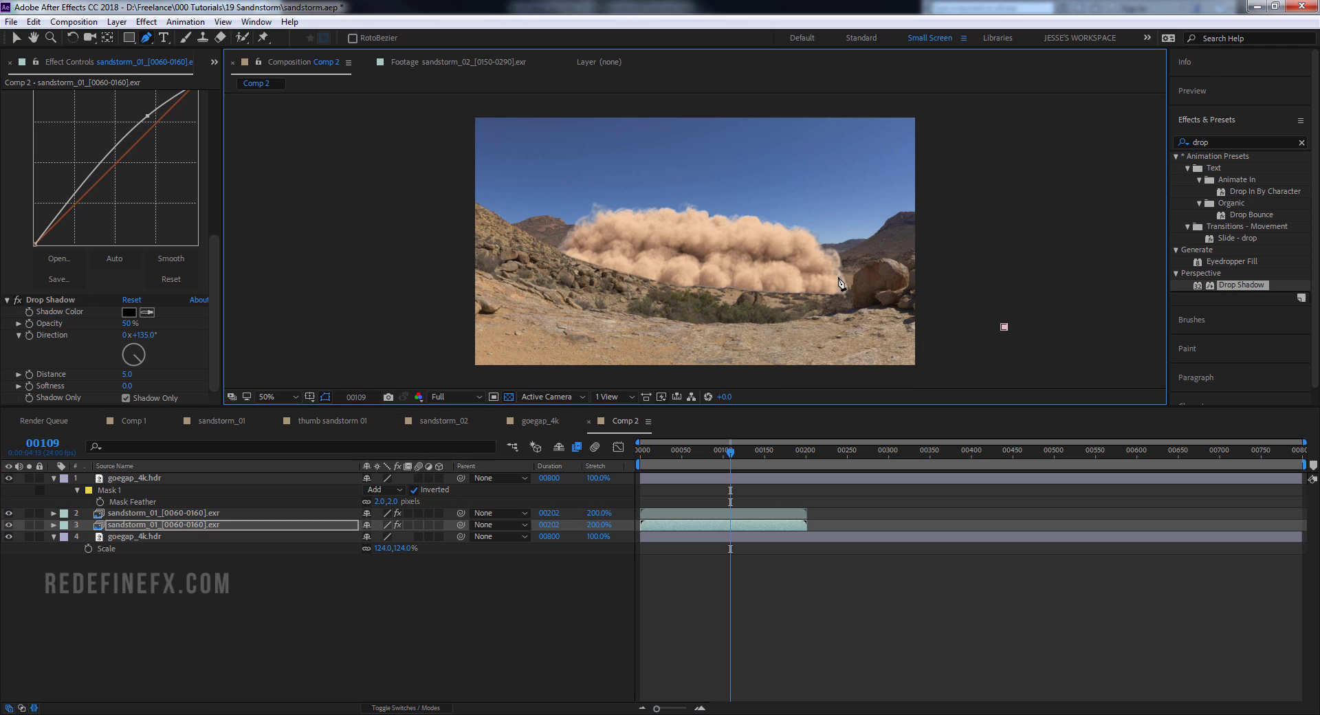
left_click(774, 273)
left_click(722, 267)
left_click(672, 262)
left_click(624, 249)
left_click(592, 245)
left_click(552, 236)
left_click(459, 240)
left_click_drag(440, 285, 455, 294)
left_click(703, 314)
left_click(927, 332)
left_click(1004, 327)
- Inspect the cloud's ground contact up close with the masked shadow layer hidden and shown, then return to the Selection tool
scroll(750, 304, "up", 4)
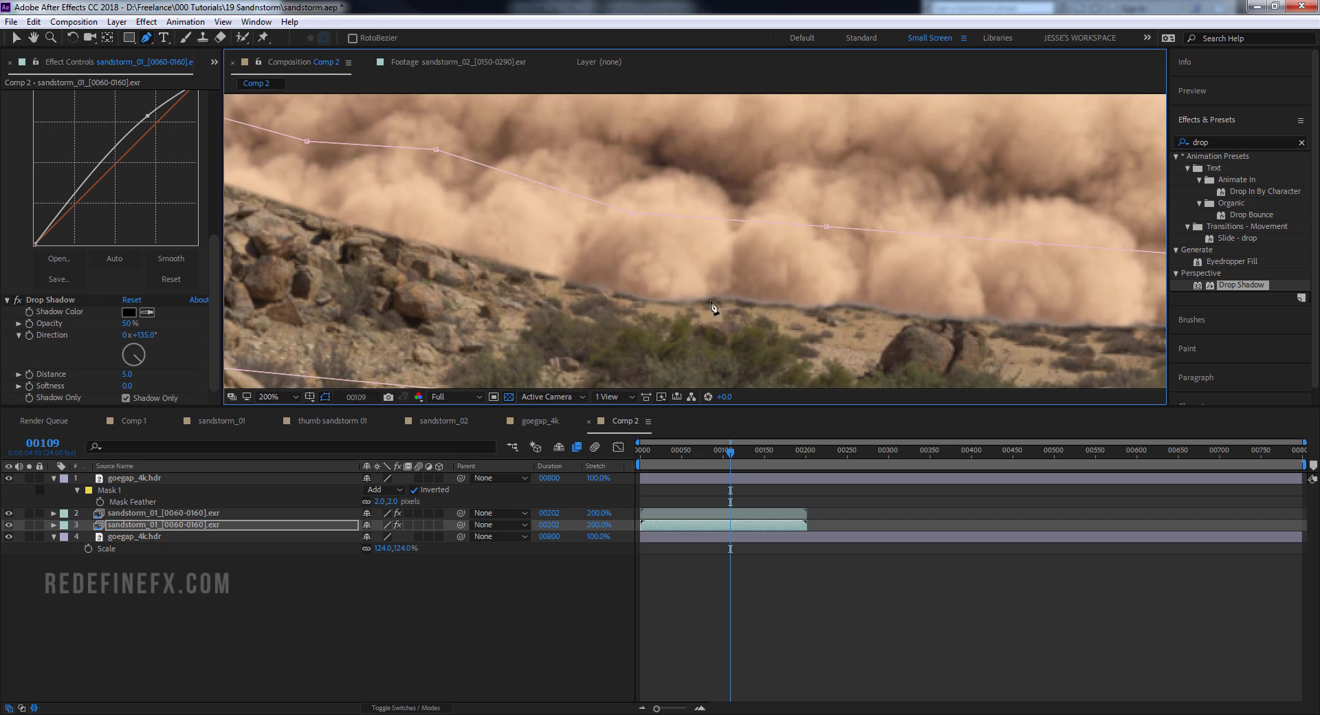
left_click(9, 525)
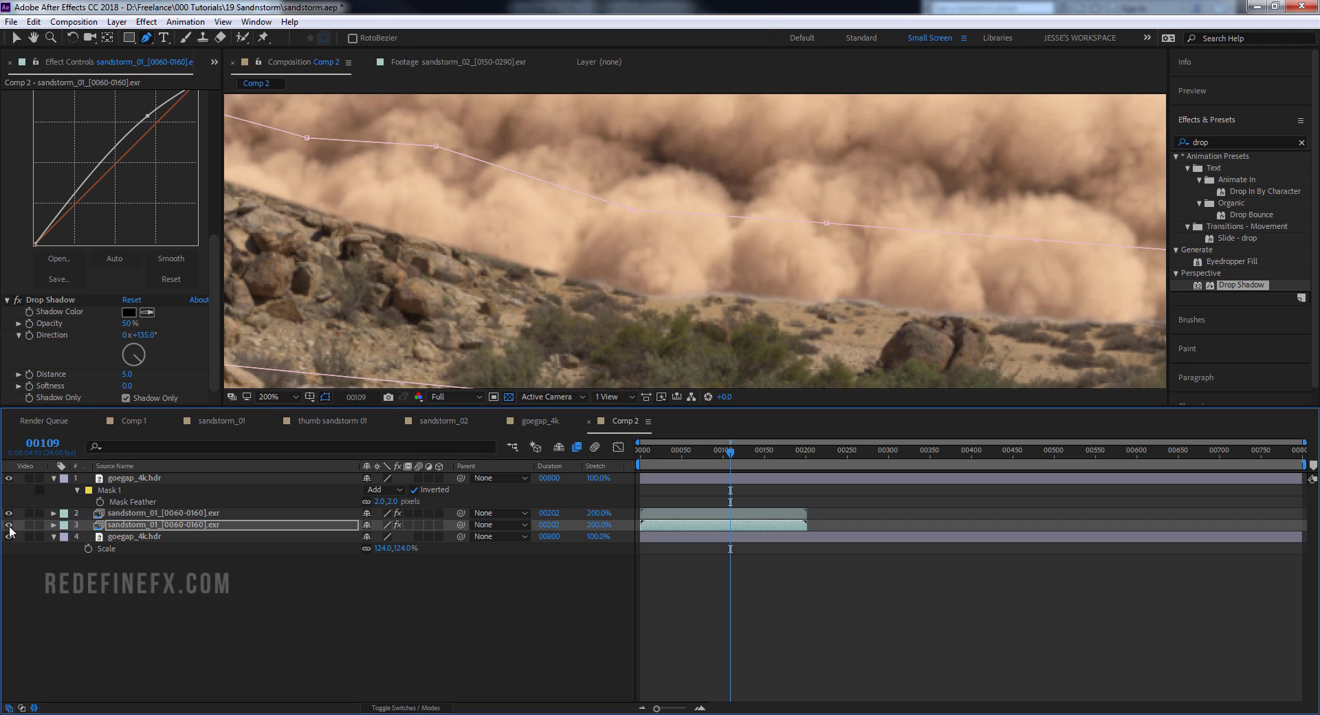
left_click(9, 527)
left_click(10, 528)
left_click(9, 526)
scroll(722, 206, "down", 4)
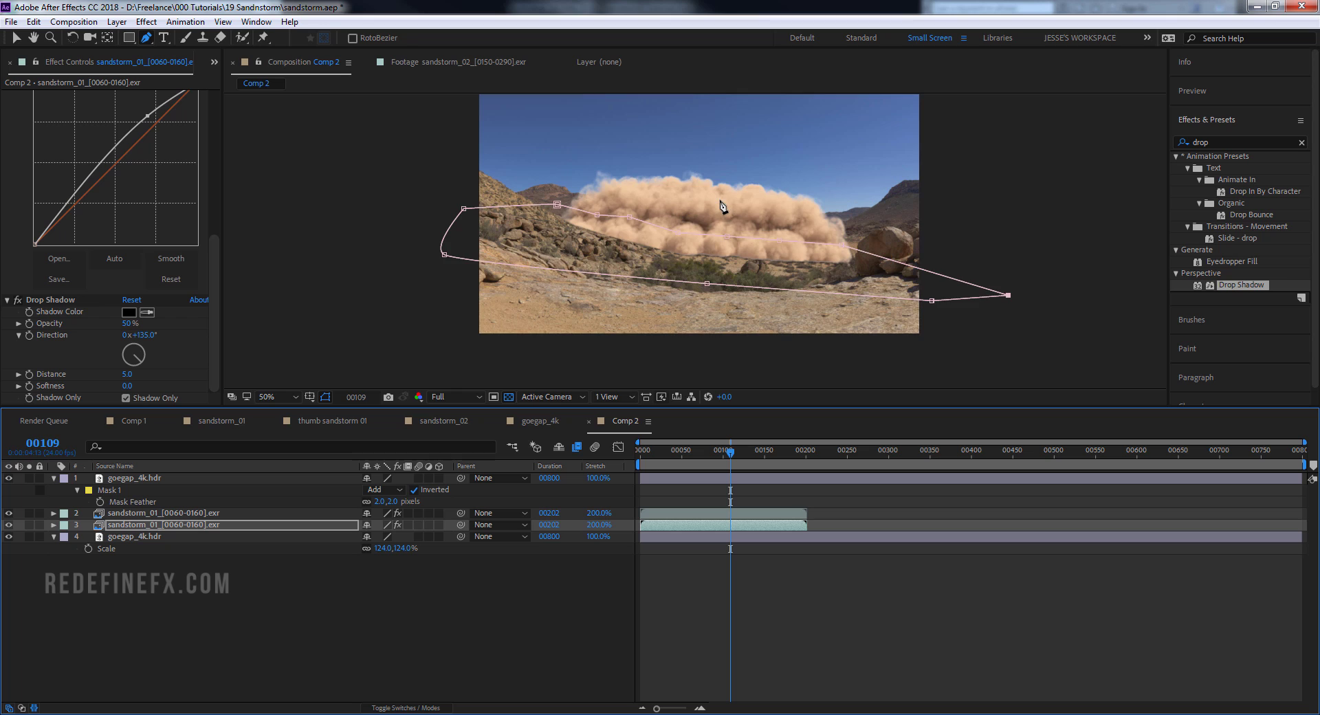
key("v")
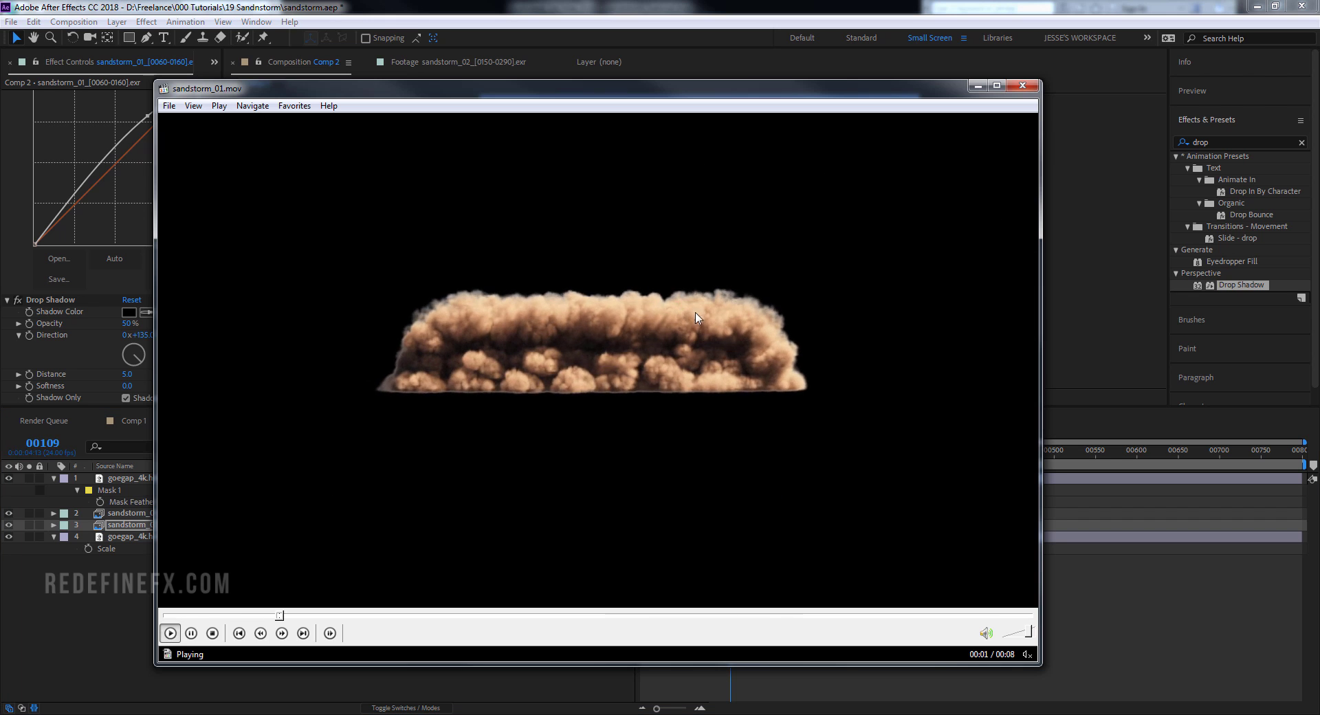
- Play back sandstorm_01.mov in the media player to review the sandstorm render on black
left_click(738, 326)
left_click(646, 323)
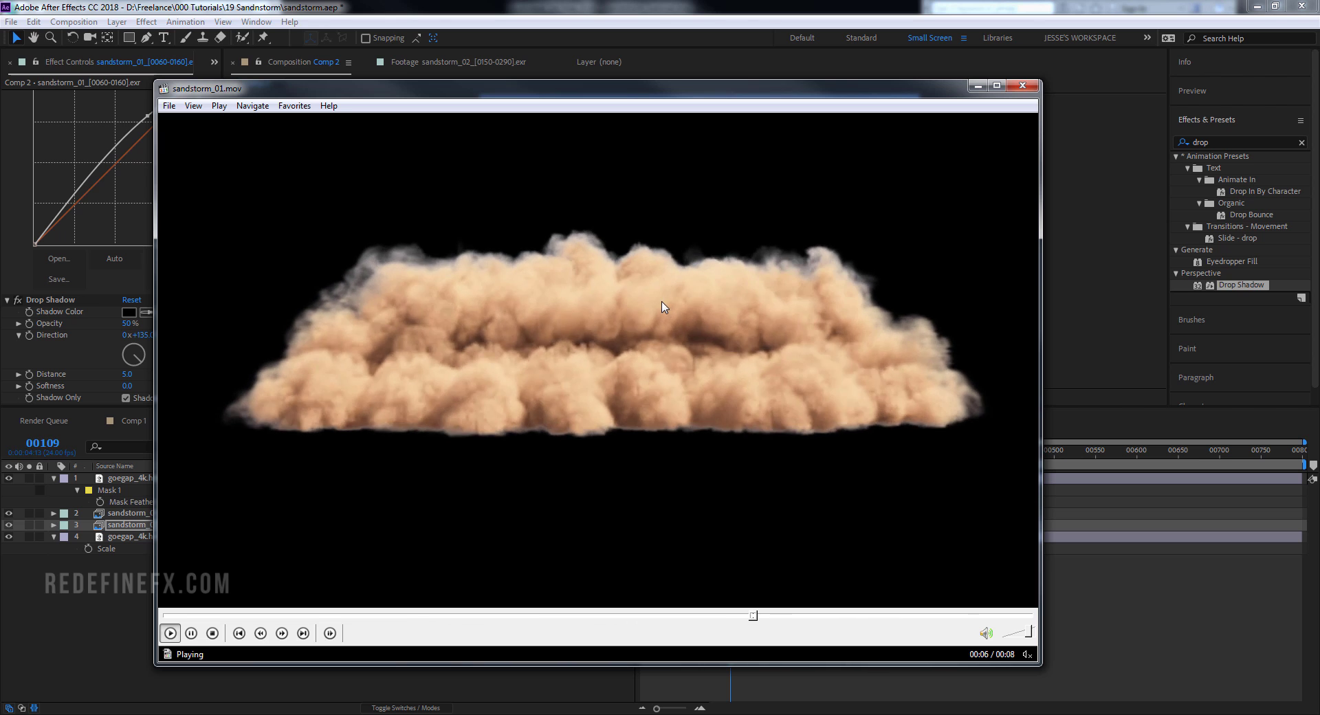
key("space")
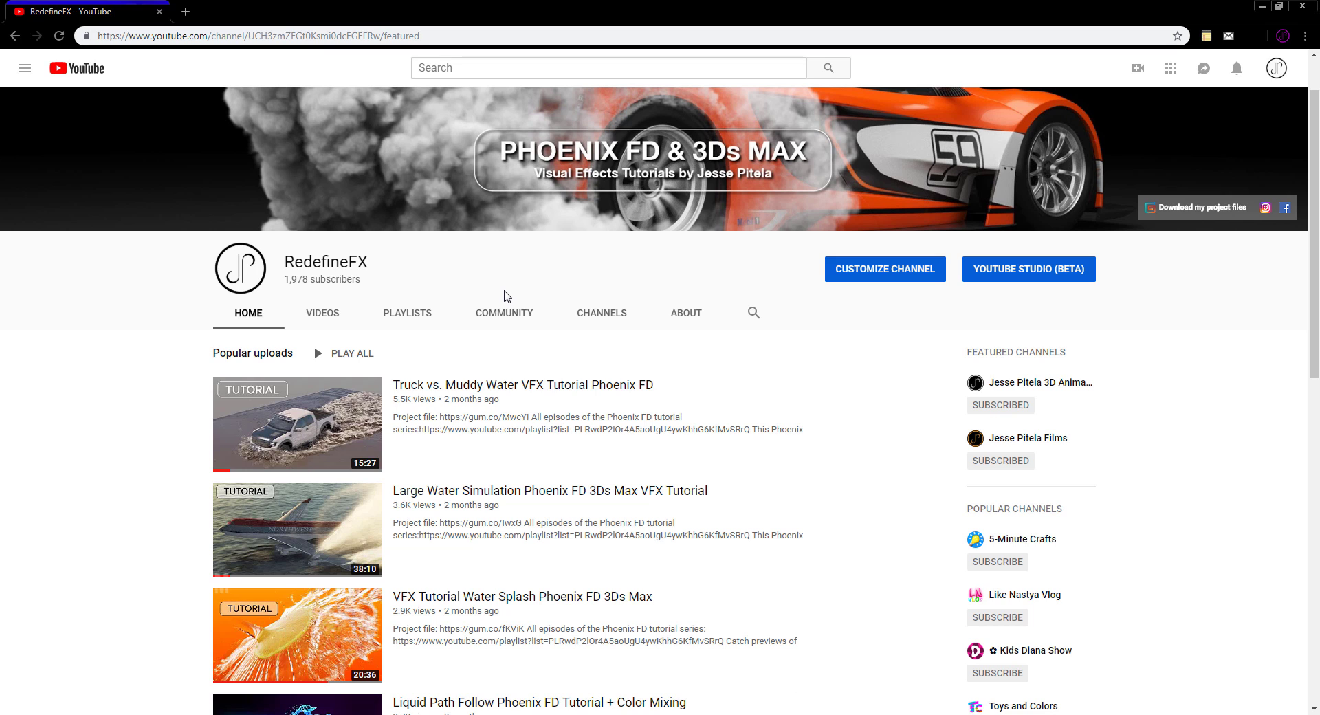
- Browse the RedefineFX YouTube channel's home page down to the Phoenix FD smoke, fire and liquid tutorial series
scroll(507, 296, "down", 8)
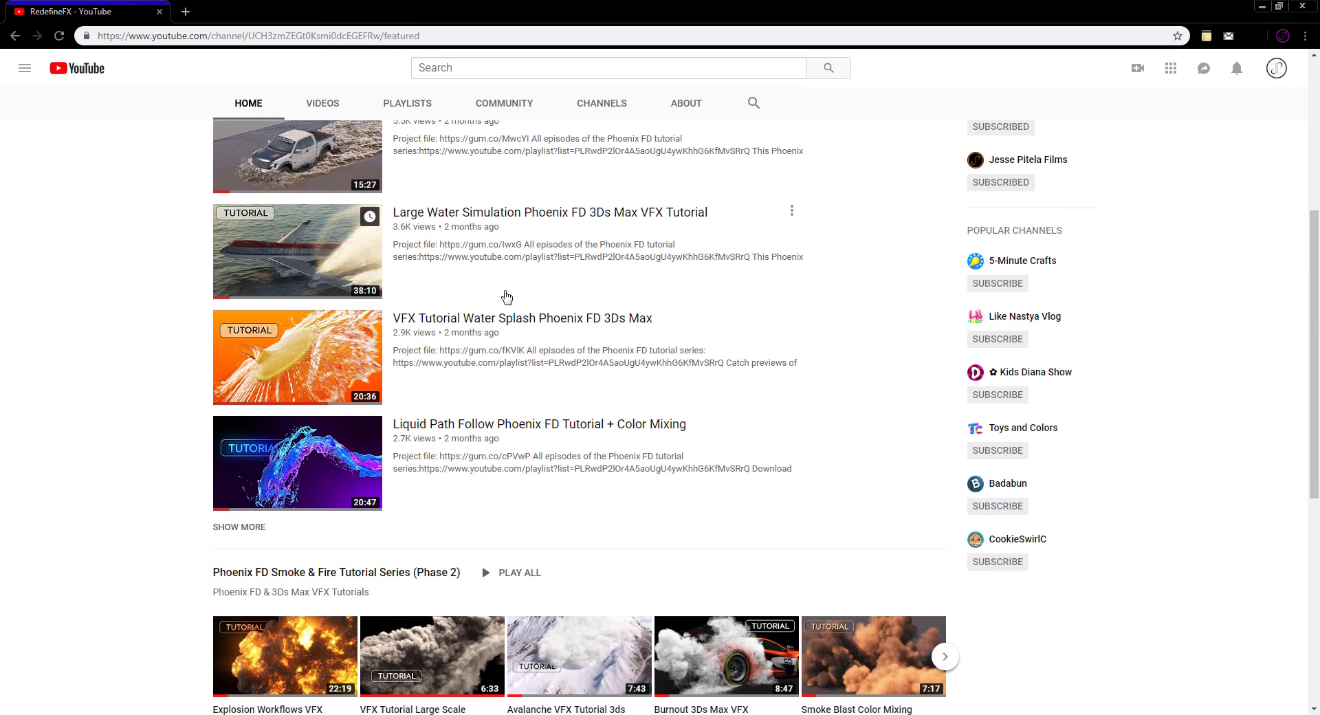
scroll(741, 418, "down", 2)
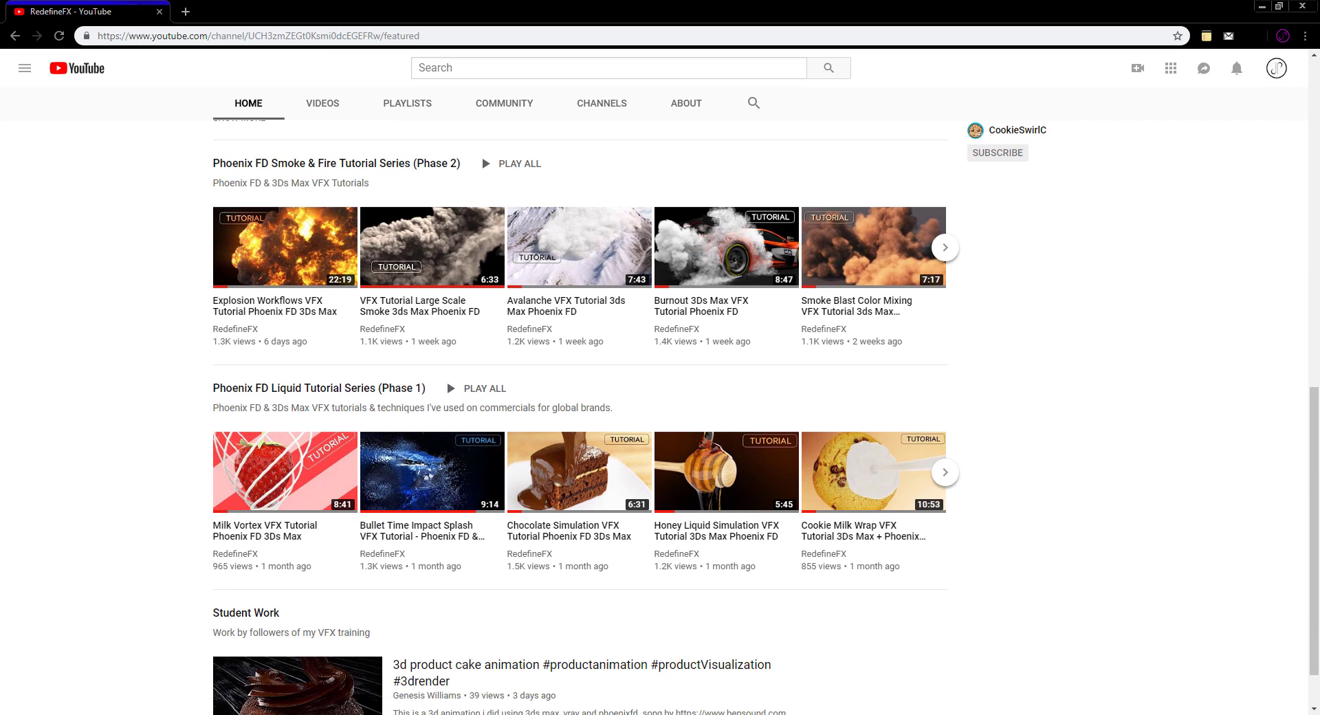